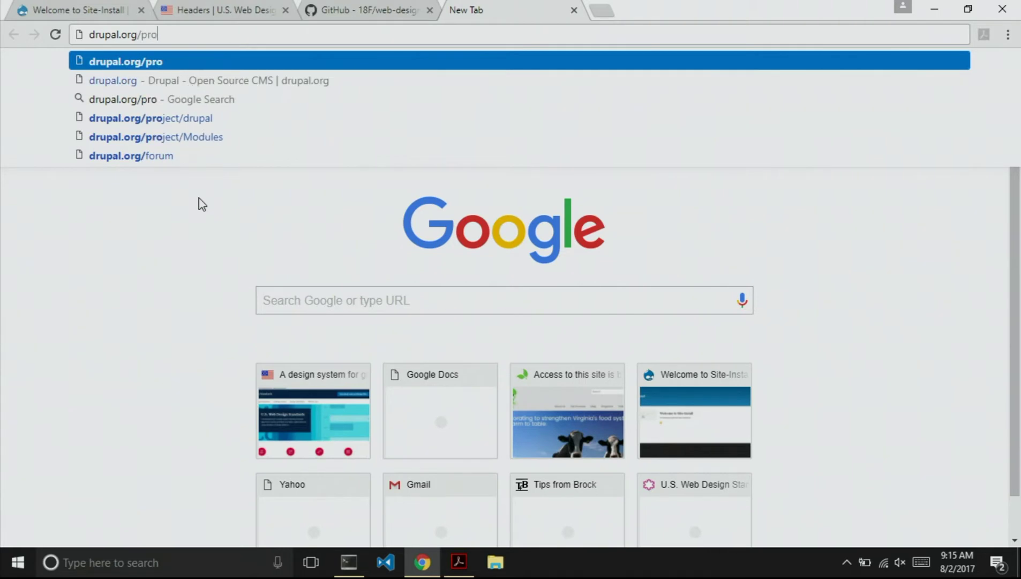
Load drupal.org/project/uswds in Chrome, then go back to the local Site-Install tab.
text(uswds)
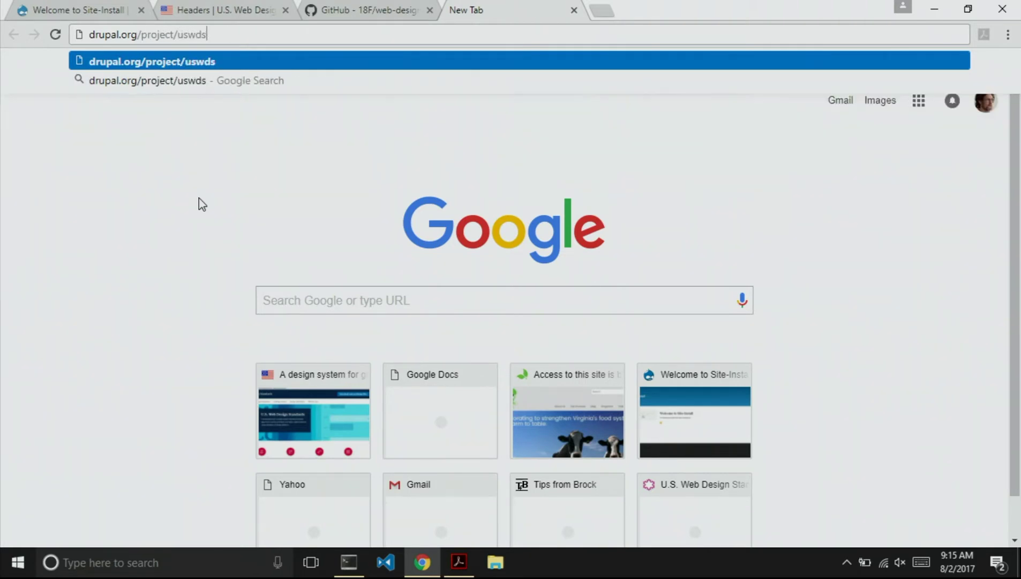
key(Return)
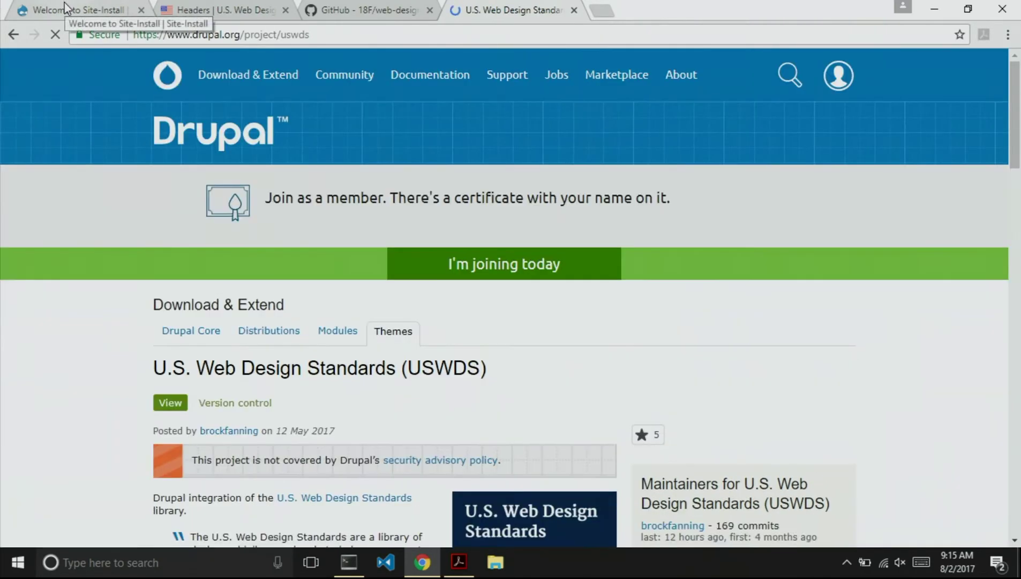
click(66, 7)
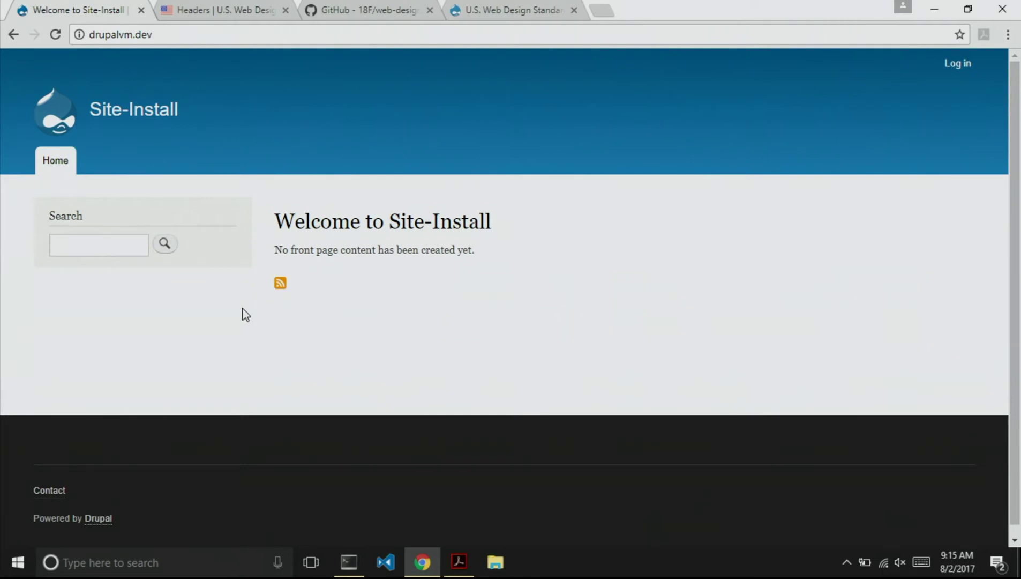
In the vagrant SSH terminal, change into the themes folder and list its contents.
key(alt+Tab)
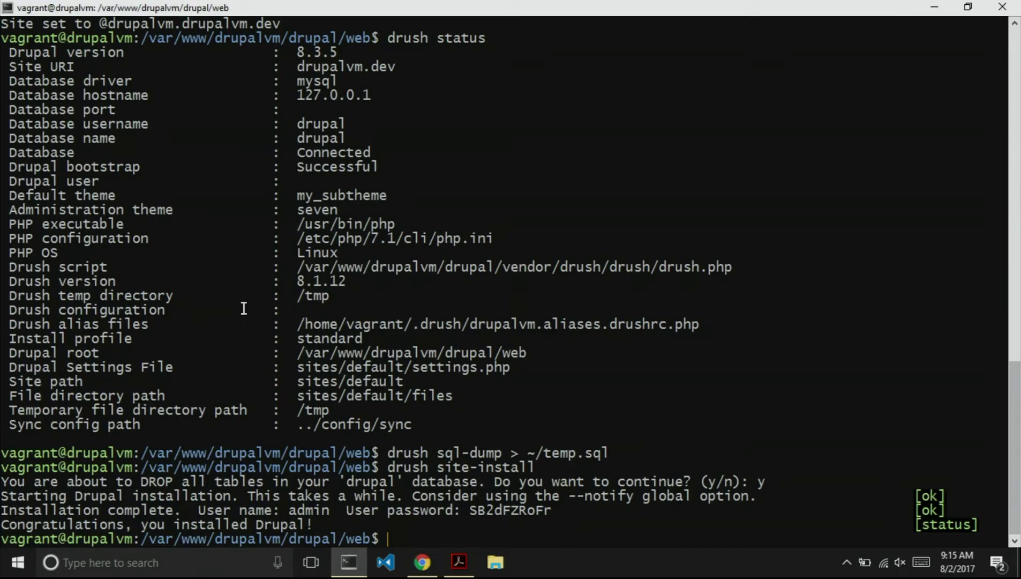
text(drush)
key(BackSpace)
key(BackSpace)
key(BackSpace)
key(BackSpace)
key(BackSpace)
text(cd t)
key(Tab)
key(Return)
text(l)
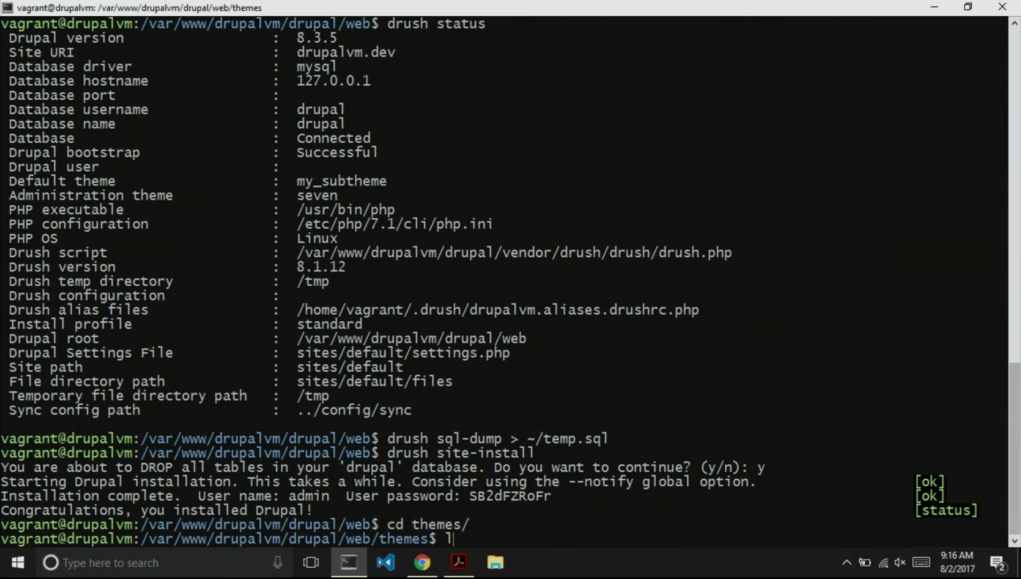
text(s)
key(Return)
Move the old my_subtheme folder to the home directory (~).
text(c my)
key(BackSpace)
key(BackSpace)
key(BackSpace)
key(BackSpace)
text(mv my_su)
key(Tab)
key(BackSpace)
text(~)
key(Return)
Change into contrib/uswds and list its files, noting the examples folder.
text(cd)
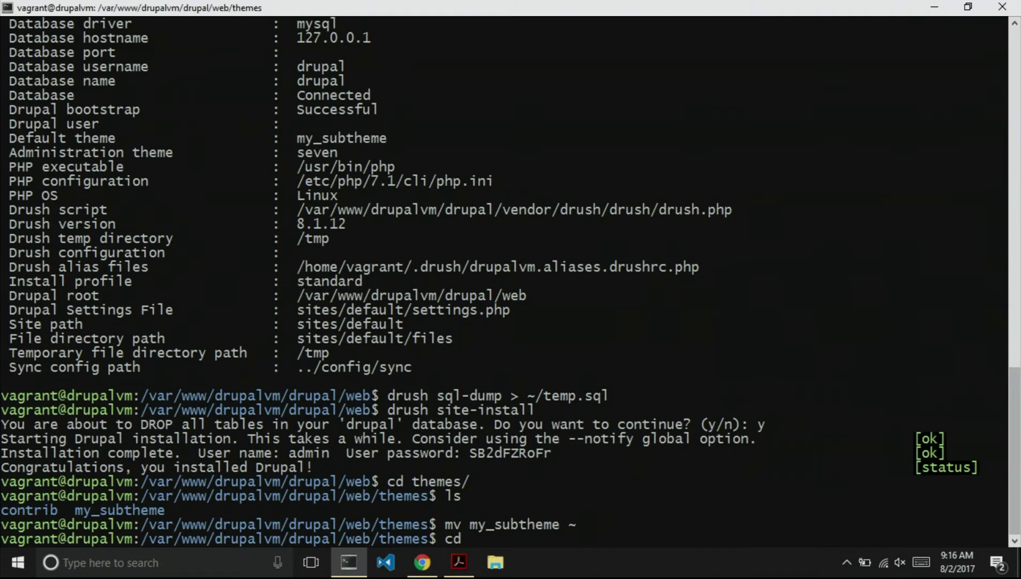
text( con)
key(Tab)
text(us)
key(Tab)
key(Return)
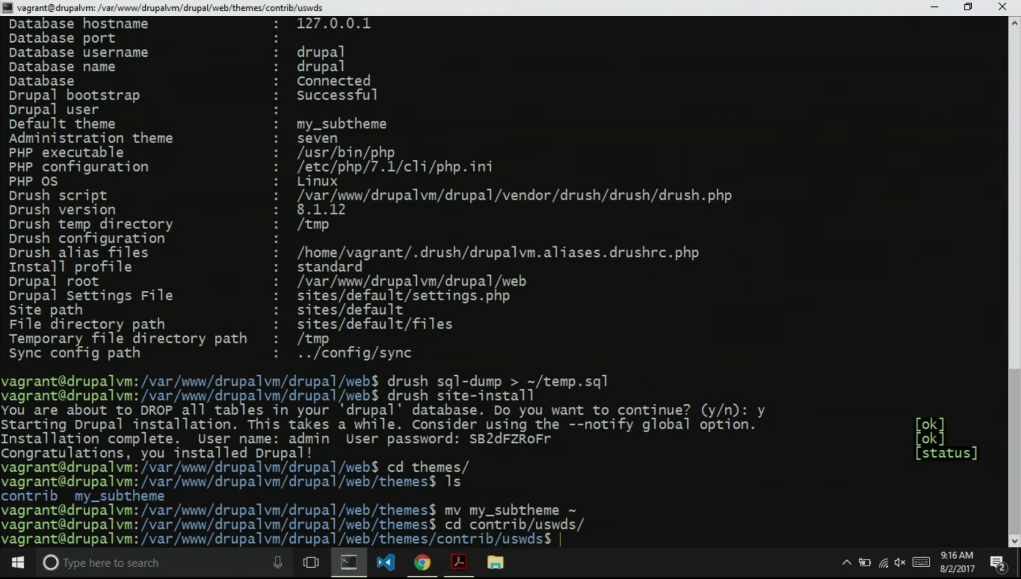
scroll(511, 279, up, 1)
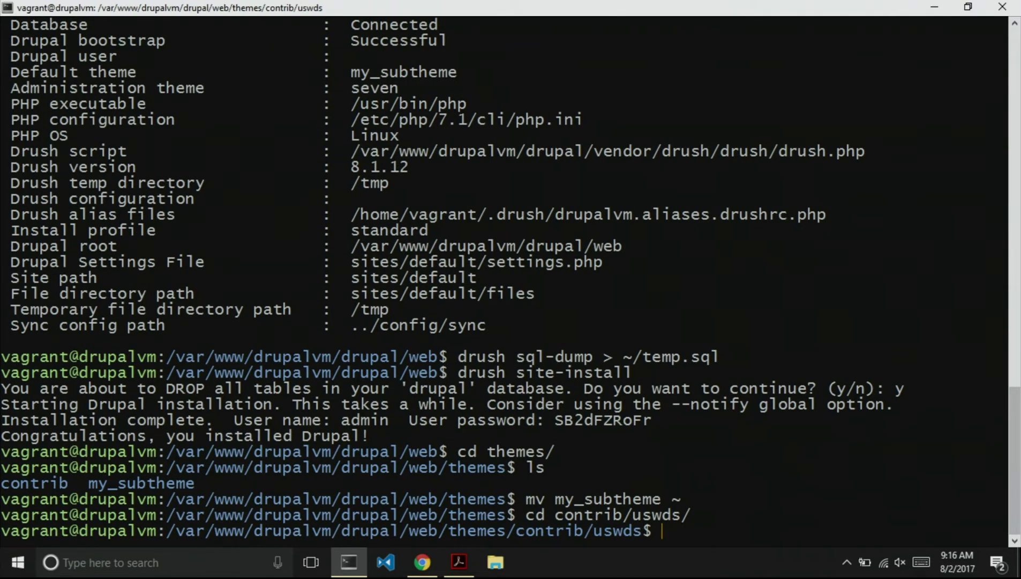
text(ls)
key(Return)
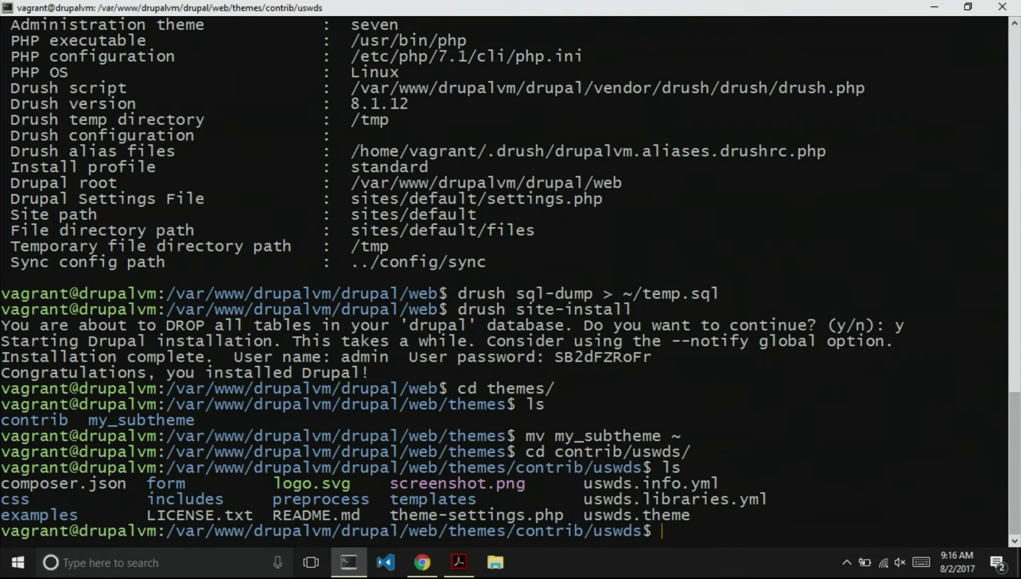
double_click(57, 517)
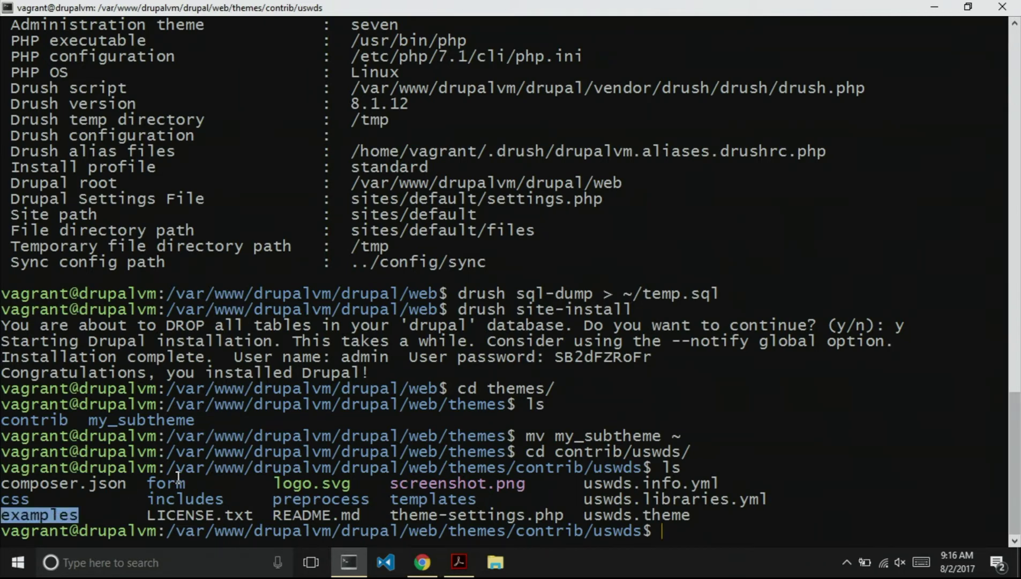
Copy examples/my_subtheme recursively up two levels into the themes folder.
text(cp -r e)
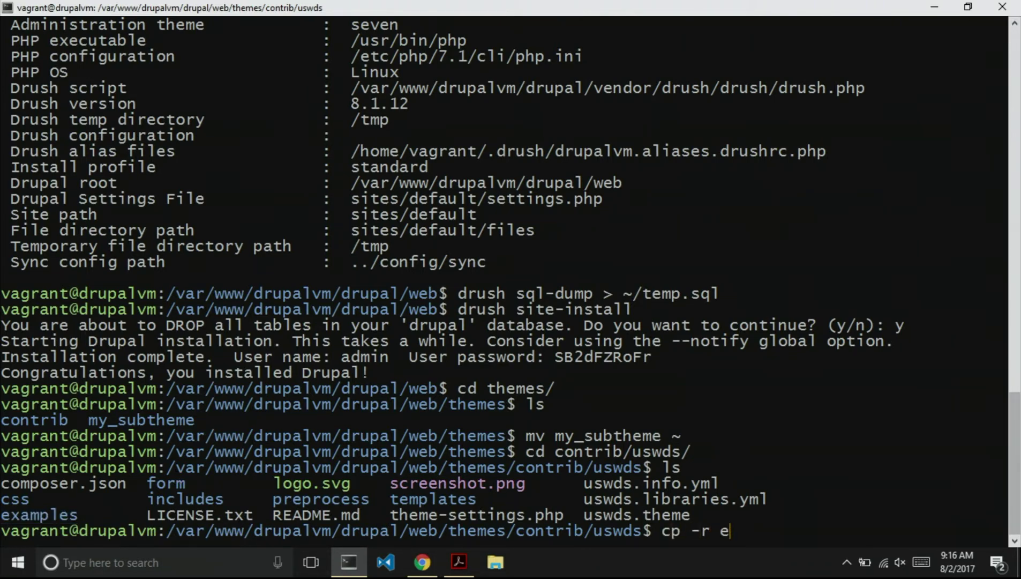
key(Tab)
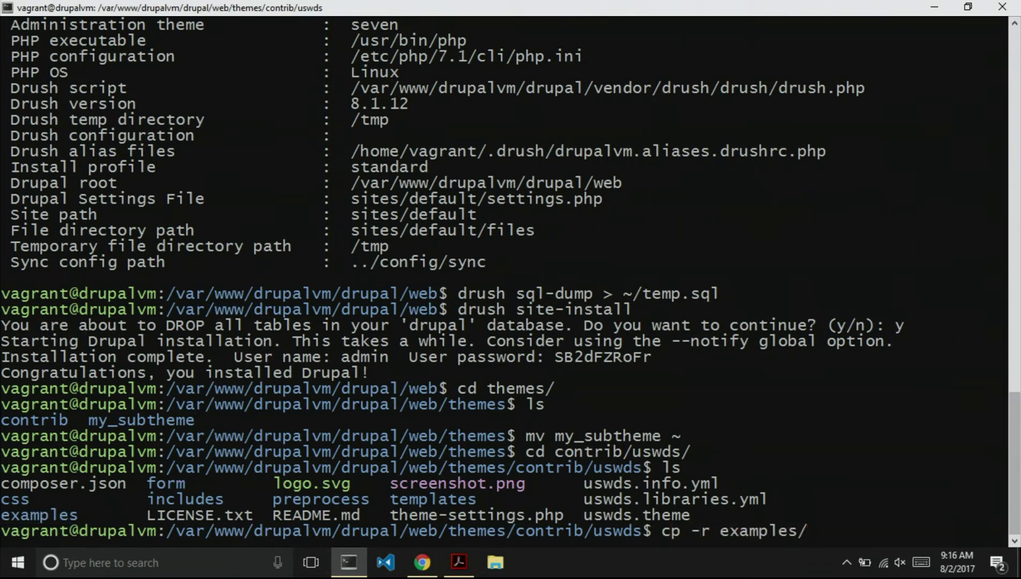
text(m)
key(Tab)
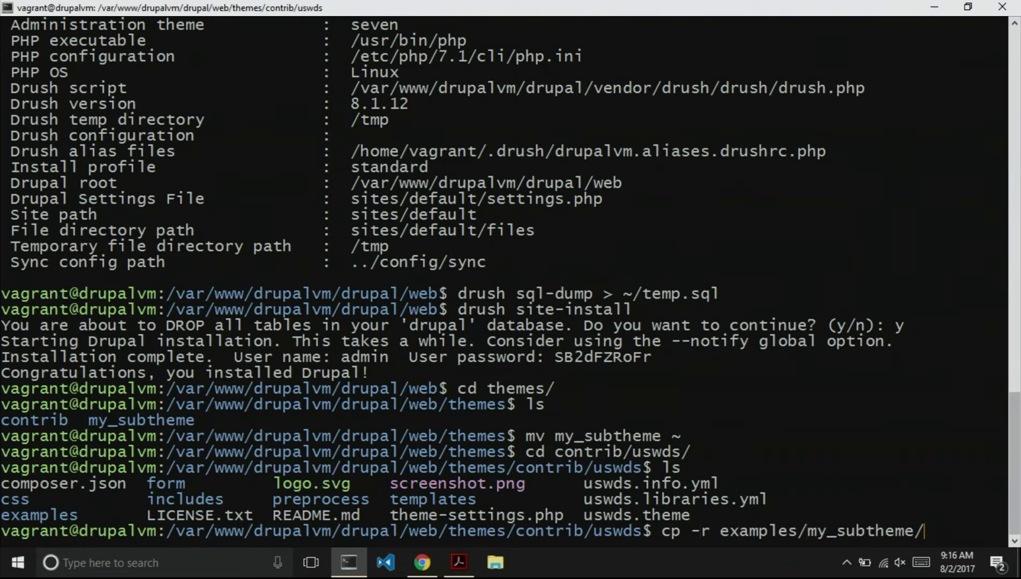
key(BackSpace)
text(../..)
key(Return)
Go up to the themes folder and list it to confirm the new my_subtheme folder.
text(cd ..)
key(Return)
text(cd ..)
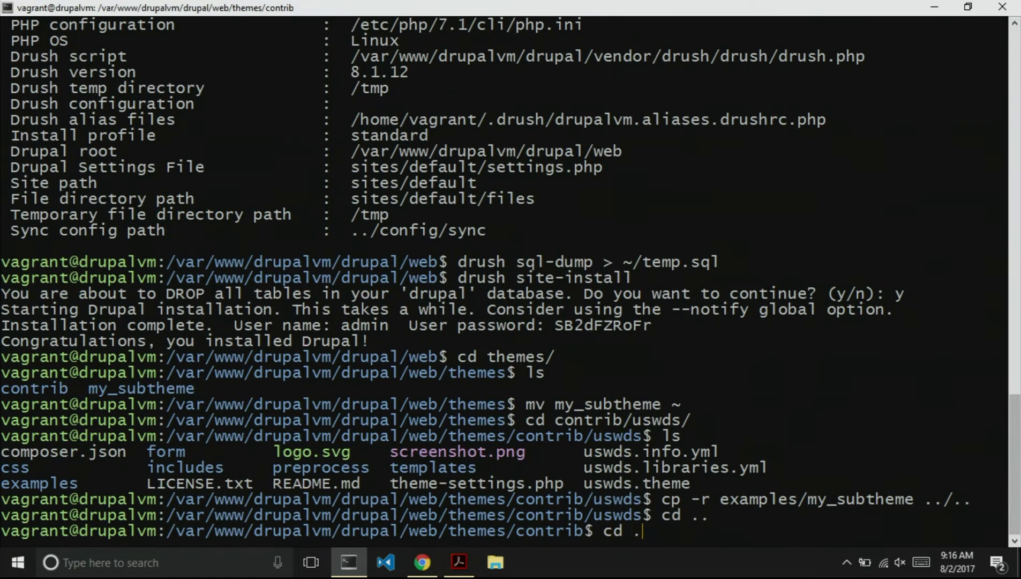
key(Return)
text(ls)
key(Return)
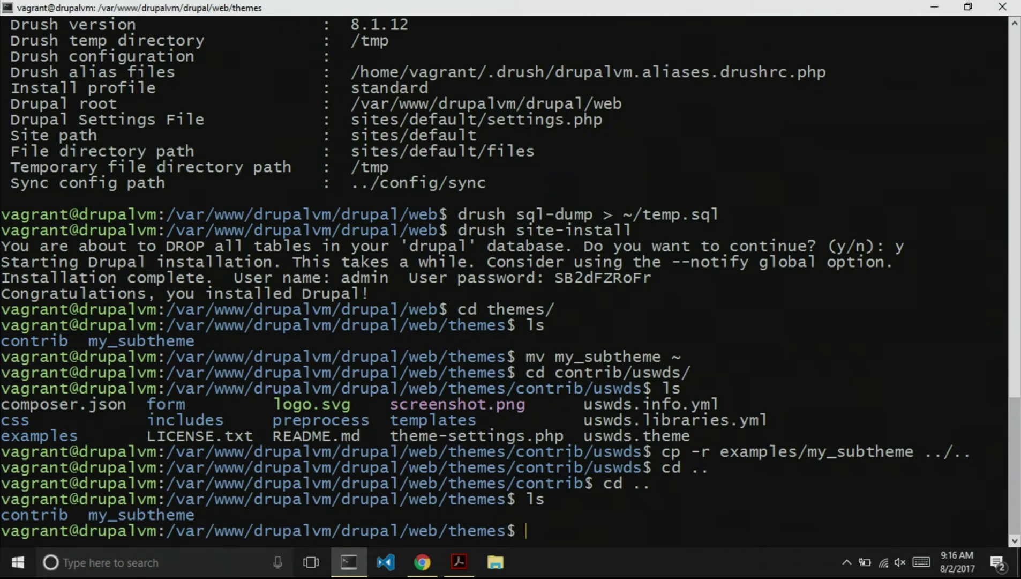
double_click(122, 499)
double_click(122, 514)
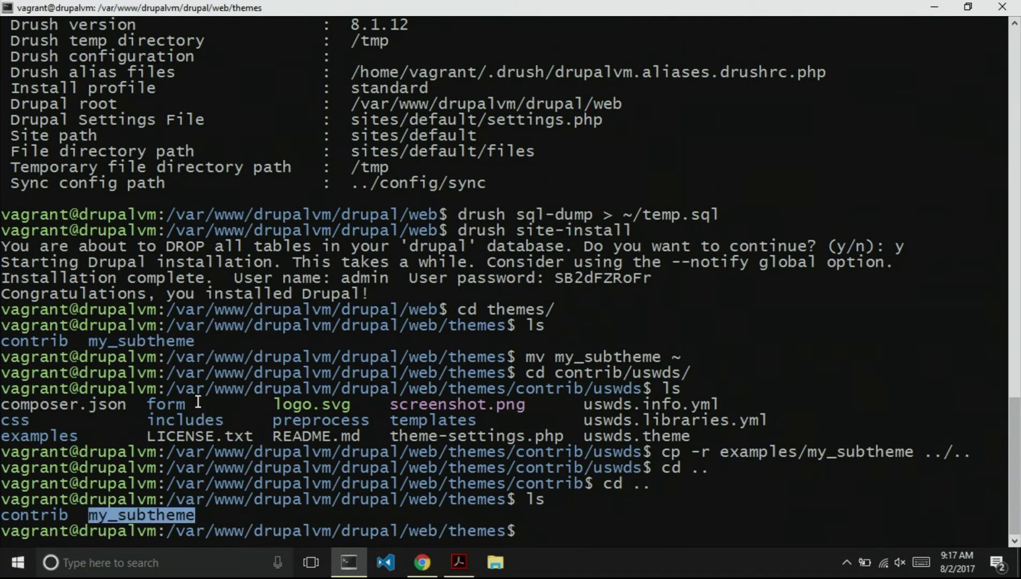
Inside my_subtheme, rename the .rename-me info file to my_subtheme.info.yml.
text(cd my)
key(Tab)
key(Return)
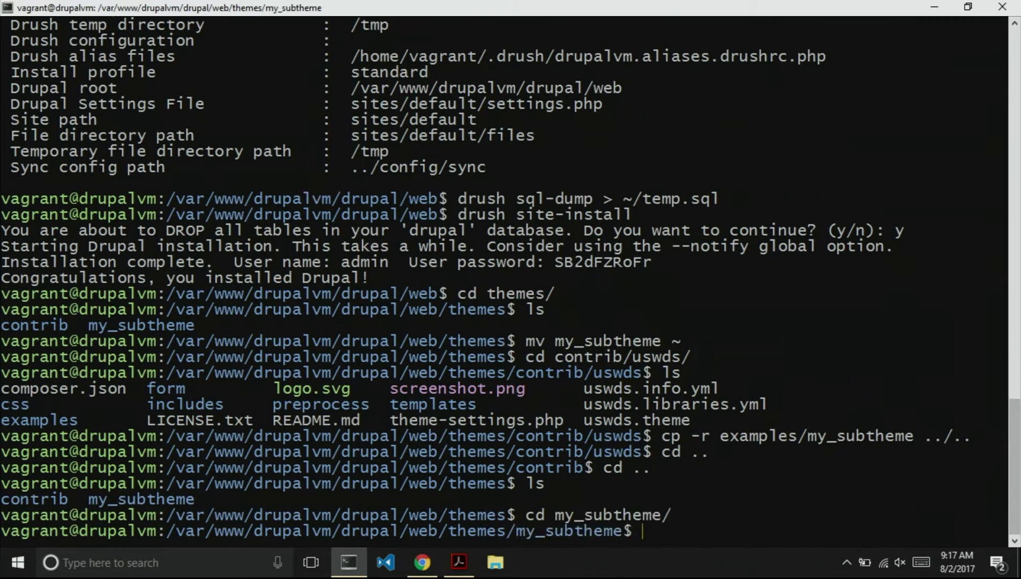
text(ls)
key(Return)
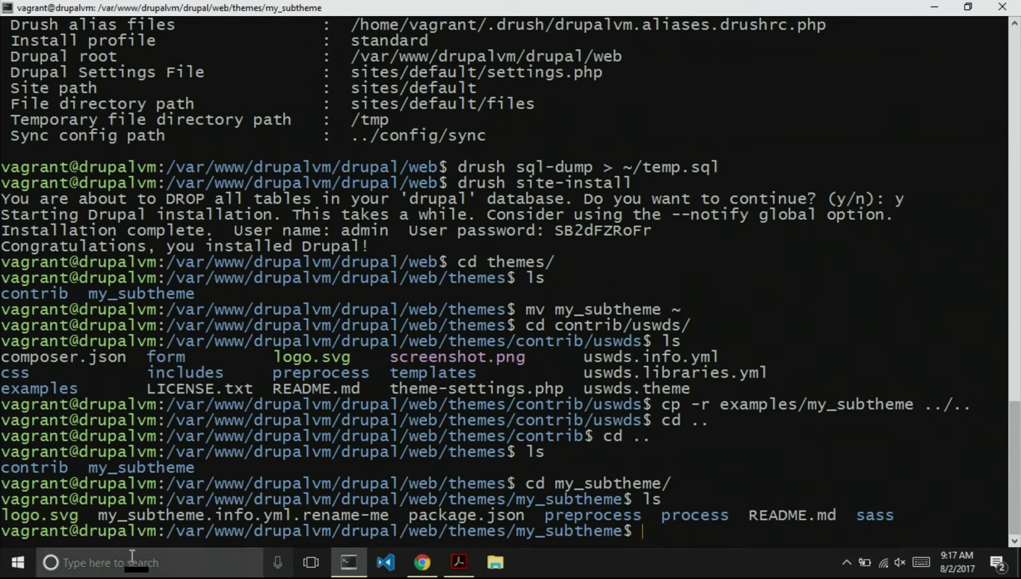
text(m)
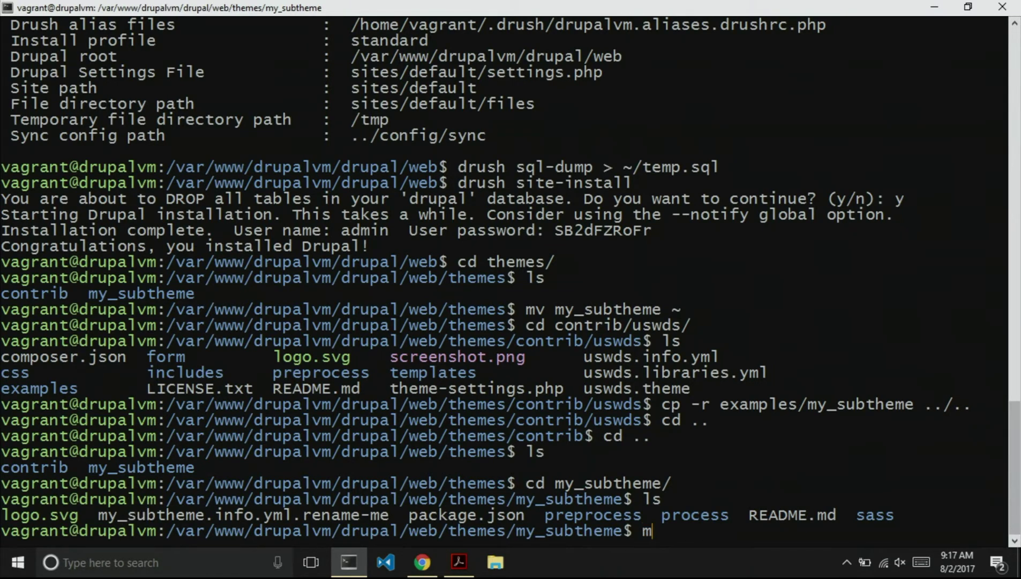
text(v my_su)
key(Tab)
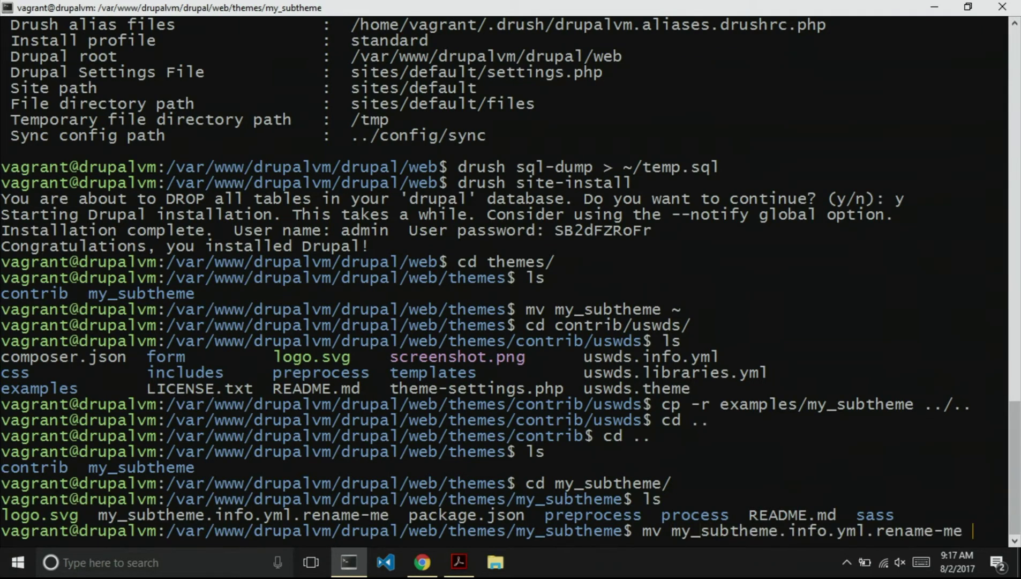
text(my)
key(Tab)
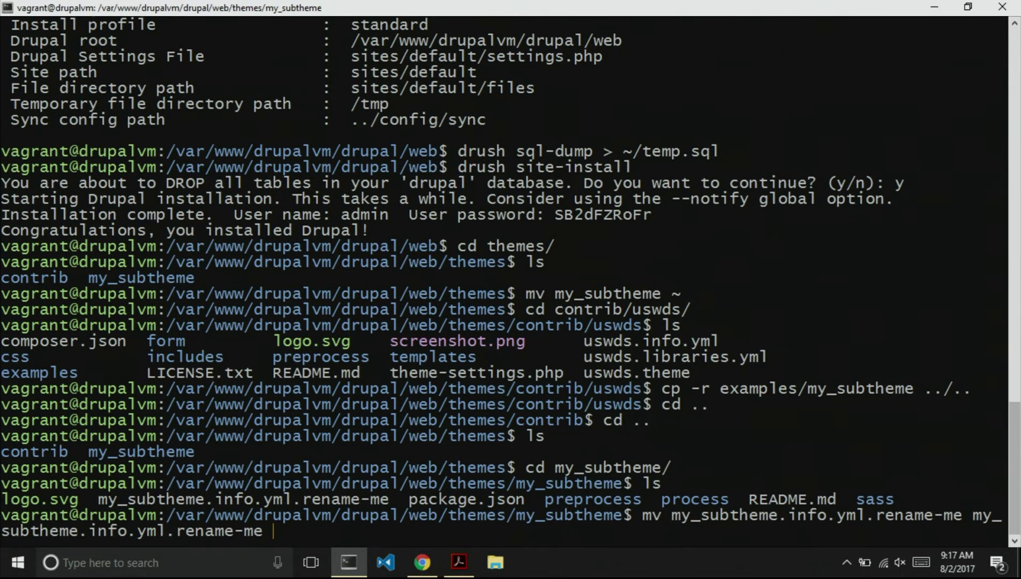
key(BackSpace)
key(BackSpace)
key(BackSpace)
key(BackSpace)
key(BackSpace)
key(BackSpace)
key(BackSpace)
key(BackSpace)
key(BackSpace)
key(BackSpace)
key(BackSpace)
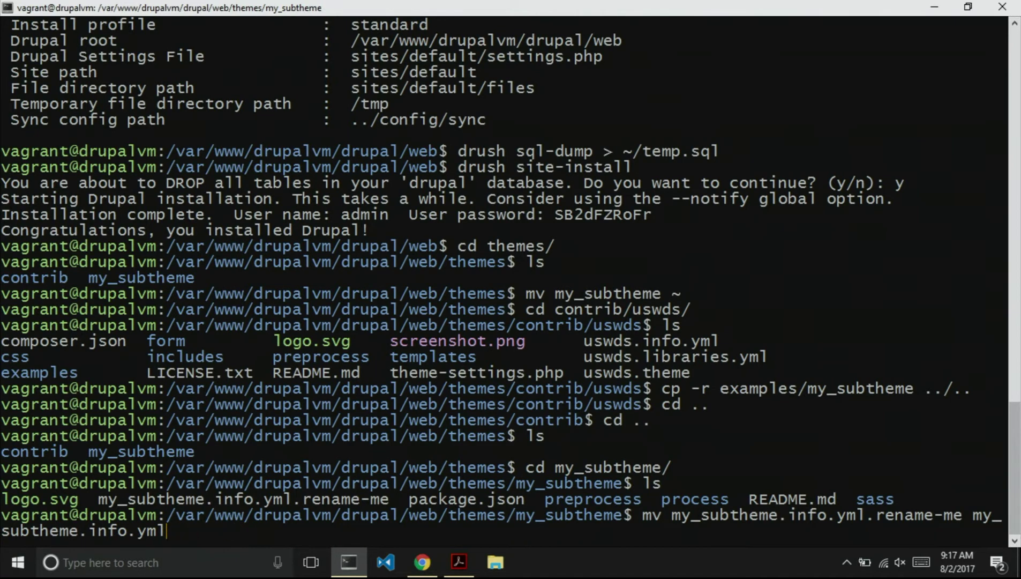
key(Return)
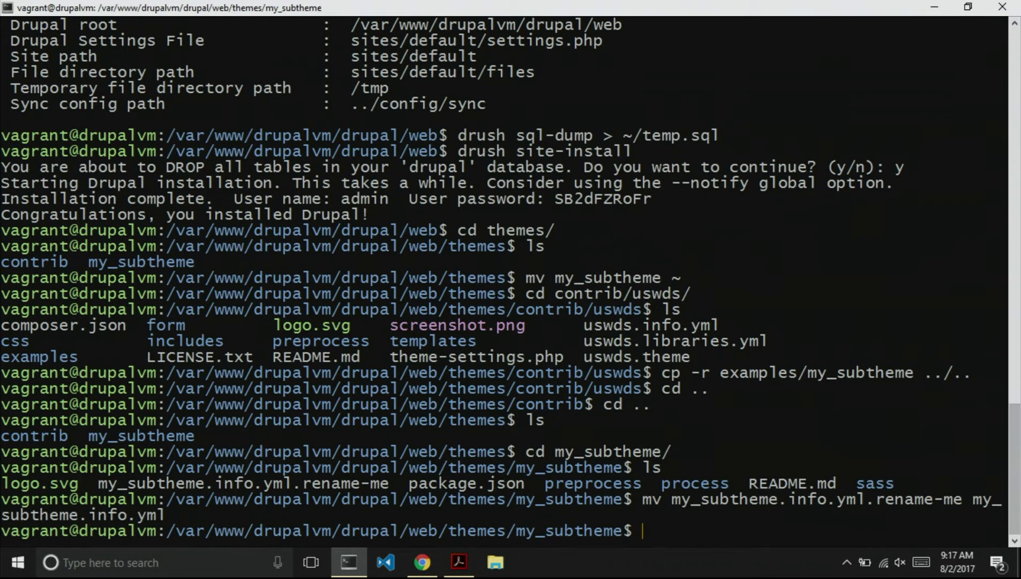
Enable the theme with drush en my_subtheme, confirm with y, and return to Chrome.
text(drush en )
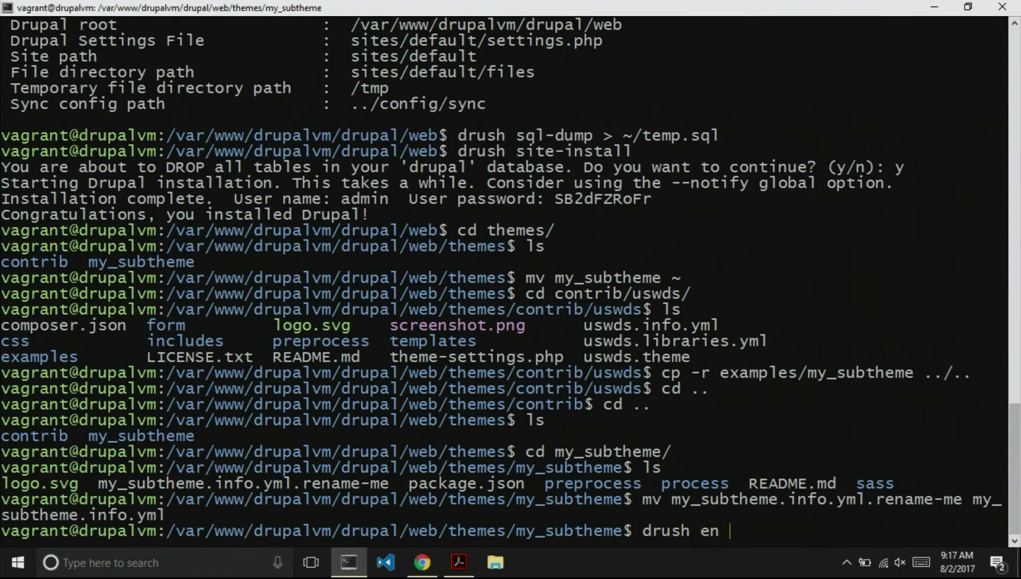
text(my_subthenme)
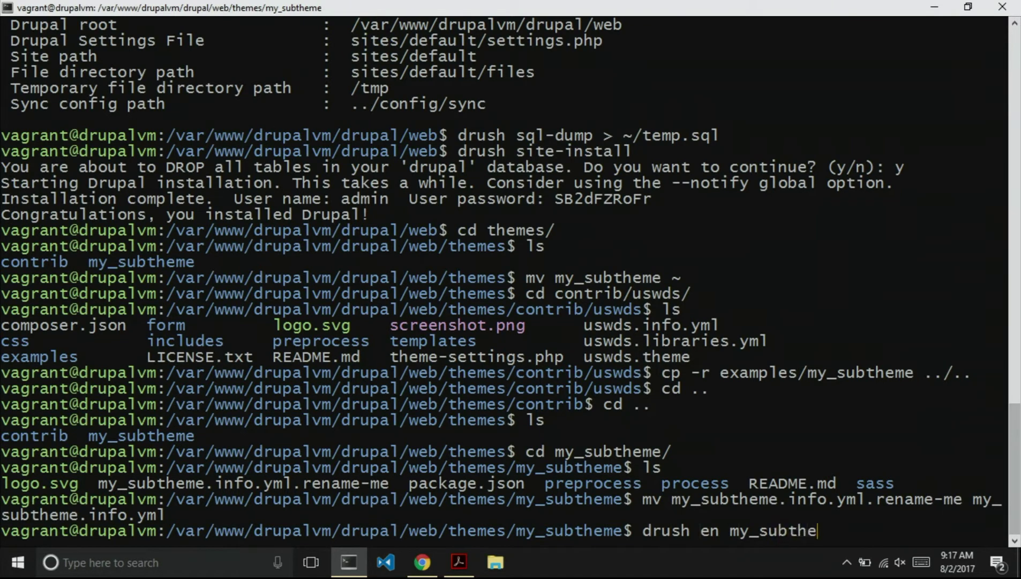
key(BackSpace)
key(BackSpace)
key(BackSpace)
text(me)
key(Return)
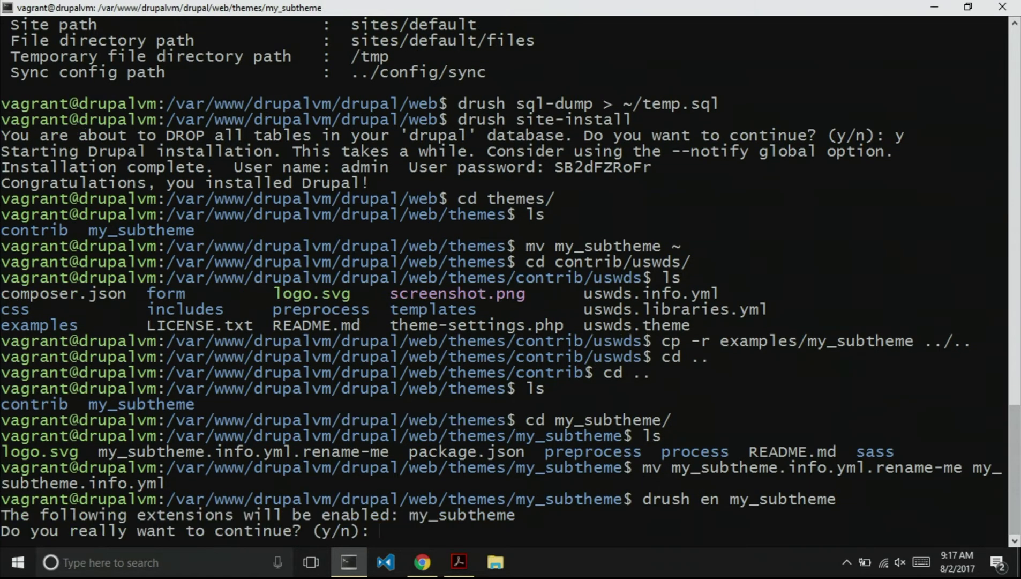
text(y)
key(Return)
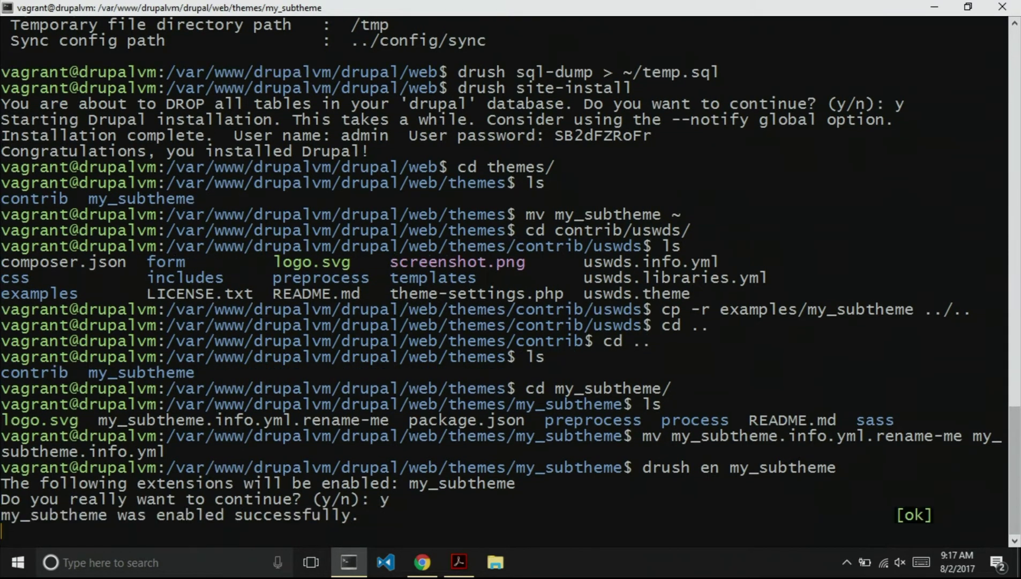
key(alt+Tab)
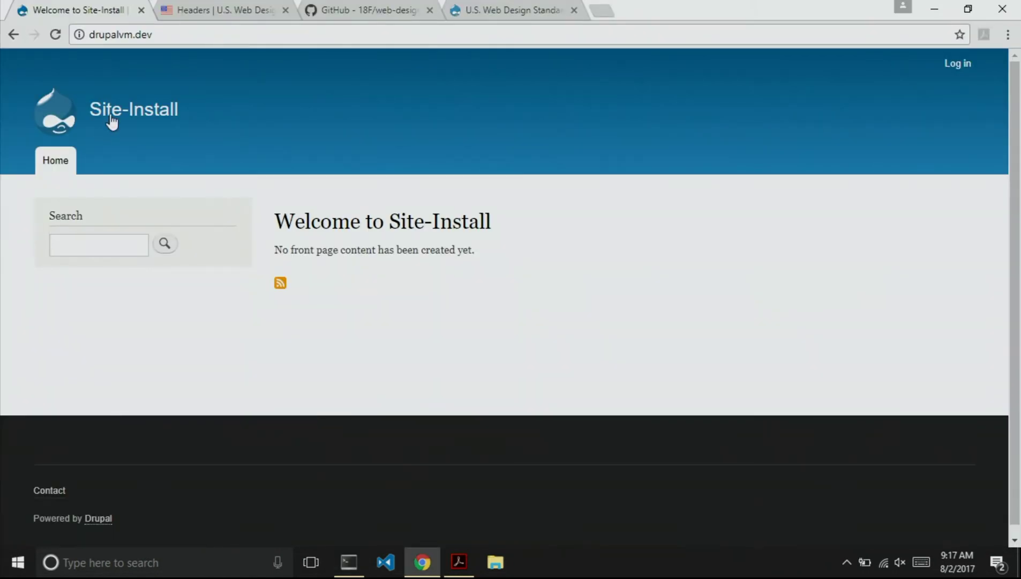
key(super)
key(Escape)
click(954, 63)
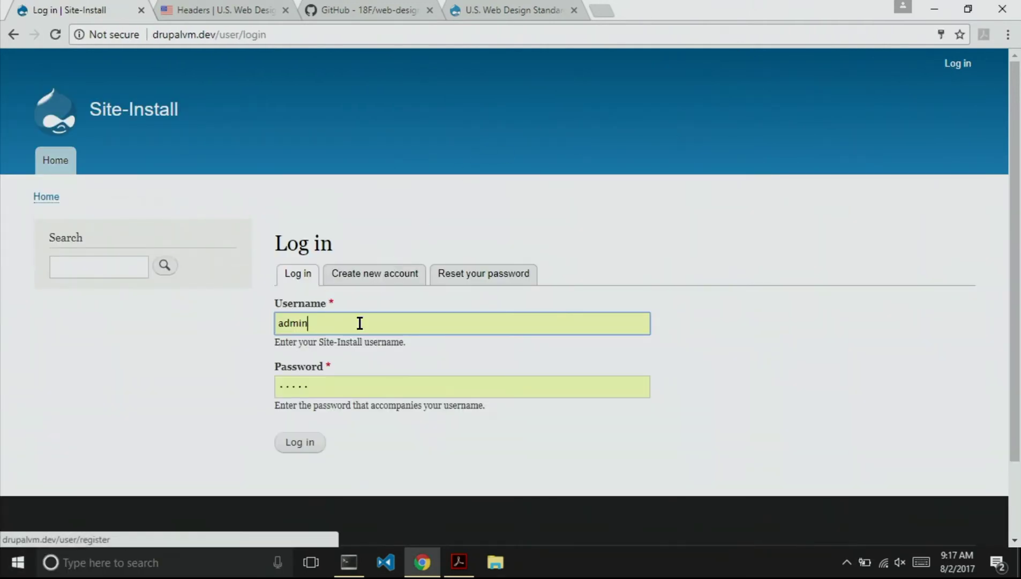
click(310, 444)
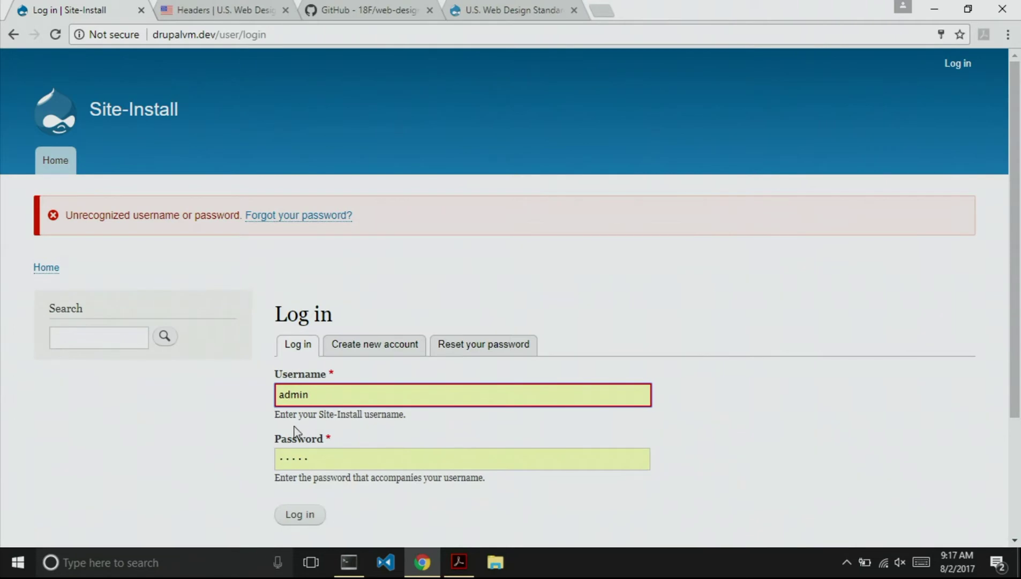
double_click(339, 464)
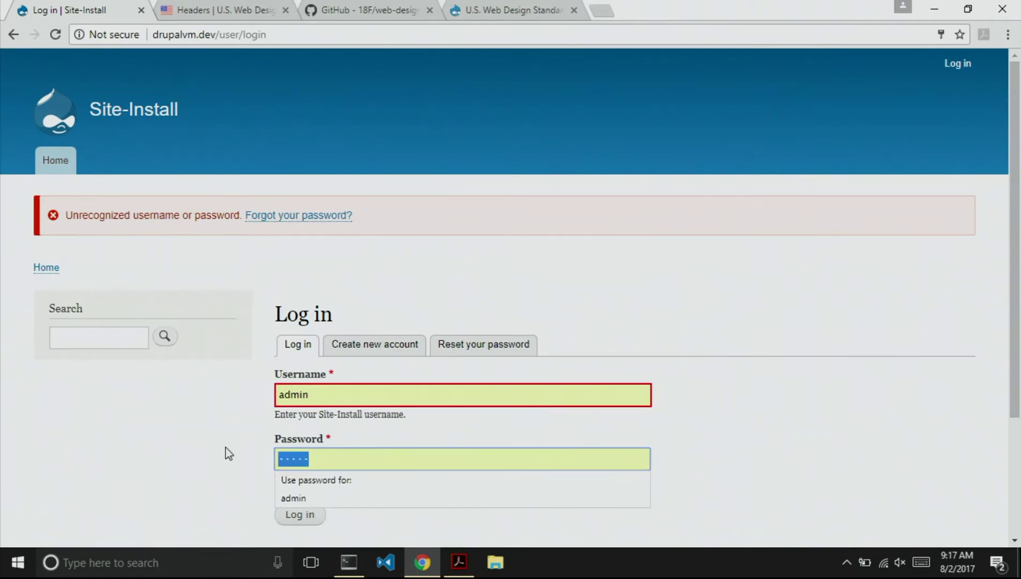
text(admin)
key(Return)
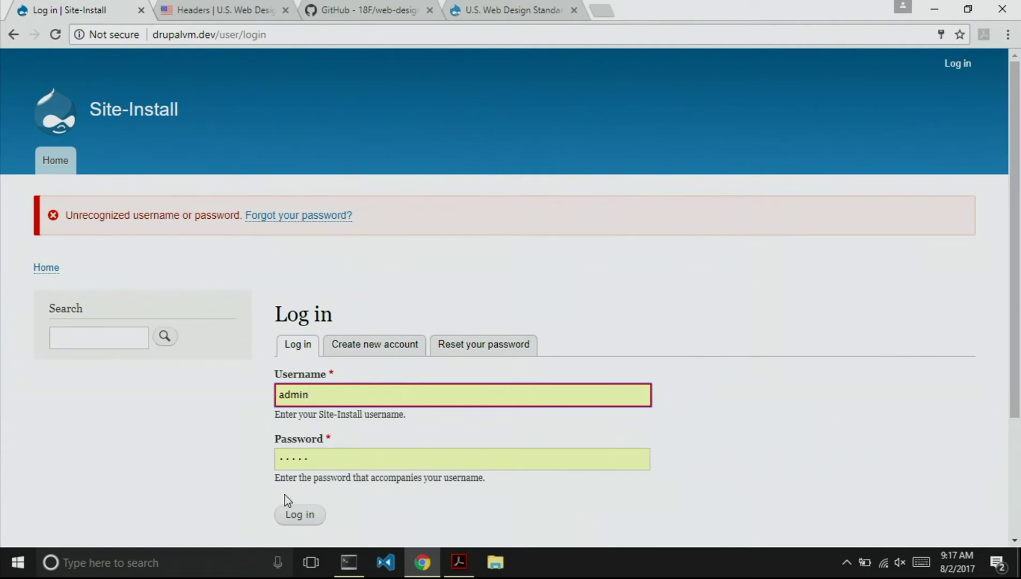
click(294, 513)
Run drush uli and copy the printed one-time login URL for Chrome's address bar.
key(alt+Tab)
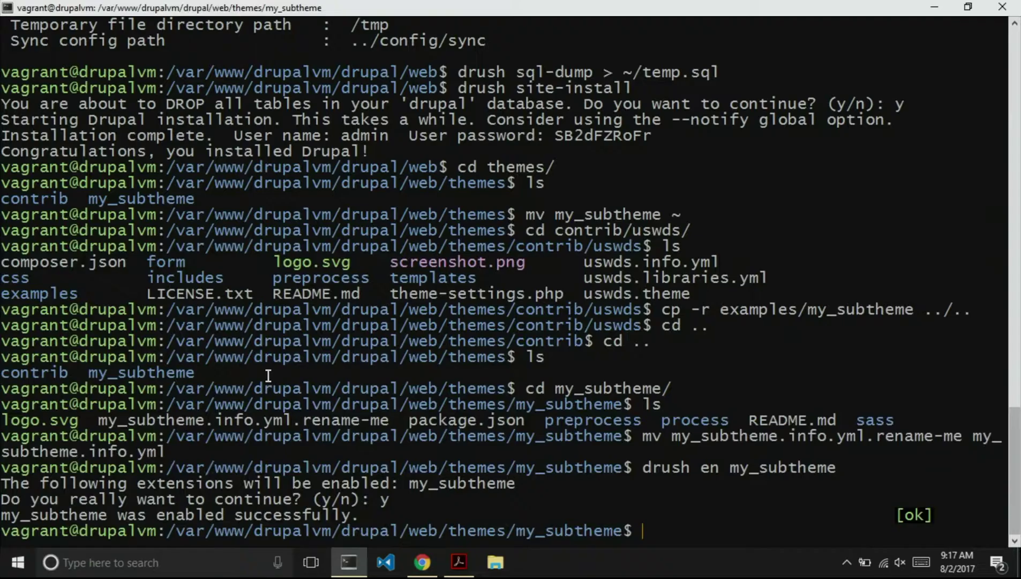
text(drush uli)
key(Return)
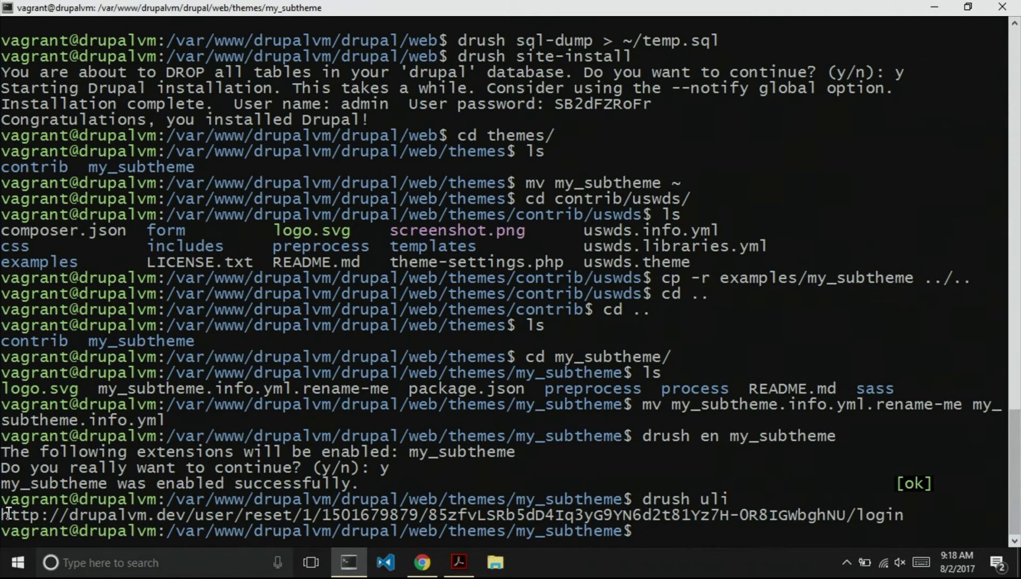
drag(1, 514, 895, 514)
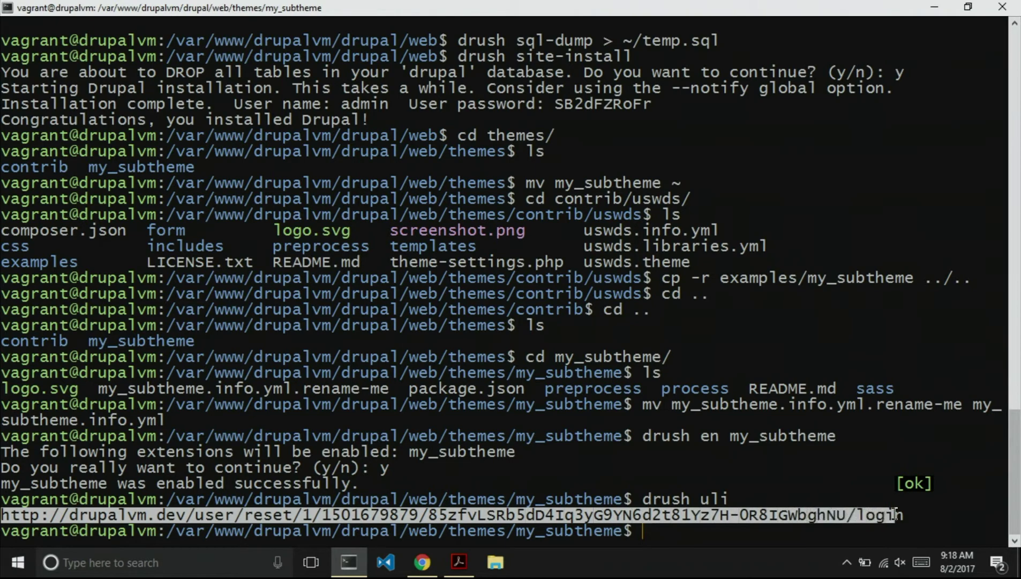
key(ctrl+c)
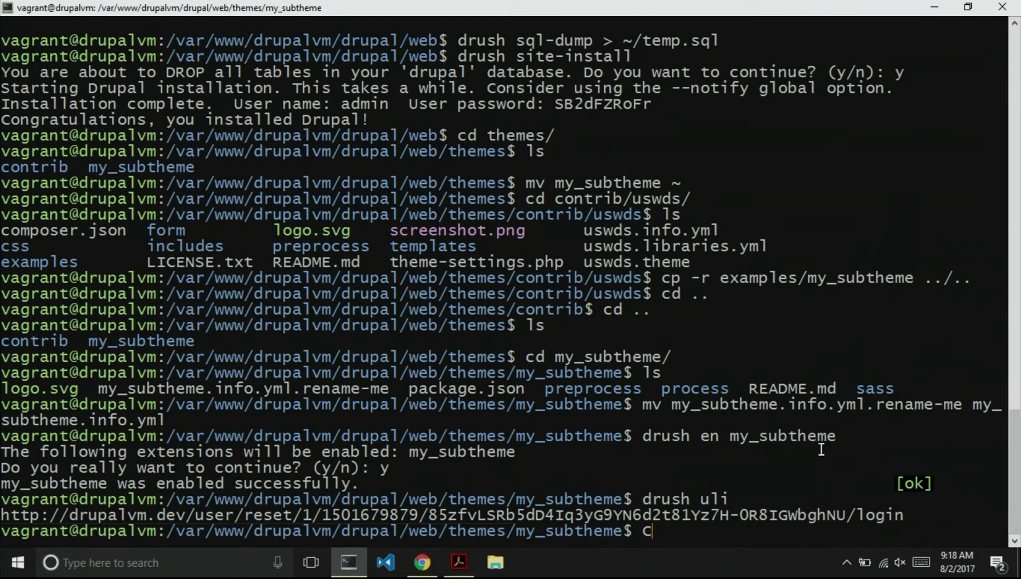
key(alt+Tab)
key(ctrl+l)
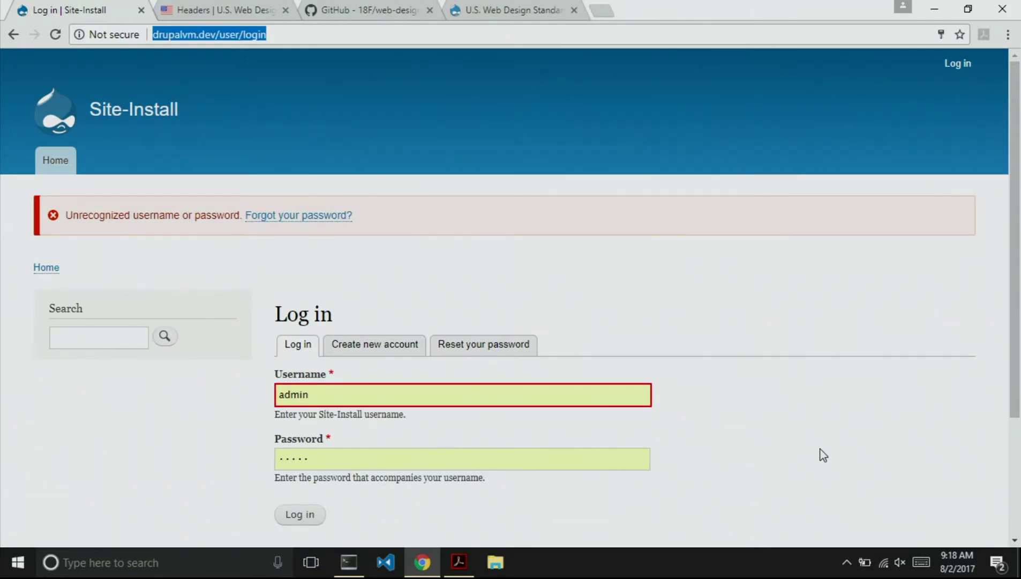
Log in via the pasted one-time URL and set My Subtheme as default under Appearance.
key(ctrl+v)
key(Return)
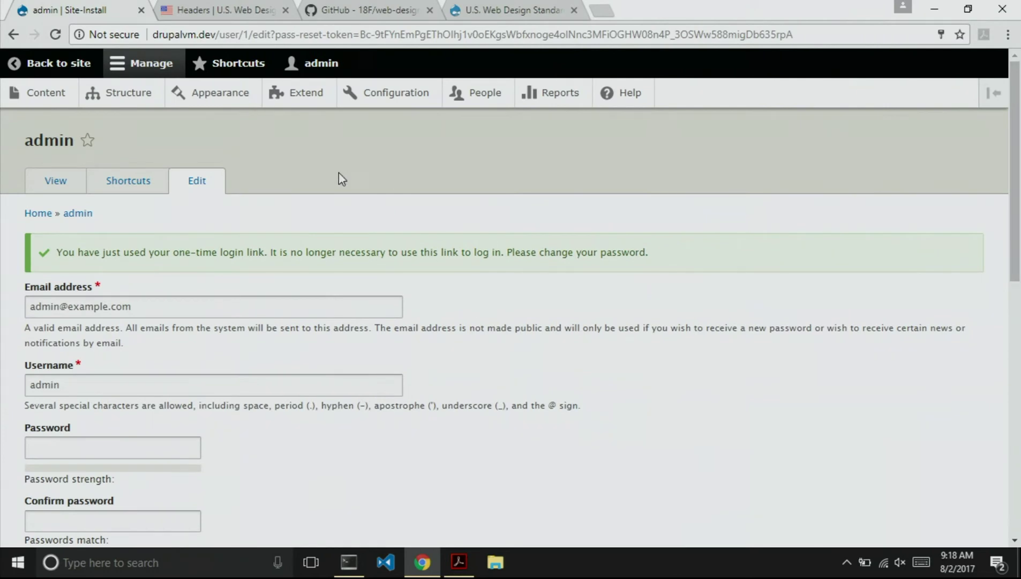
click(231, 95)
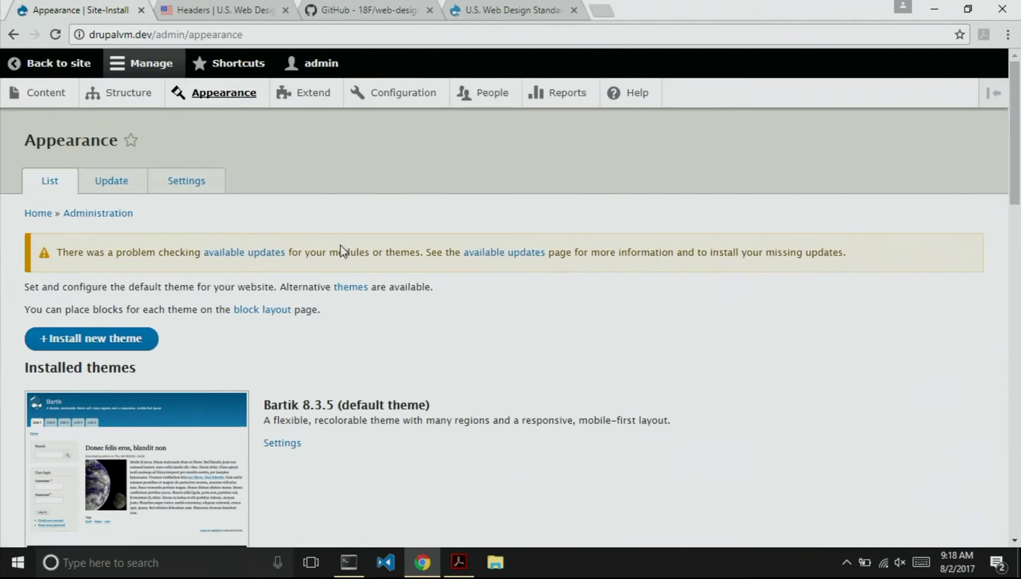
scroll(355, 300, down, 3)
scroll(355, 302, down, 3)
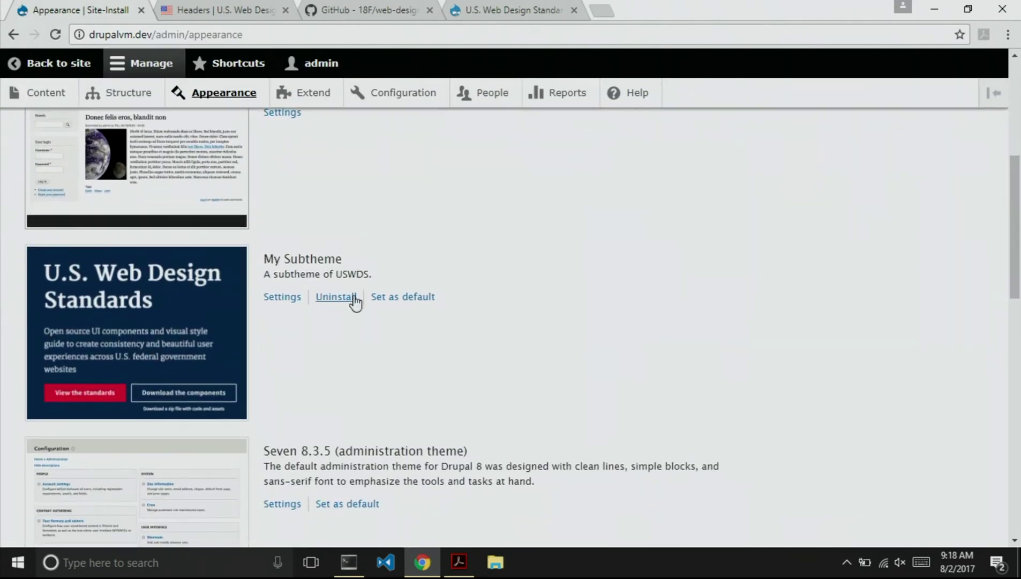
click(400, 298)
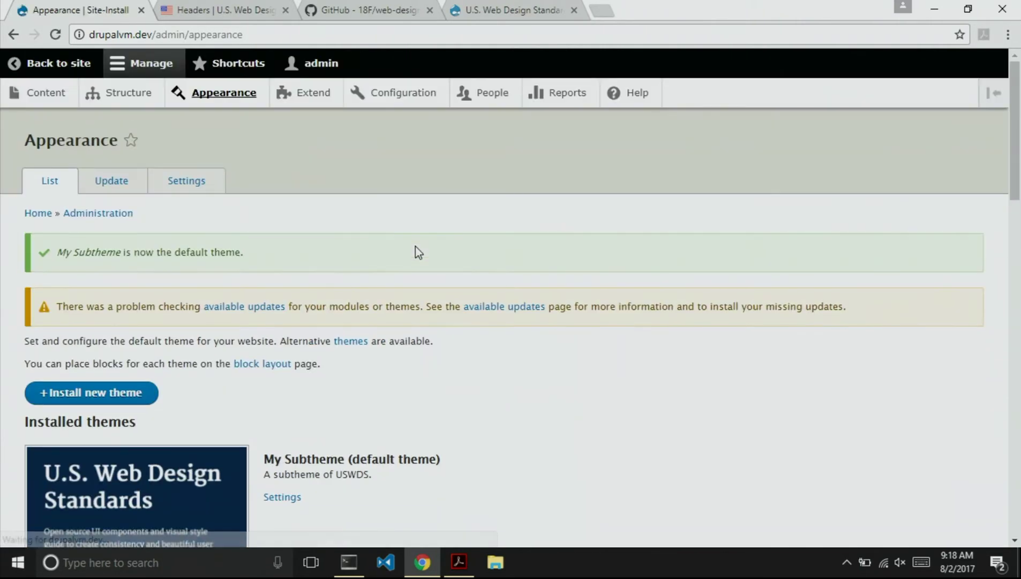
click(46, 56)
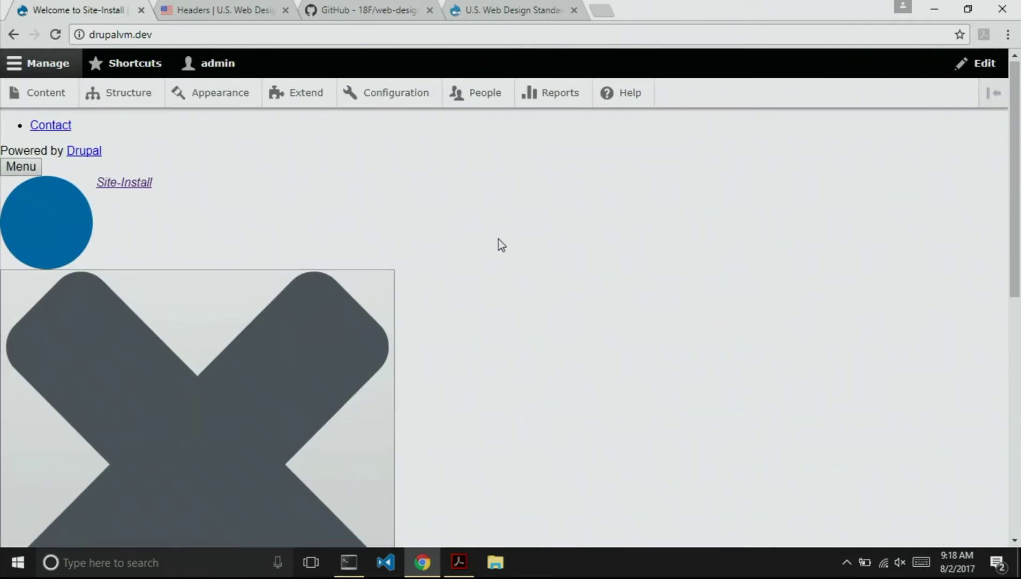
scroll(498, 244, down, 3)
scroll(501, 245, up, 3)
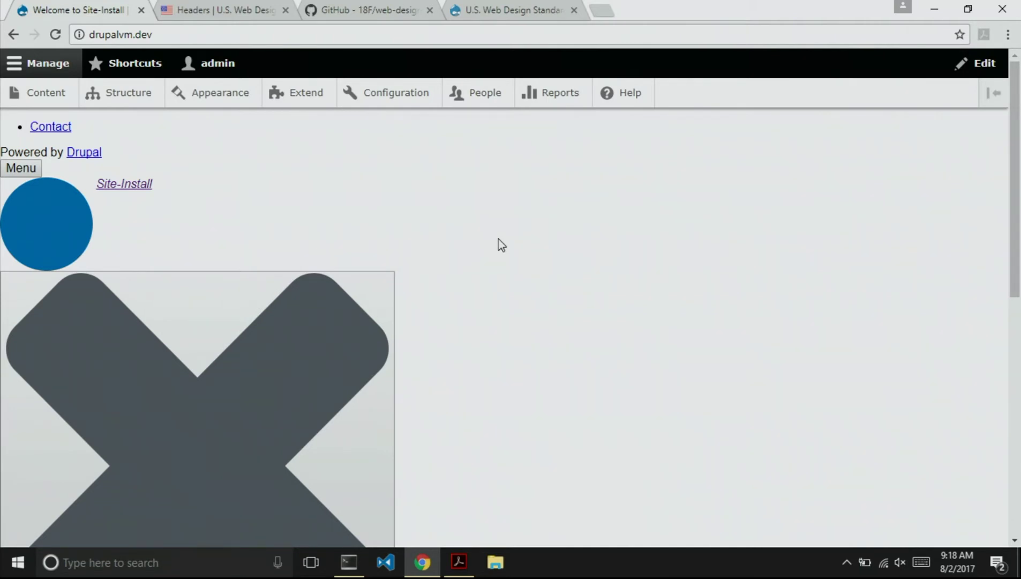
Run npm install in the my_subtheme folder.
key(alt+Tab)
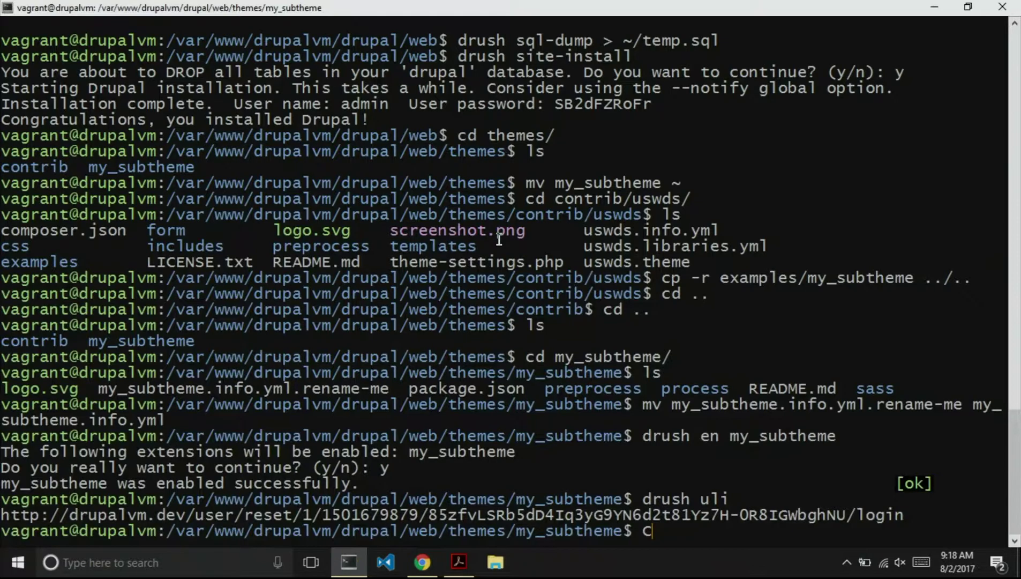
key(BackSpace)
text(npm install)
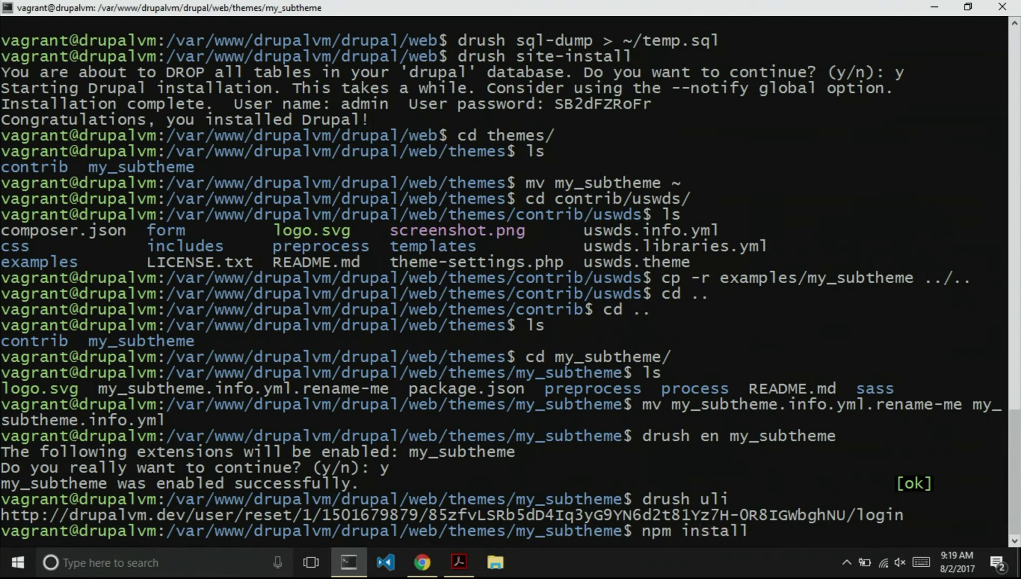
key(Return)
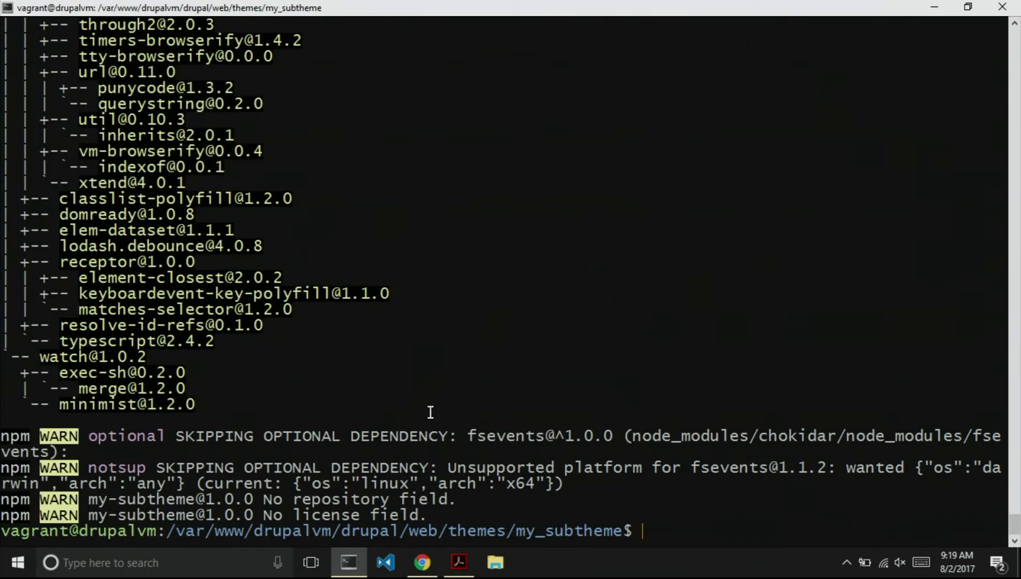
Copy node_modules/uswds/dist into the subtheme's assets folder.
text(ls)
key(Return)
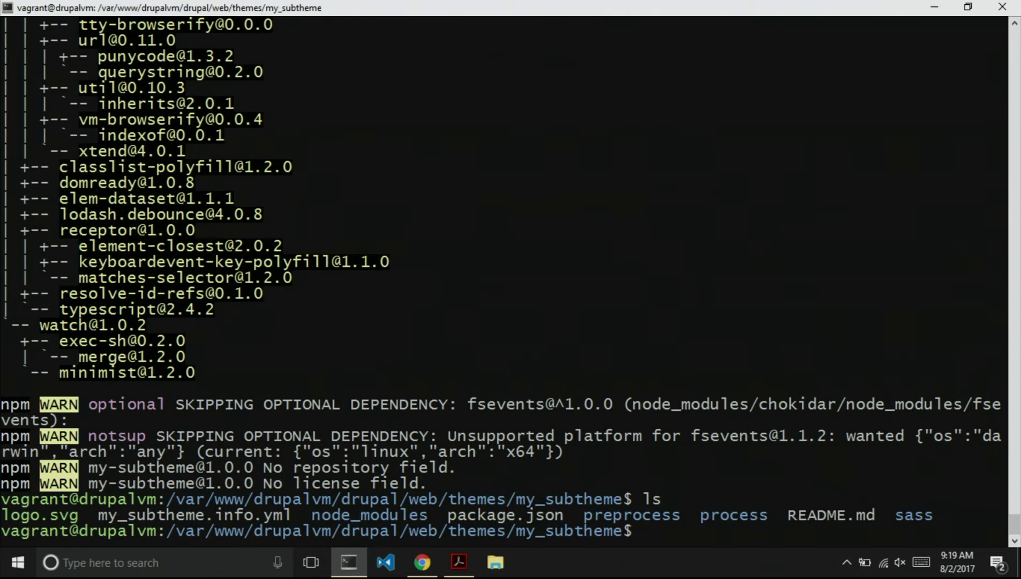
double_click(367, 517)
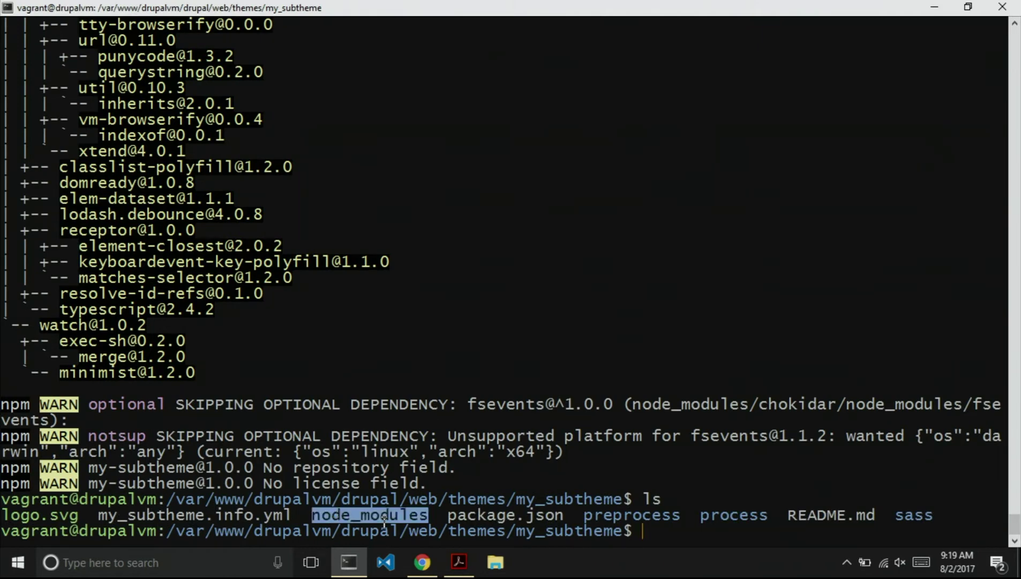
text(cp)
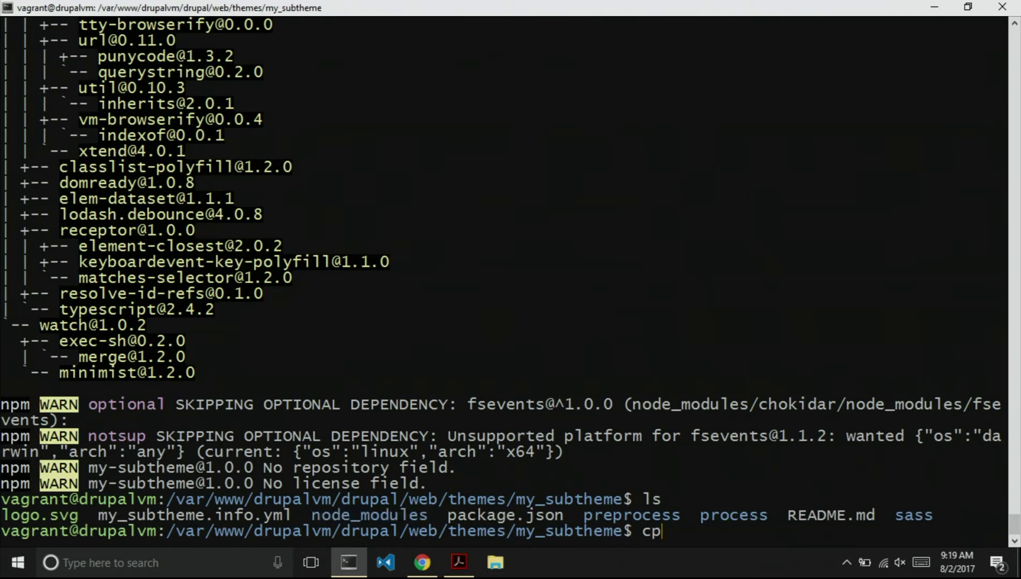
text( -r no)
key(Tab)
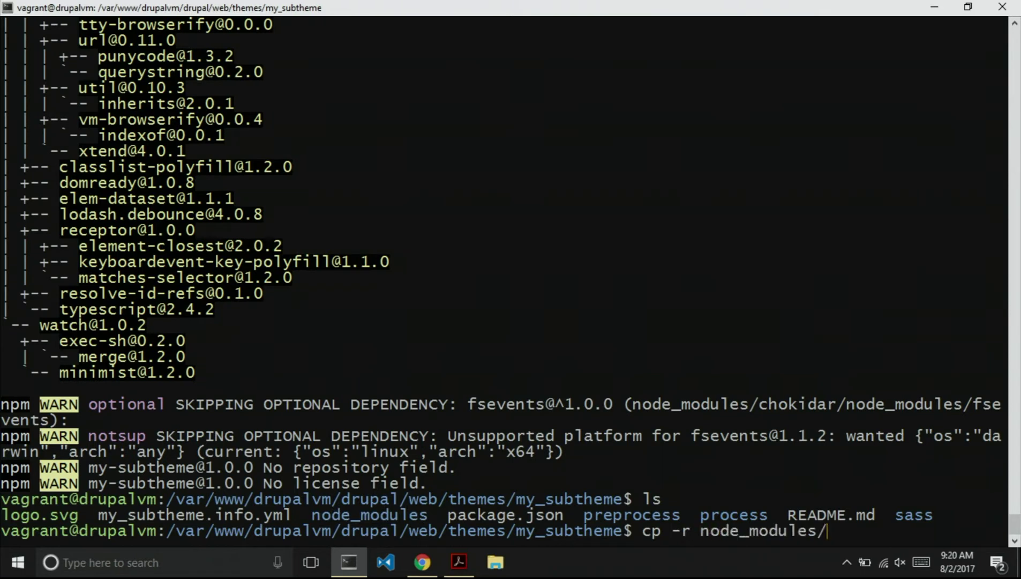
text(us)
key(Tab)
text(di)
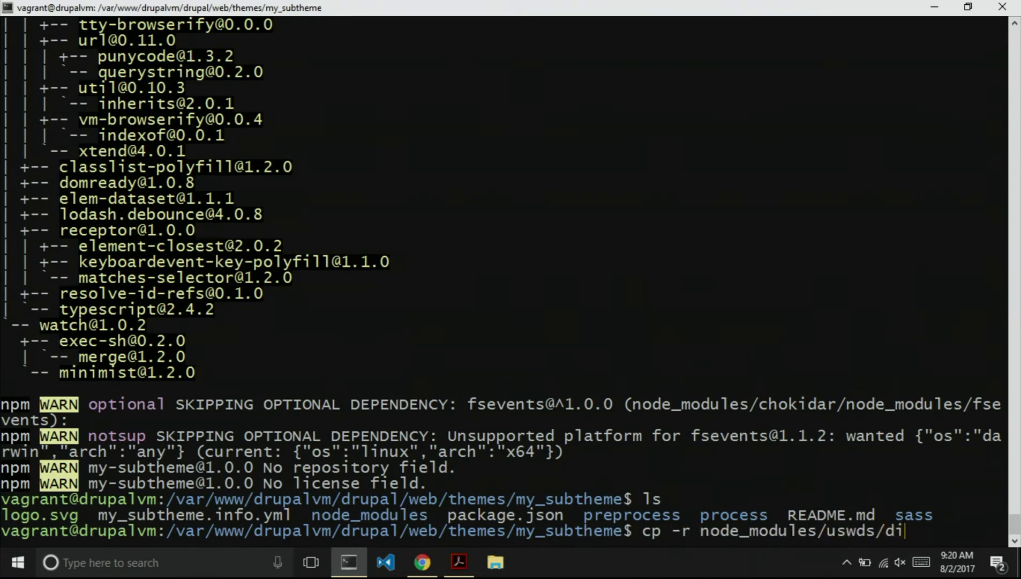
key(Tab)
key(BackSpace)
text(assets)
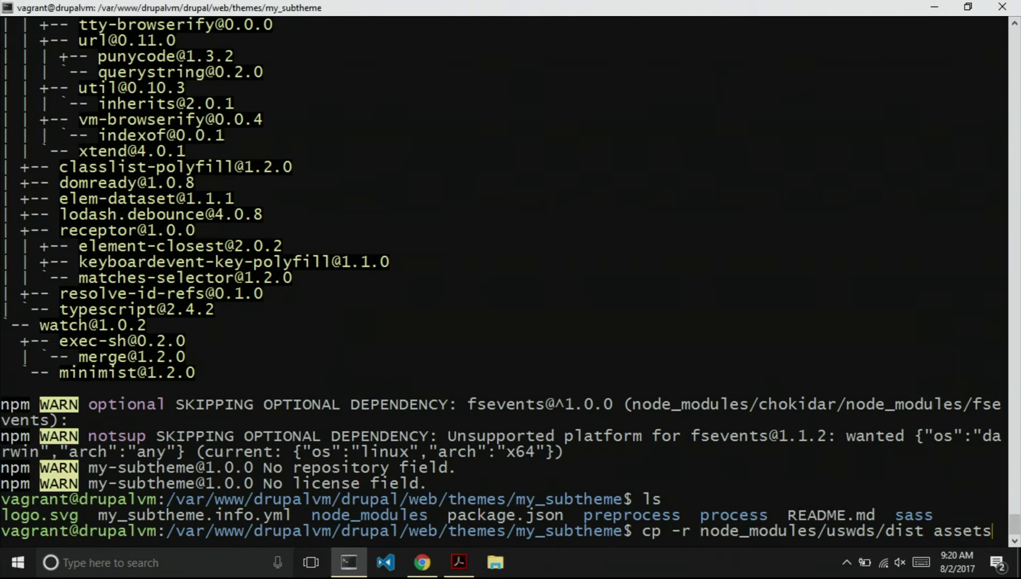
key(Return)
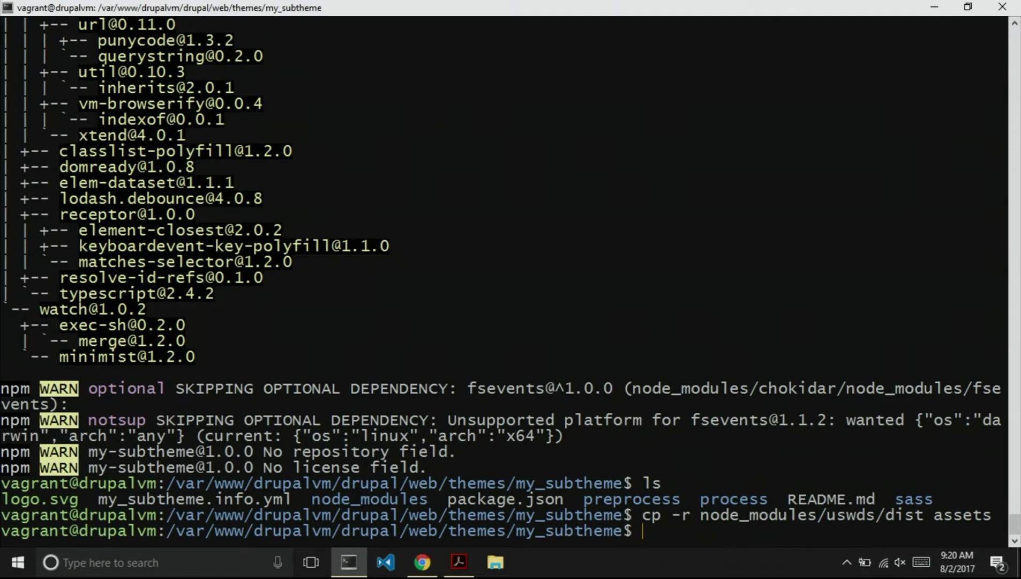
Rebuild Drupal's cache with drush cr and return to Chrome.
key(alt+Tab)
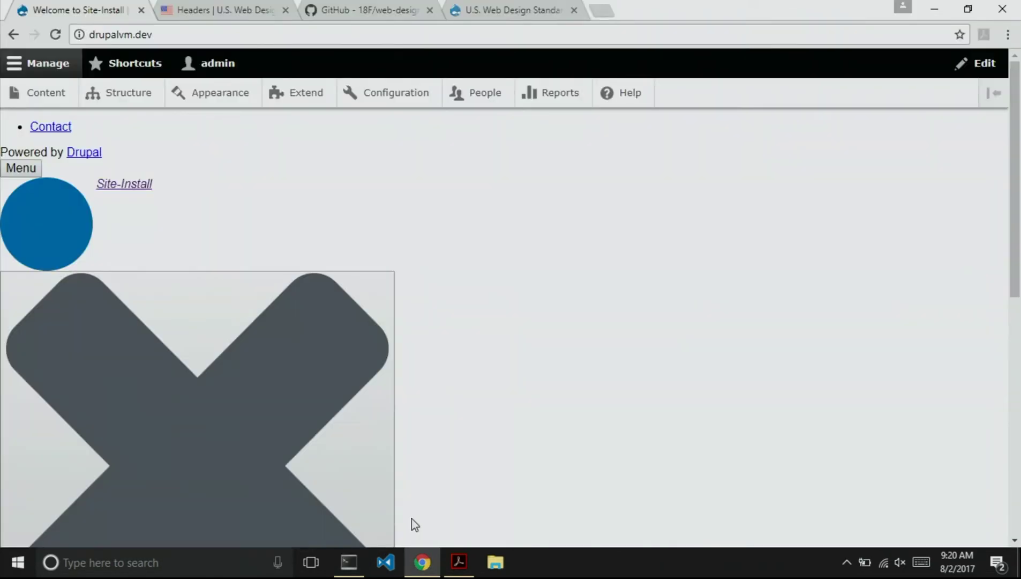
key(XF86MonBrightnessUp)
key(alt+Tab)
text(drush cr)
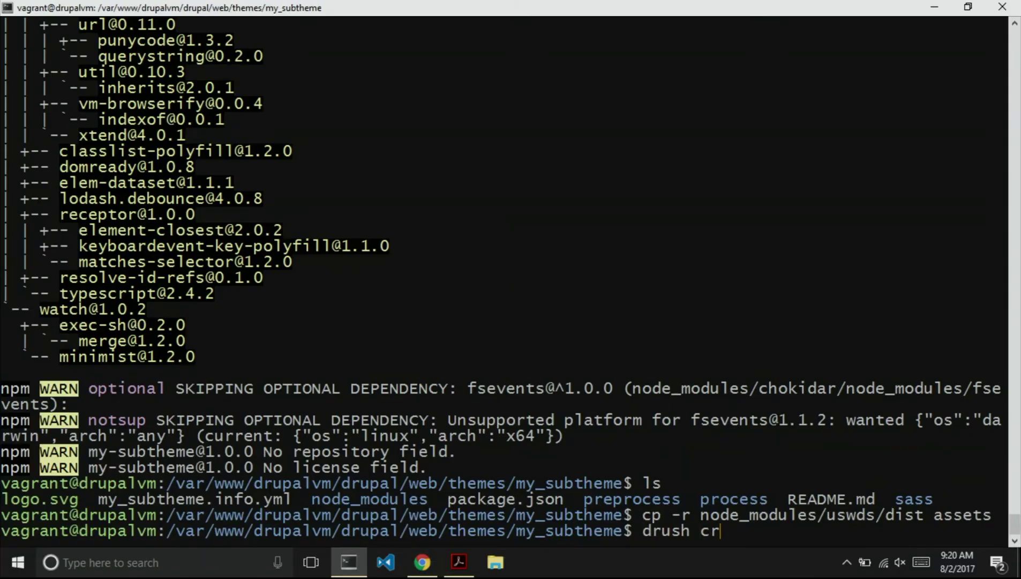
key(Return)
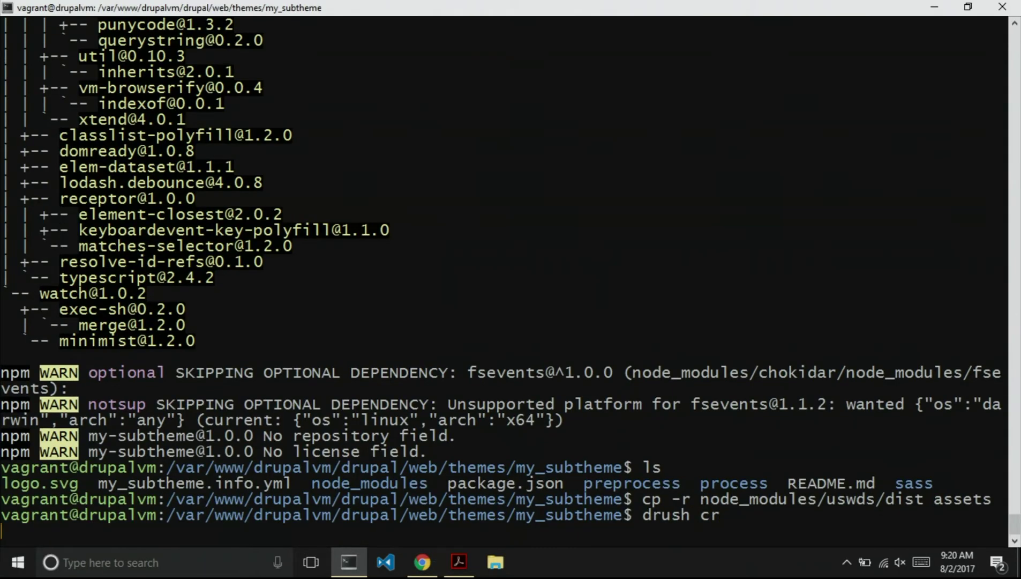
key(alt+Tab)
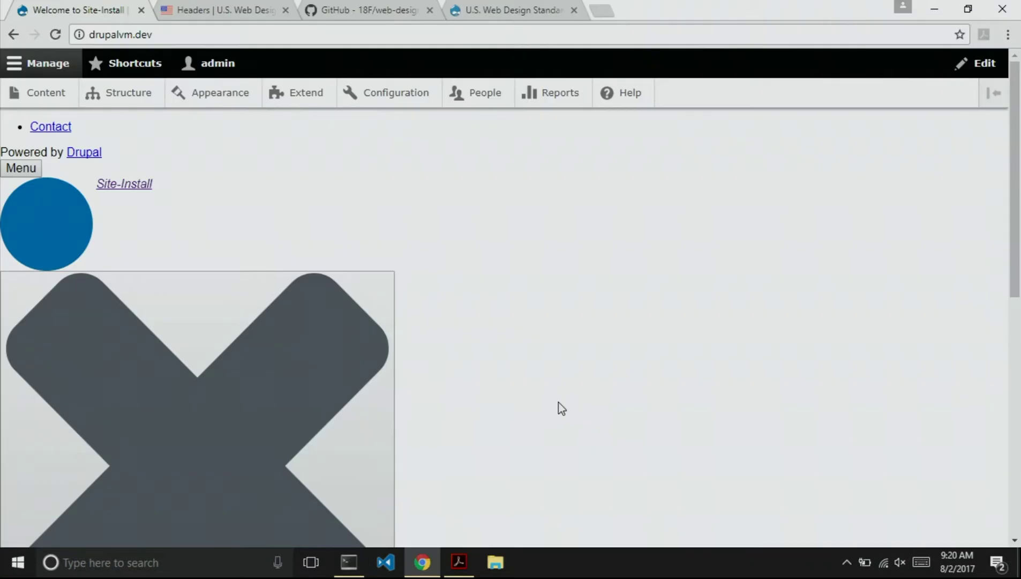
Reload drupalvm.dev and scroll through the front page to check the new USWDS styling.
key(F5)
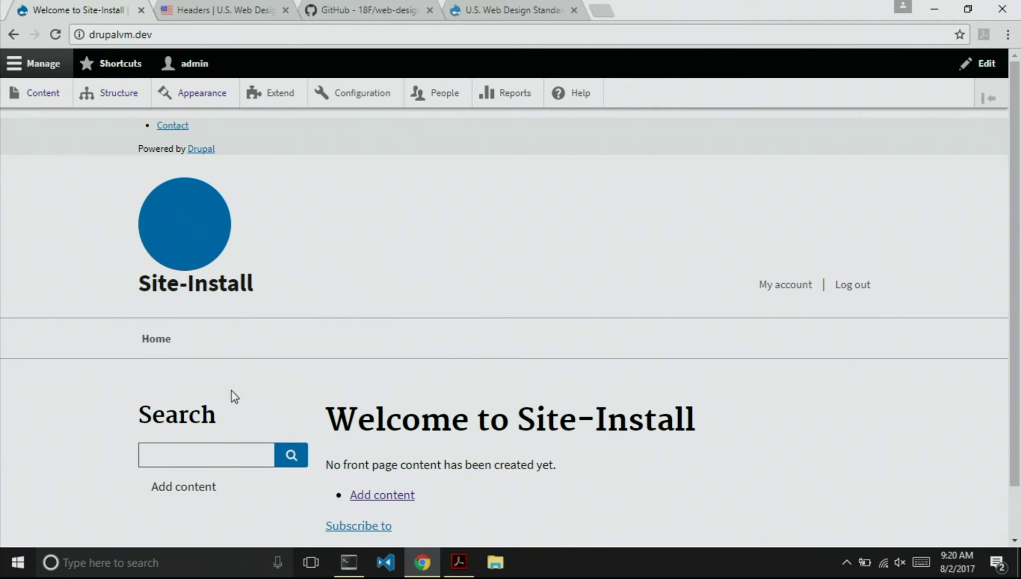
scroll(105, 276, down, 1)
scroll(105, 276, up, 1)
scroll(437, 343, down, 1)
scroll(437, 343, up, 1)
scroll(84, 317, down, 1)
scroll(88, 320, up, 1)
In Block layout, disable the Footer menu and Powered by Drupal blocks.
click(119, 96)
click(78, 214)
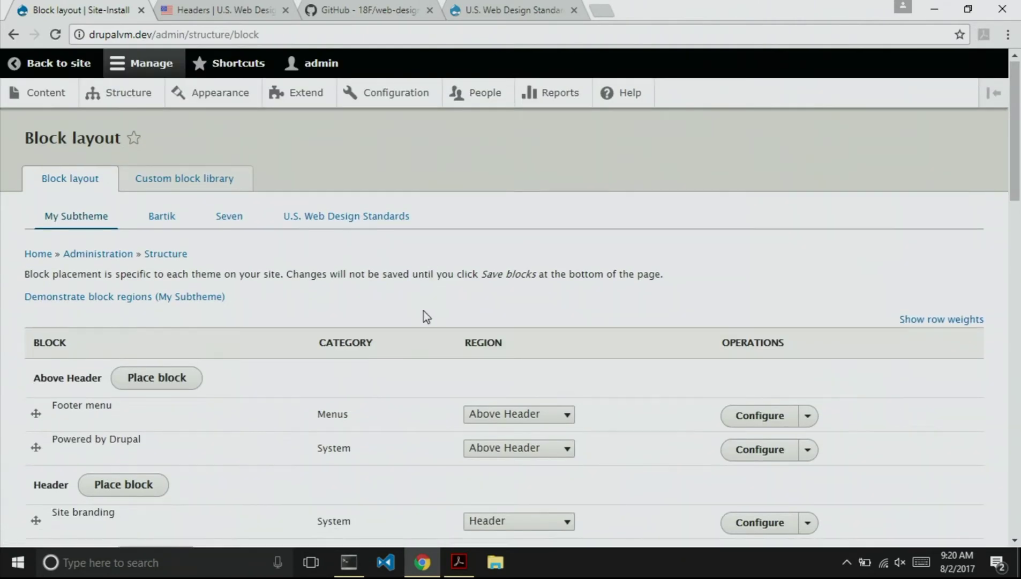
scroll(426, 317, down, 3)
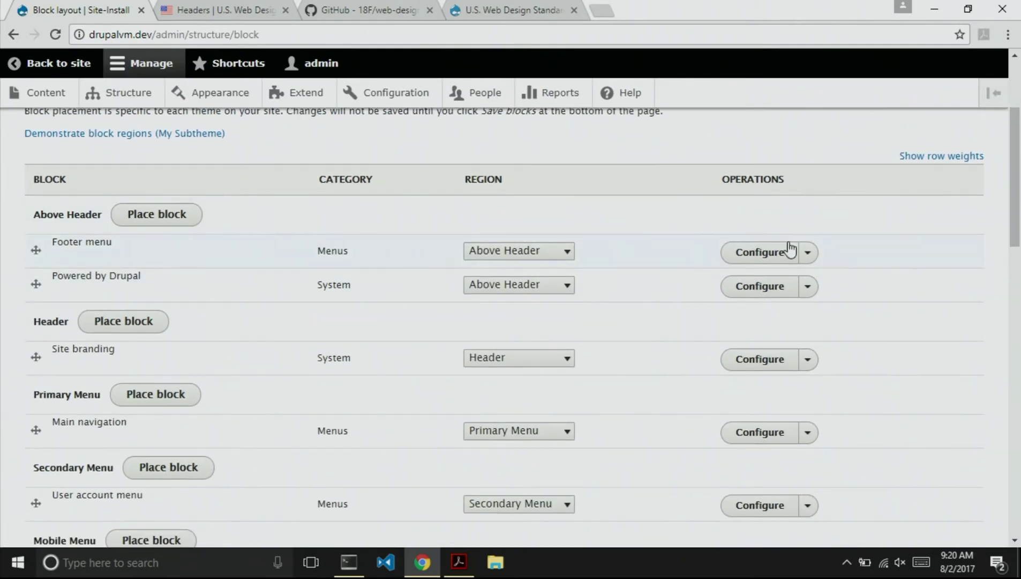
click(809, 254)
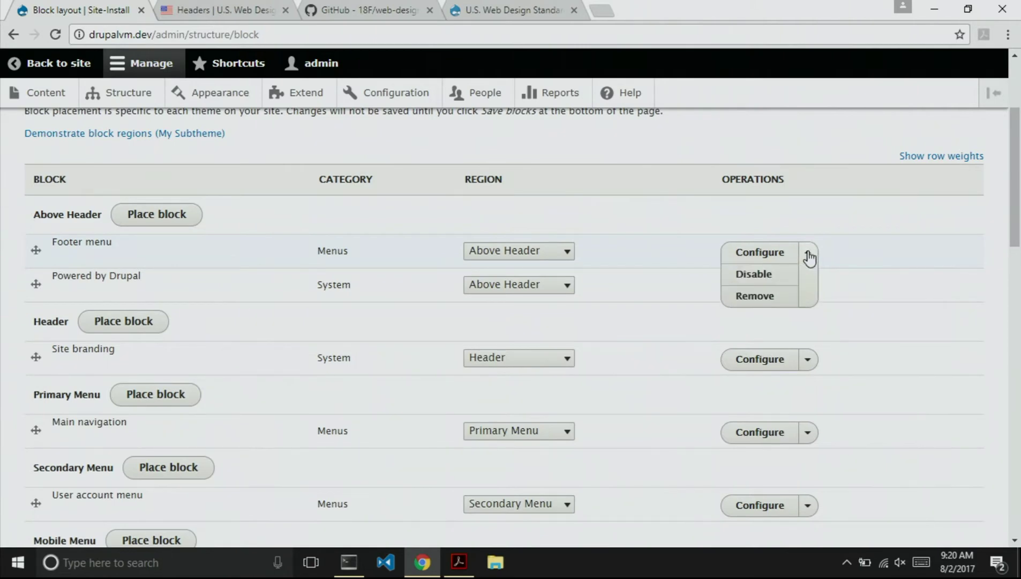
click(754, 280)
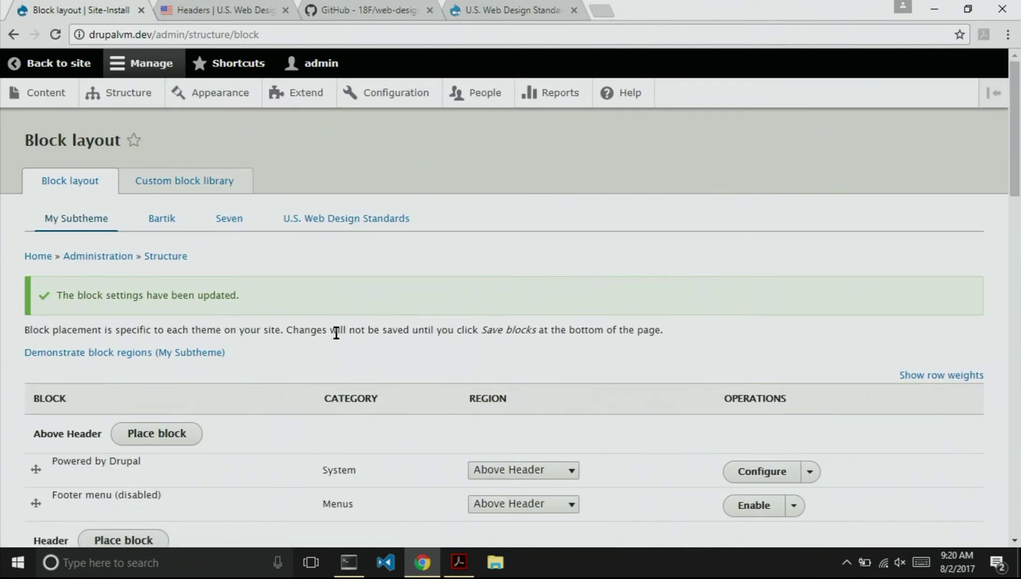
scroll(308, 354, down, 2)
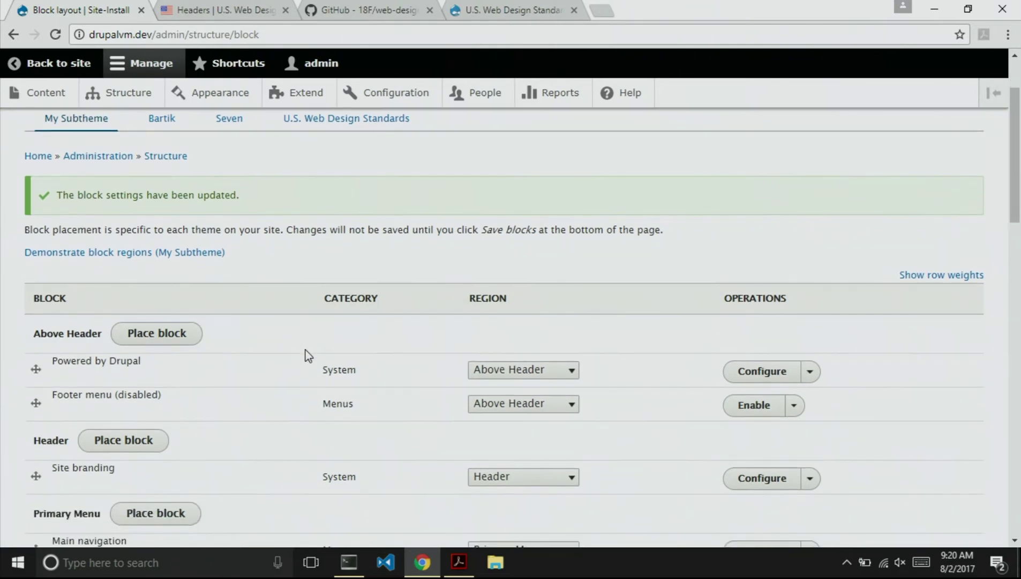
click(814, 373)
click(772, 396)
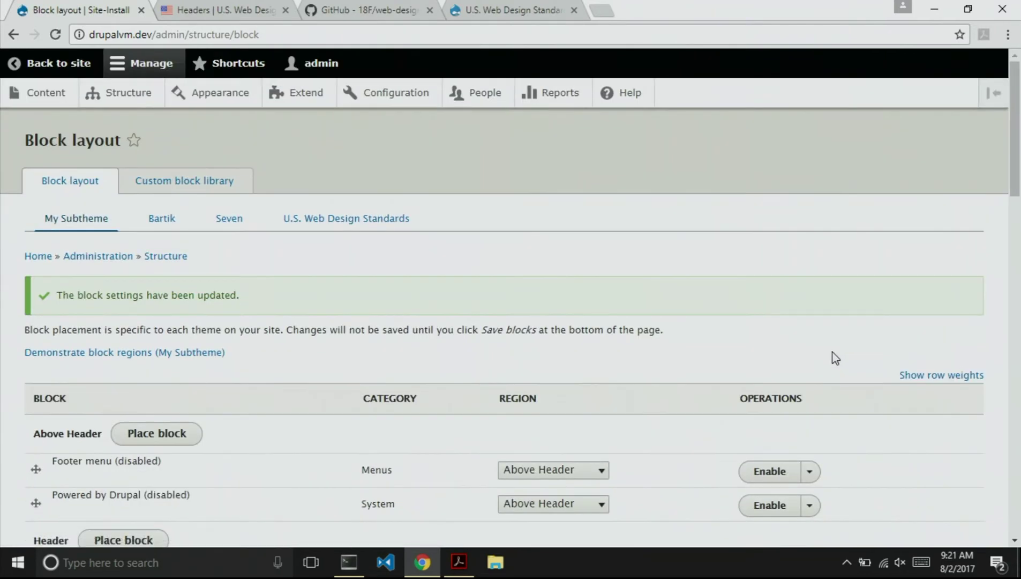
Remove the Footer menu and Powered by Drupal blocks, confirming each removal.
click(812, 470)
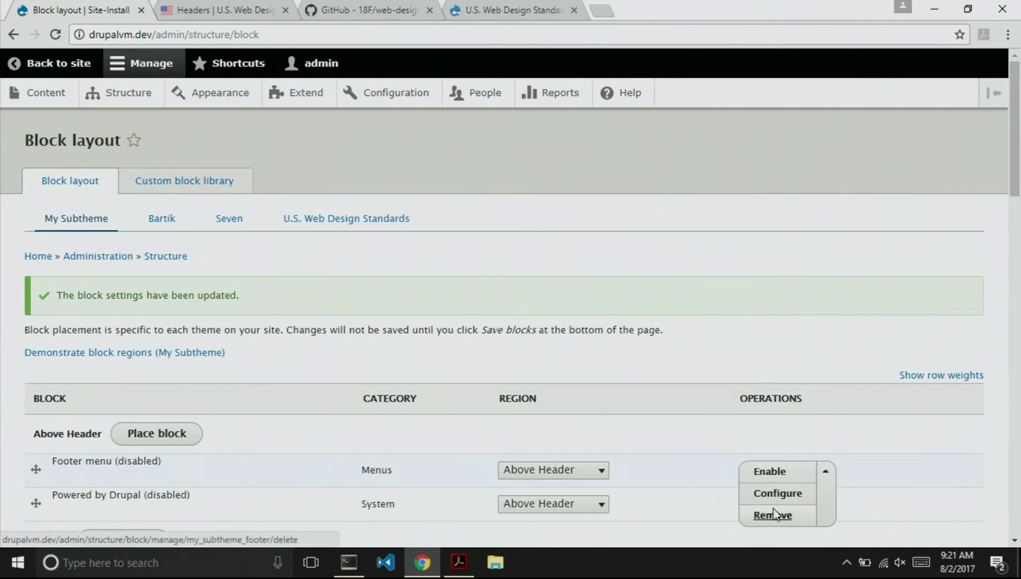
scroll(682, 426, down, 3)
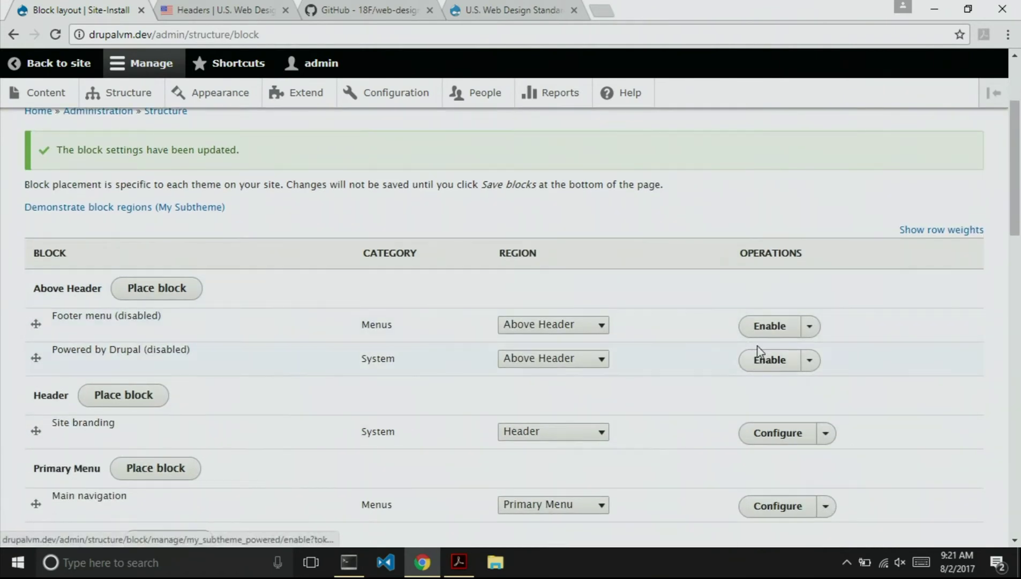
click(809, 331)
click(784, 369)
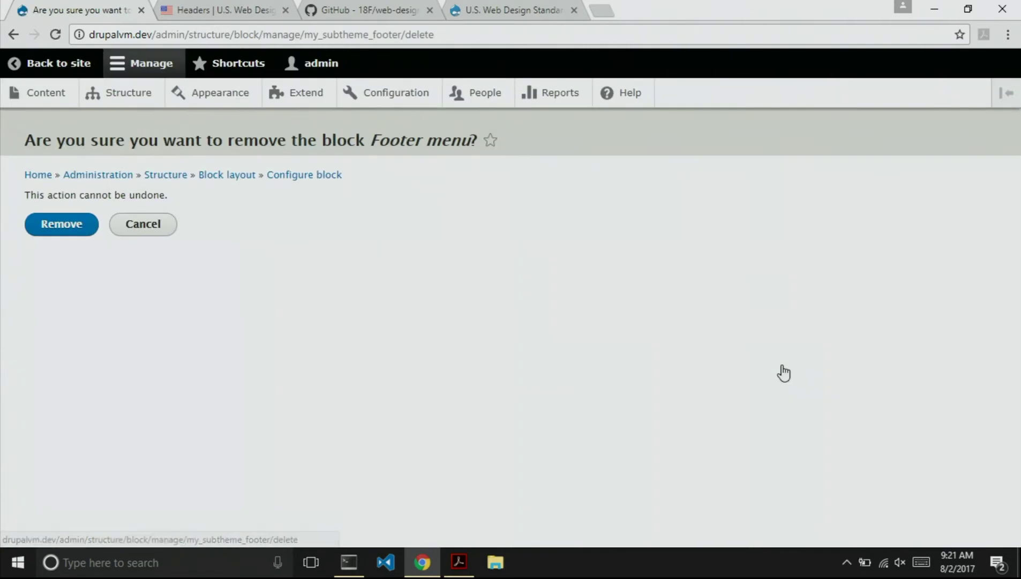
click(45, 226)
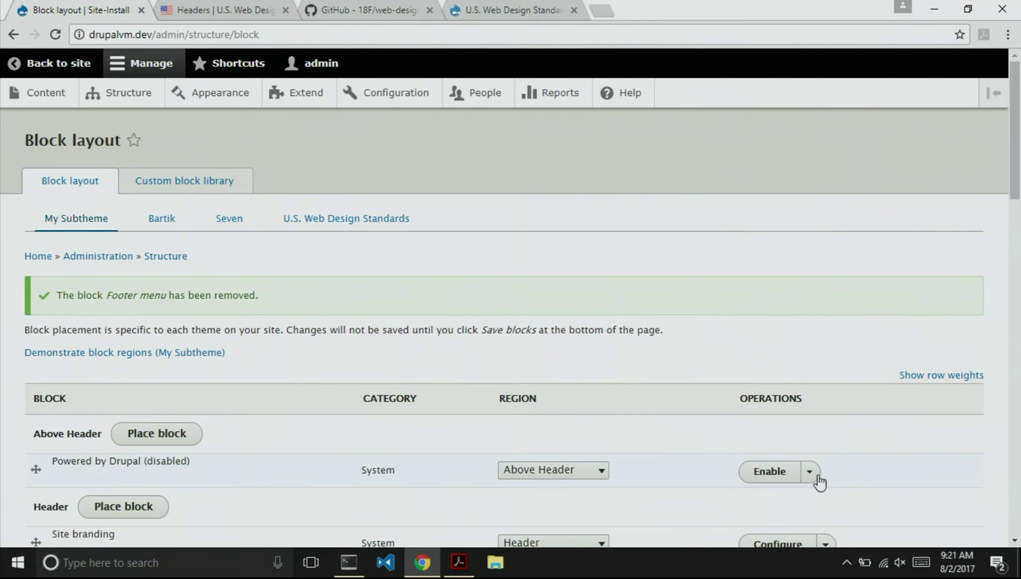
click(810, 474)
click(773, 514)
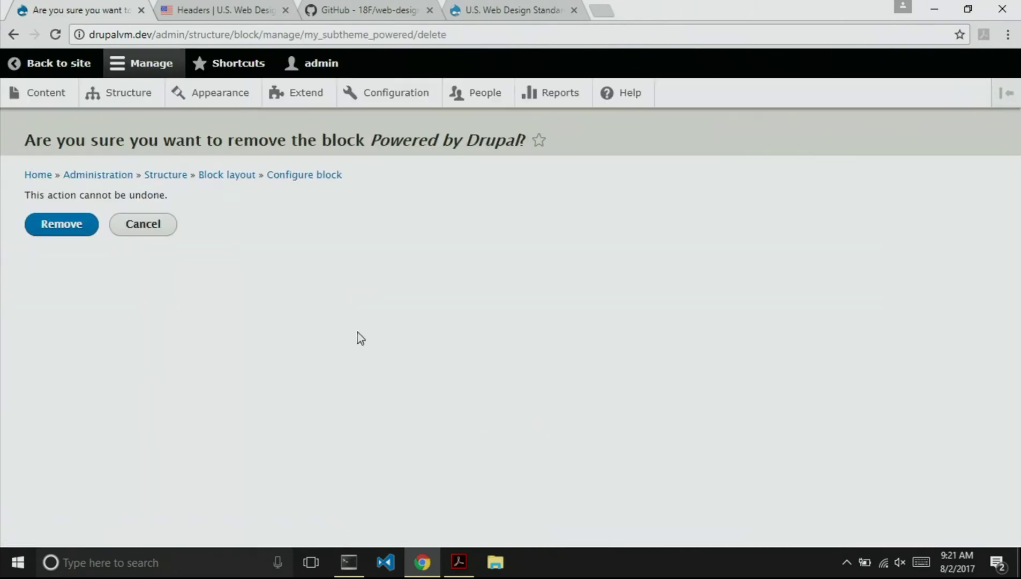
click(85, 234)
scroll(290, 354, down, 5)
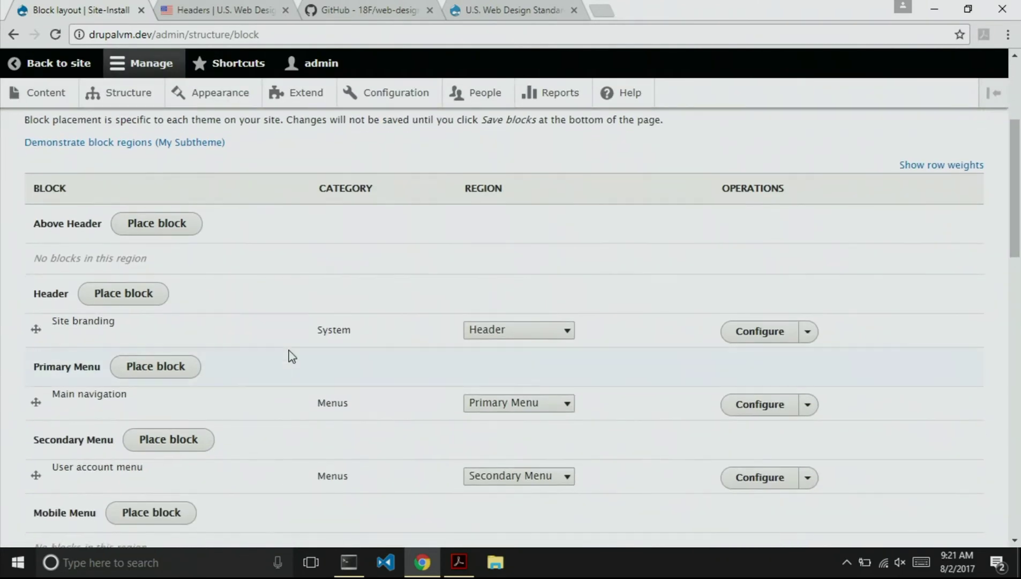
scroll(292, 356, down, 2)
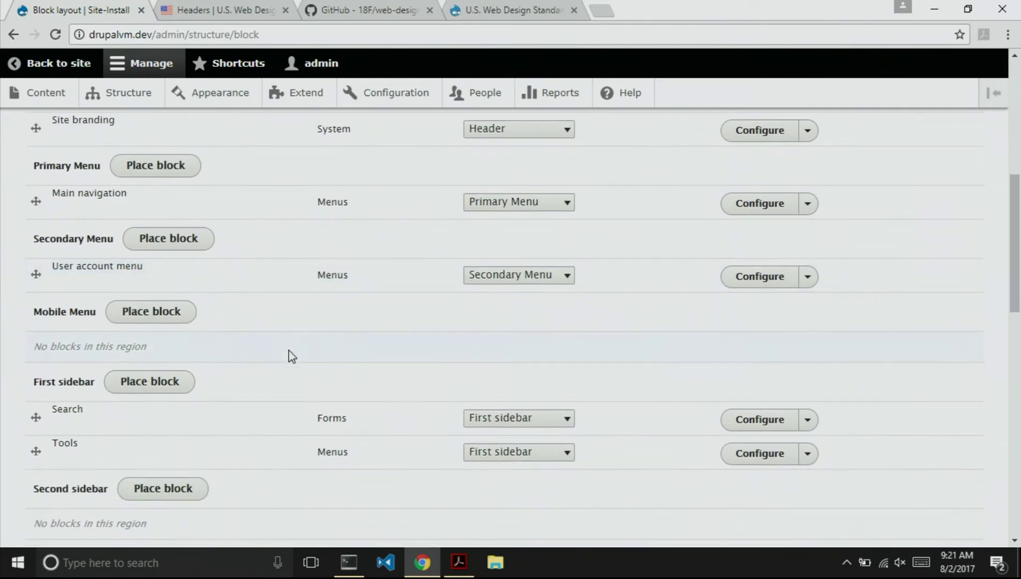
scroll(292, 356, up, 1)
scroll(236, 406, up, 4)
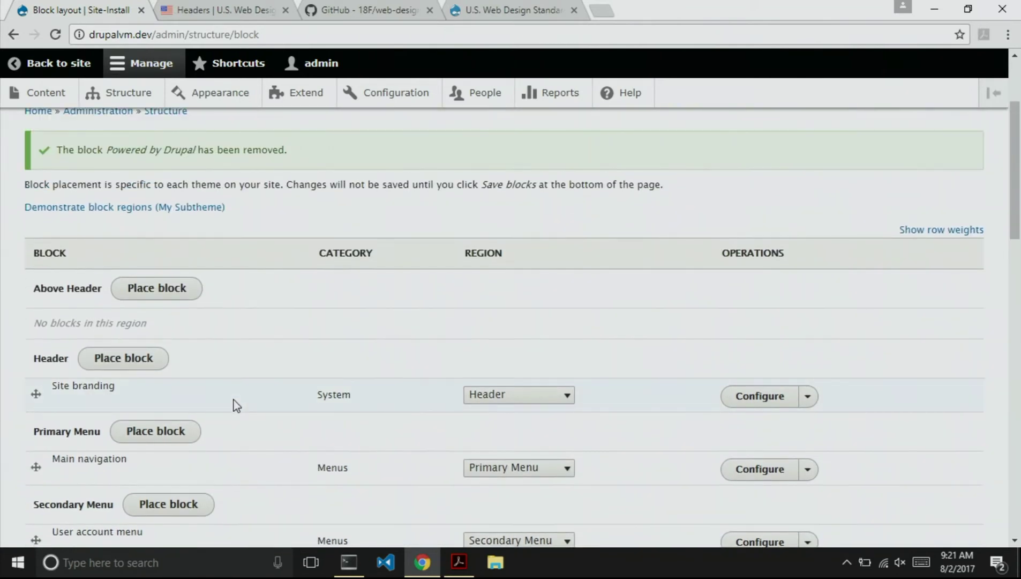
scroll(236, 406, down, 1)
scroll(236, 405, down, 1)
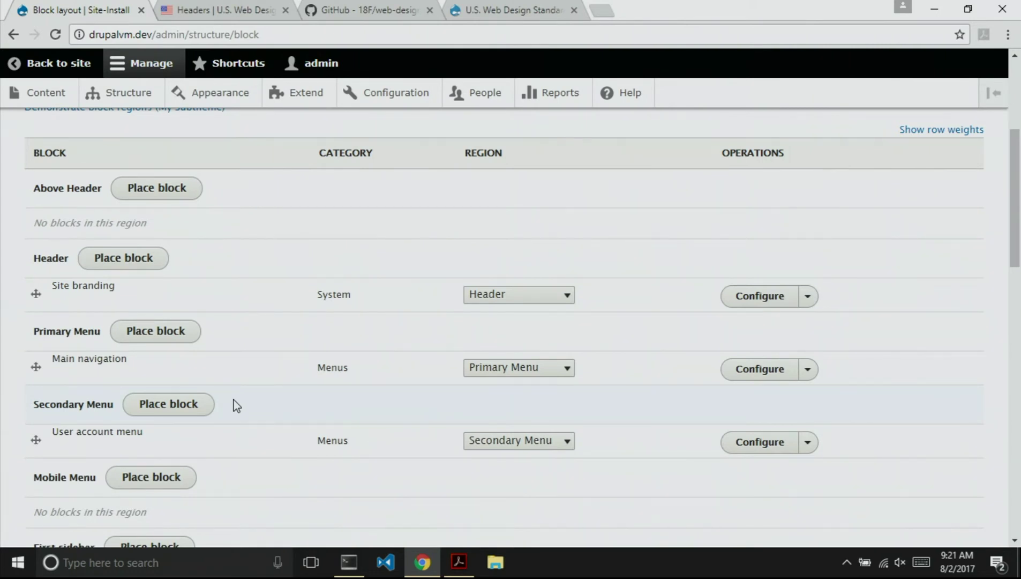
Review the region list, save the blocks, and head back to the Site-Install front page.
scroll(235, 406, down, 3)
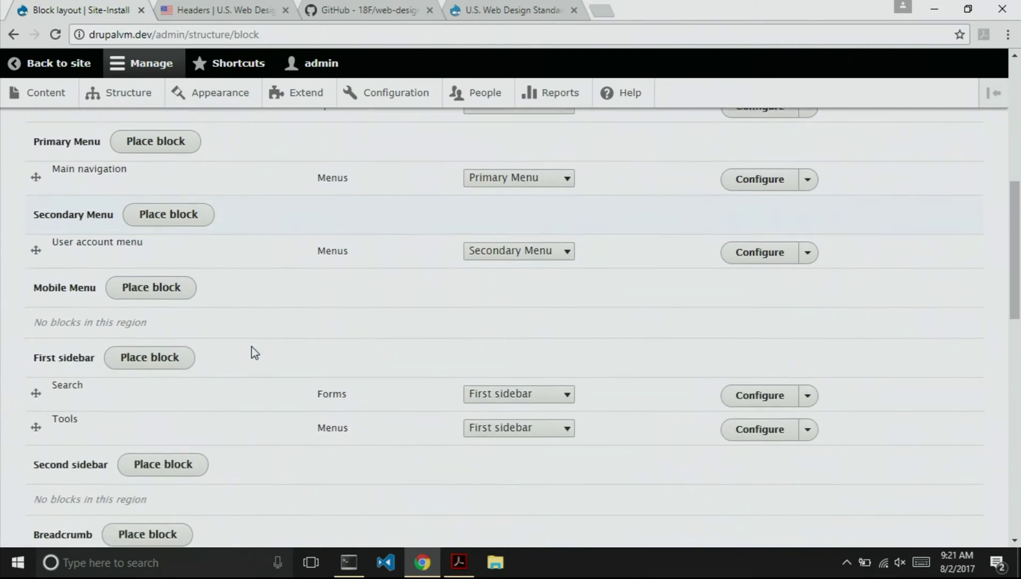
scroll(252, 347, up, 1)
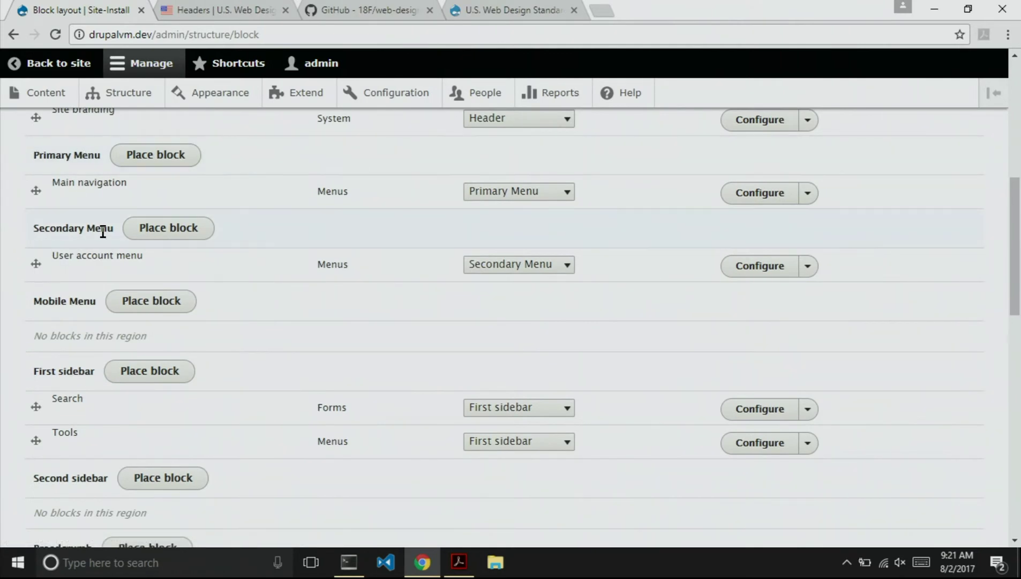
scroll(288, 387, down, 2)
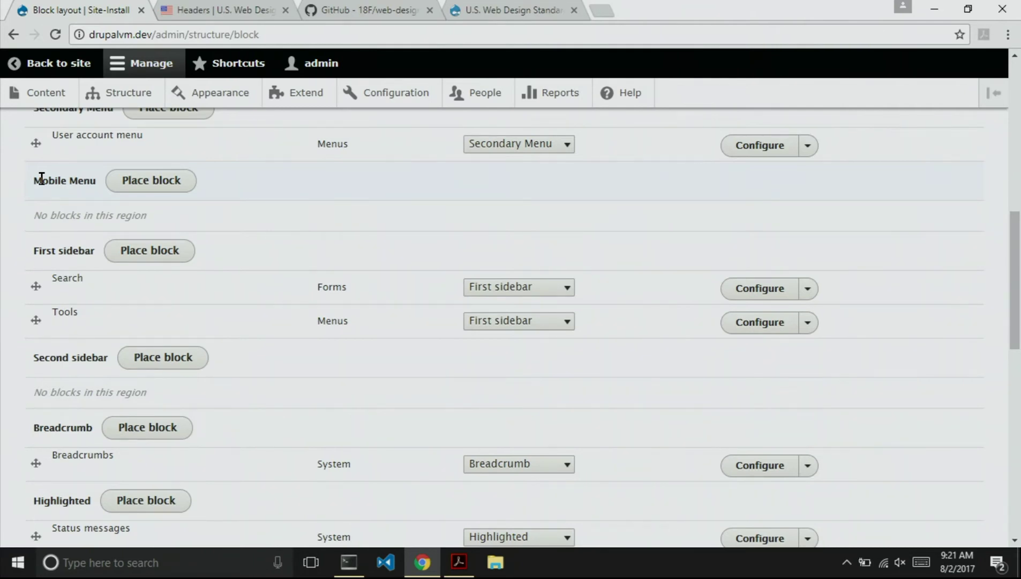
scroll(217, 276, down, 2)
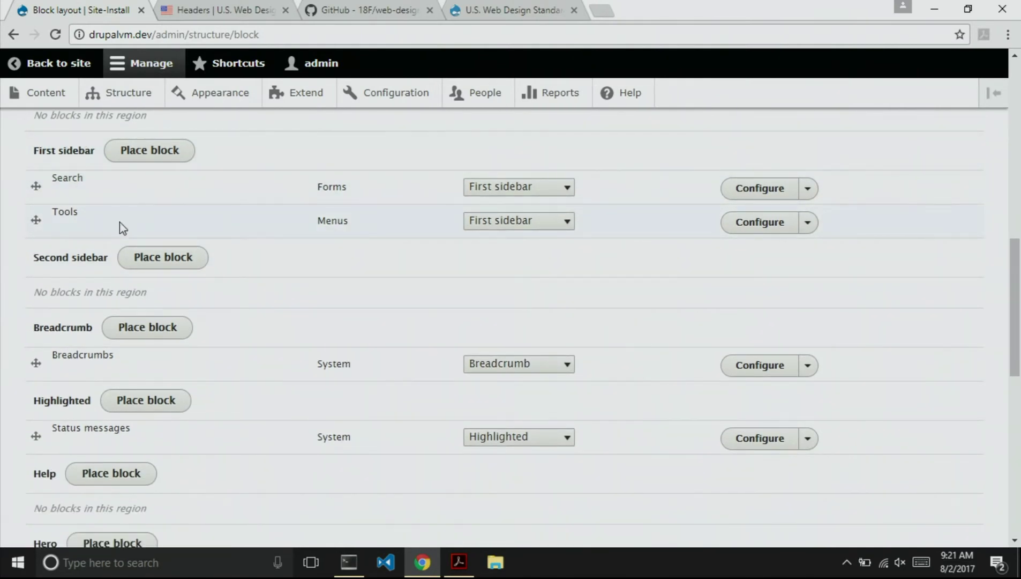
scroll(404, 305, down, 6)
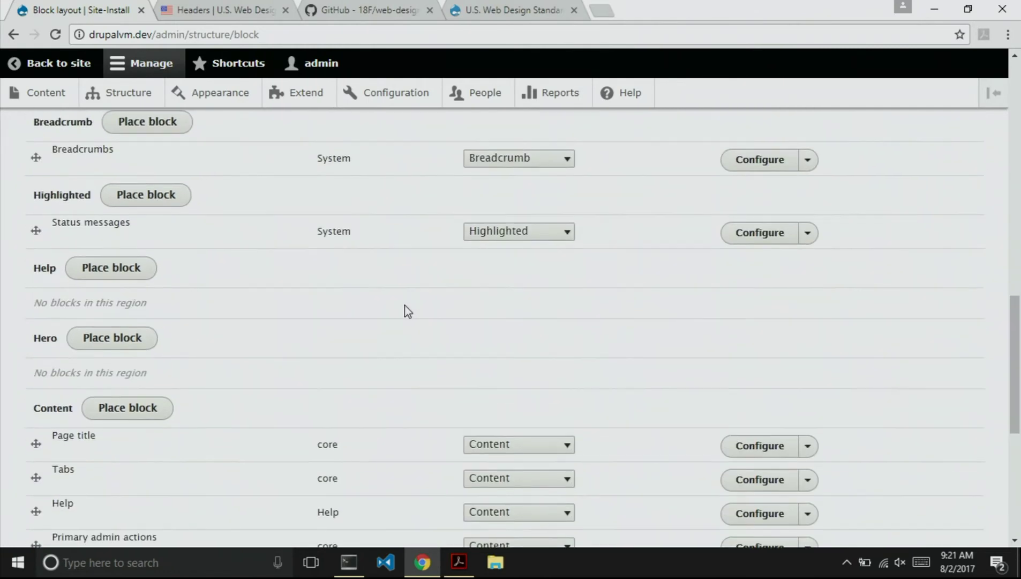
scroll(405, 305, down, 5)
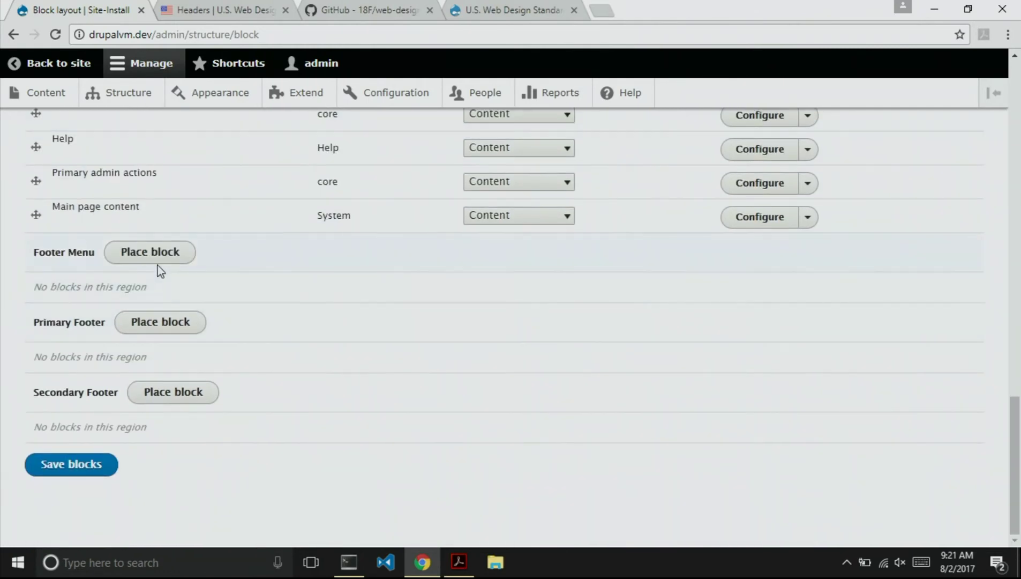
scroll(255, 346, up, 6)
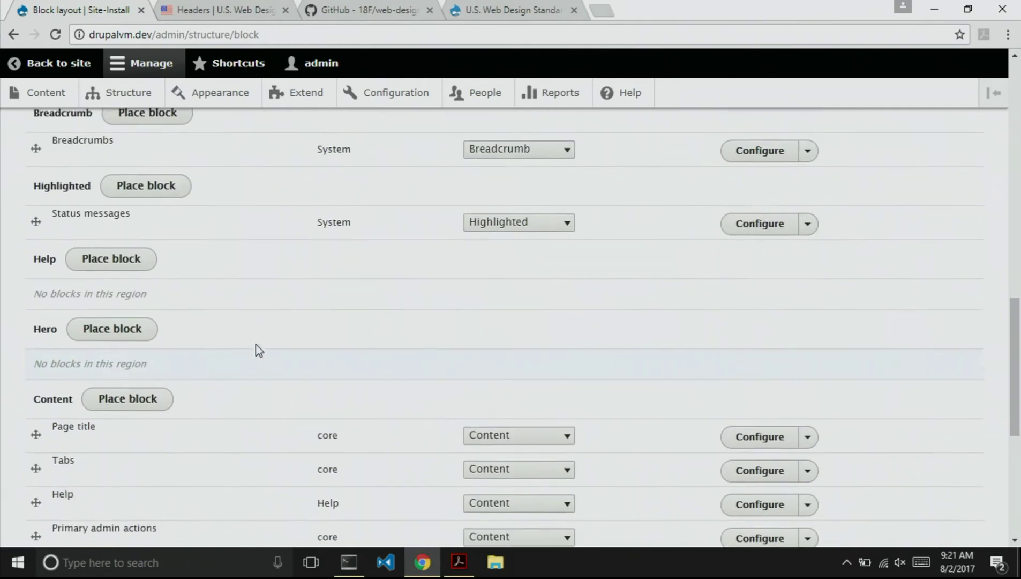
scroll(255, 345, down, 6)
click(62, 475)
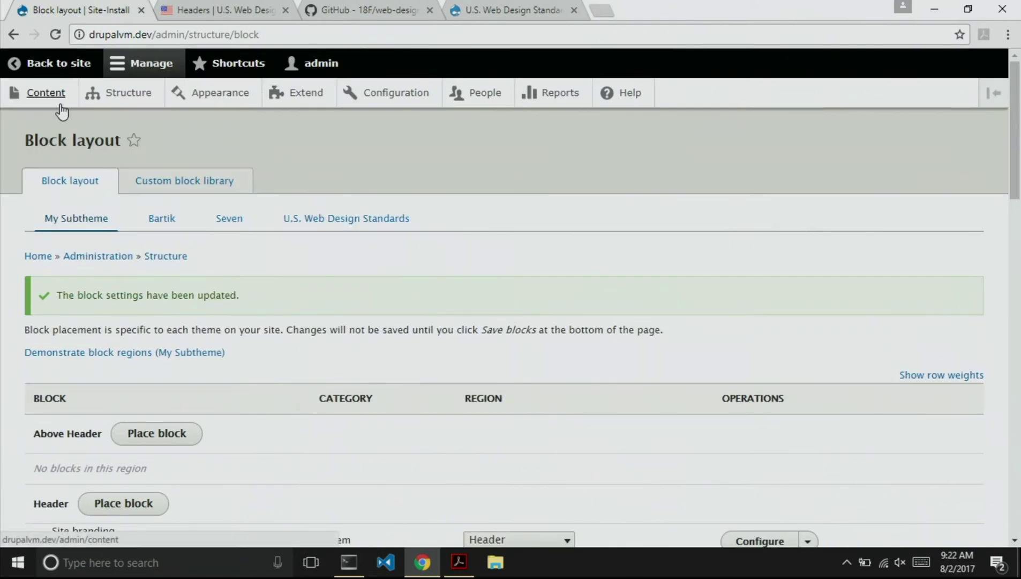
click(34, 64)
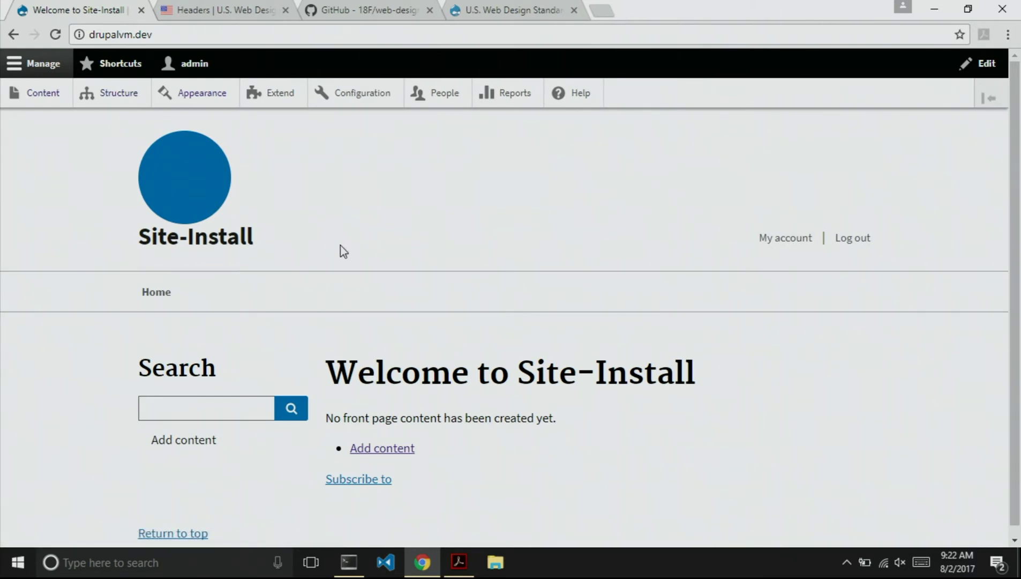
Open the My Subtheme theme settings from the Appearance page.
click(198, 94)
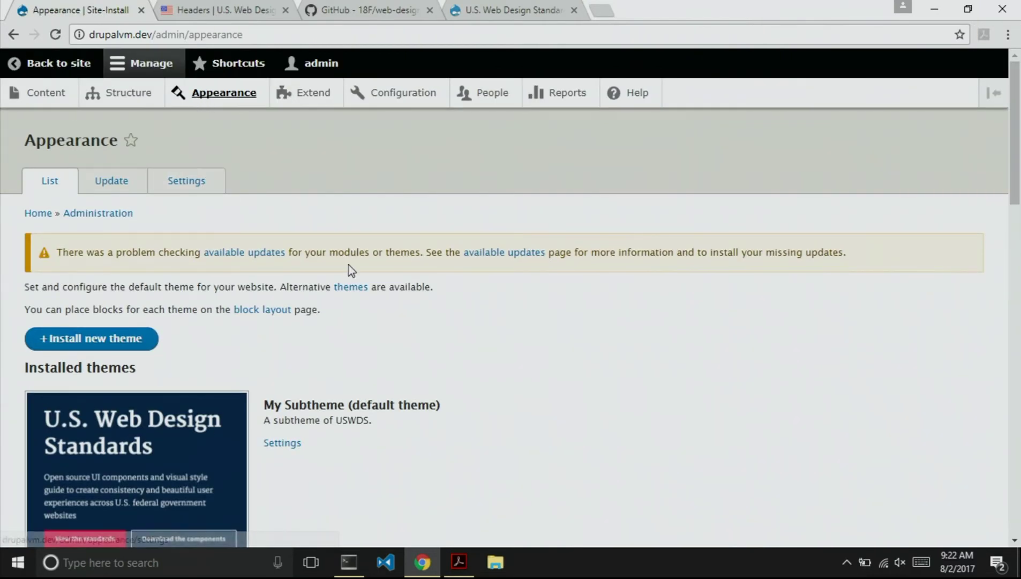
scroll(348, 269, down, 2)
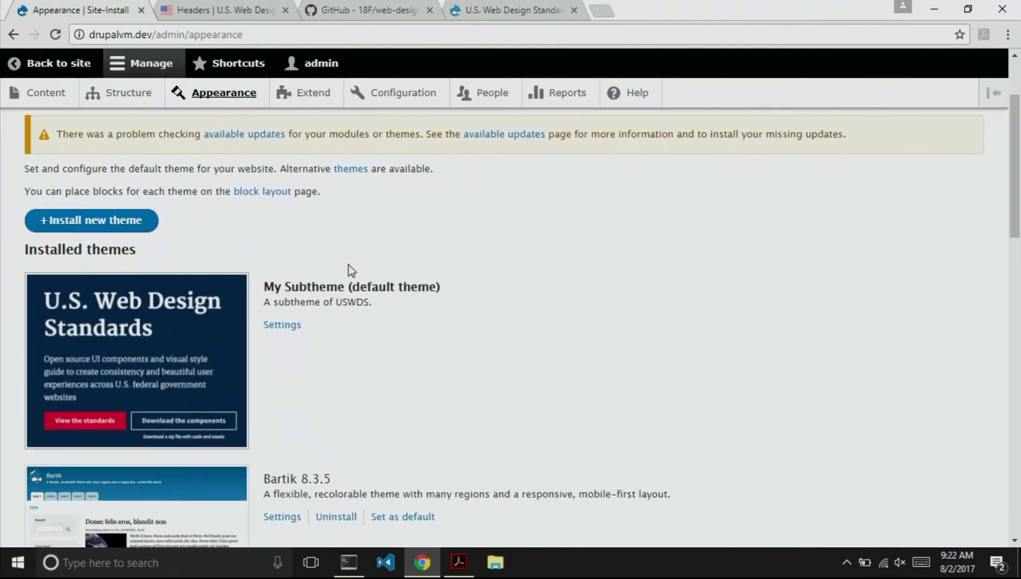
click(283, 323)
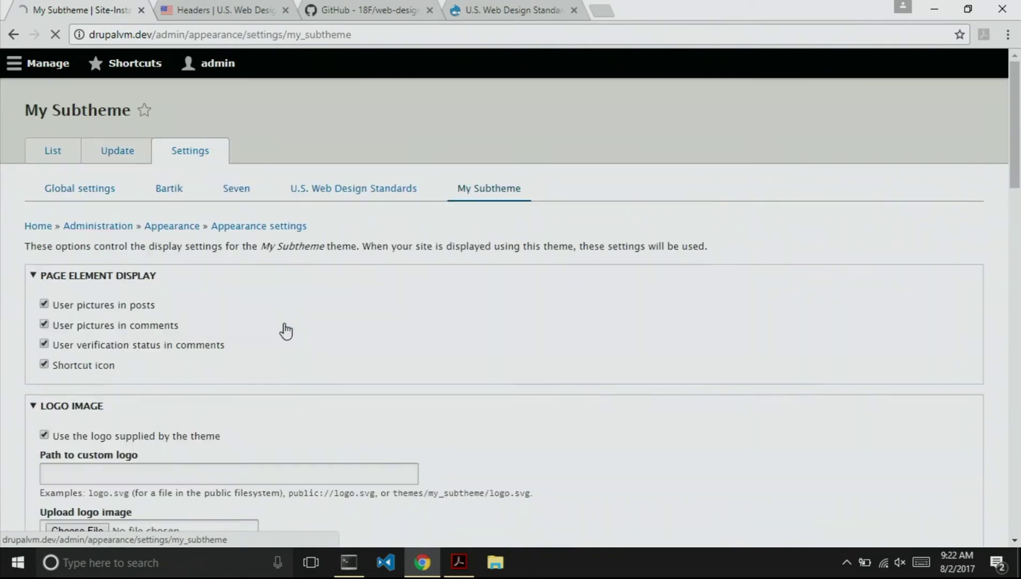
scroll(399, 335, down, 5)
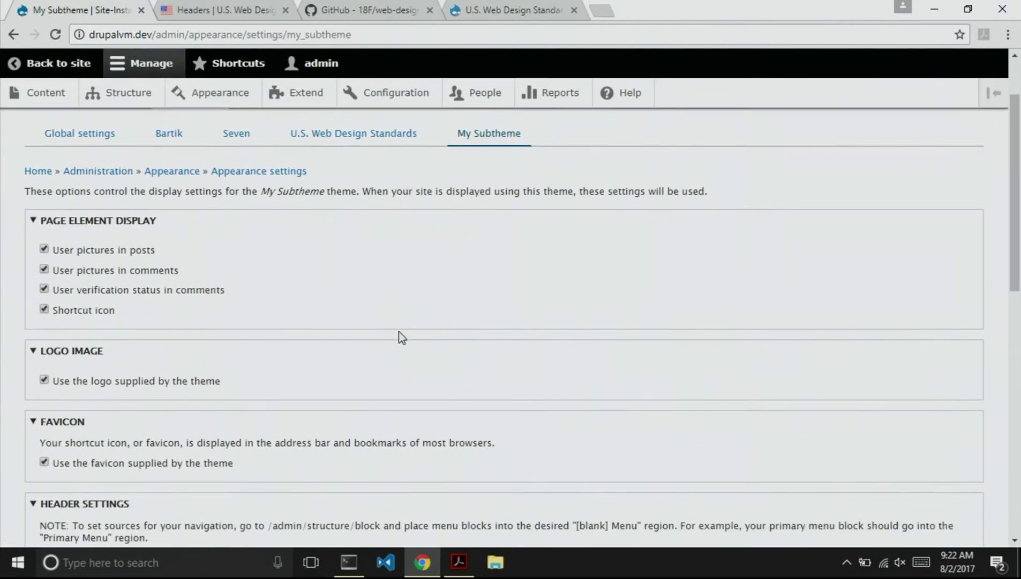
scroll(399, 337, down, 2)
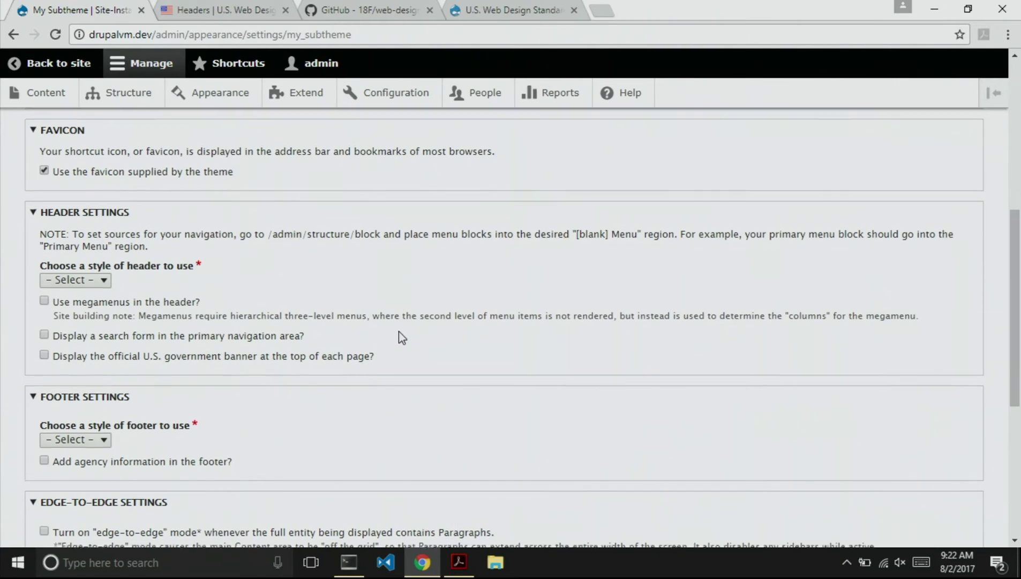
scroll(399, 338, down, 1)
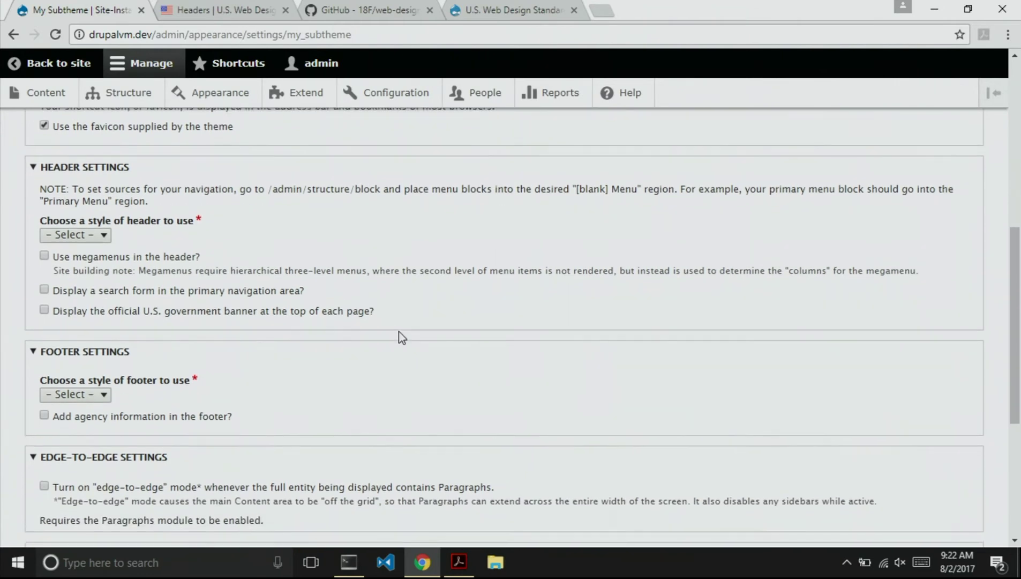
Compare the available header styles against the USWDS Headers reference page.
click(85, 236)
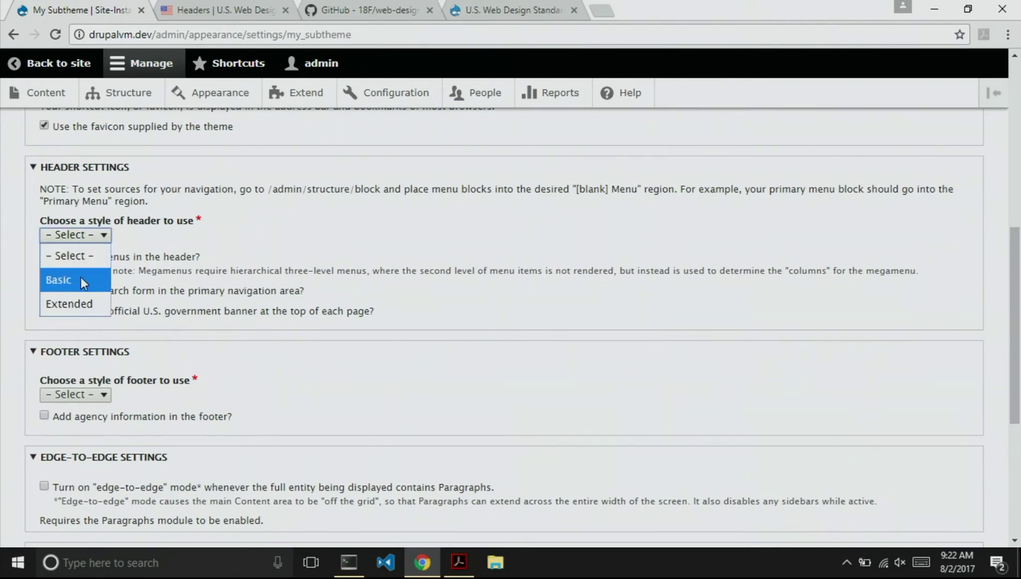
click(88, 236)
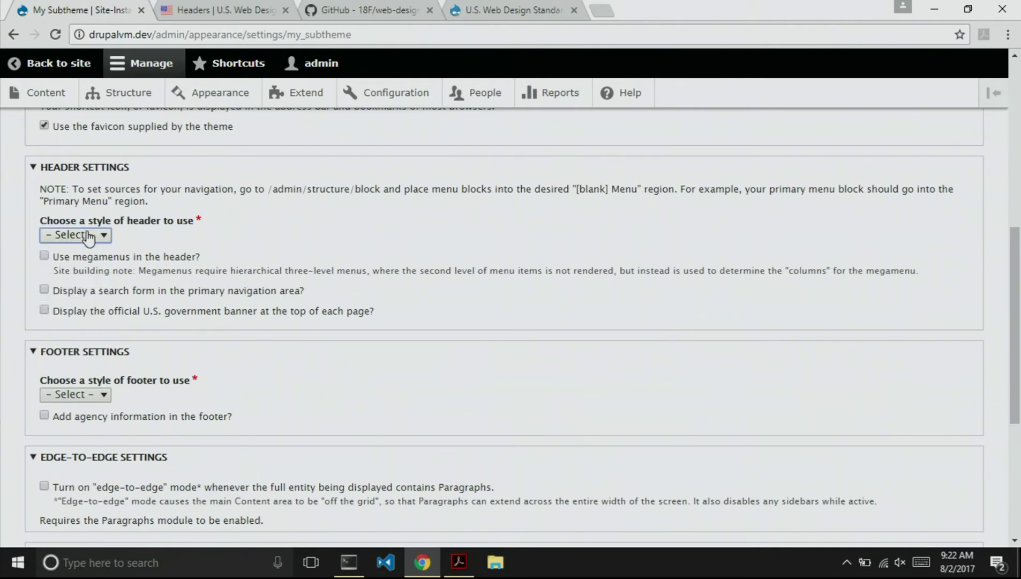
key(alt+Tab)
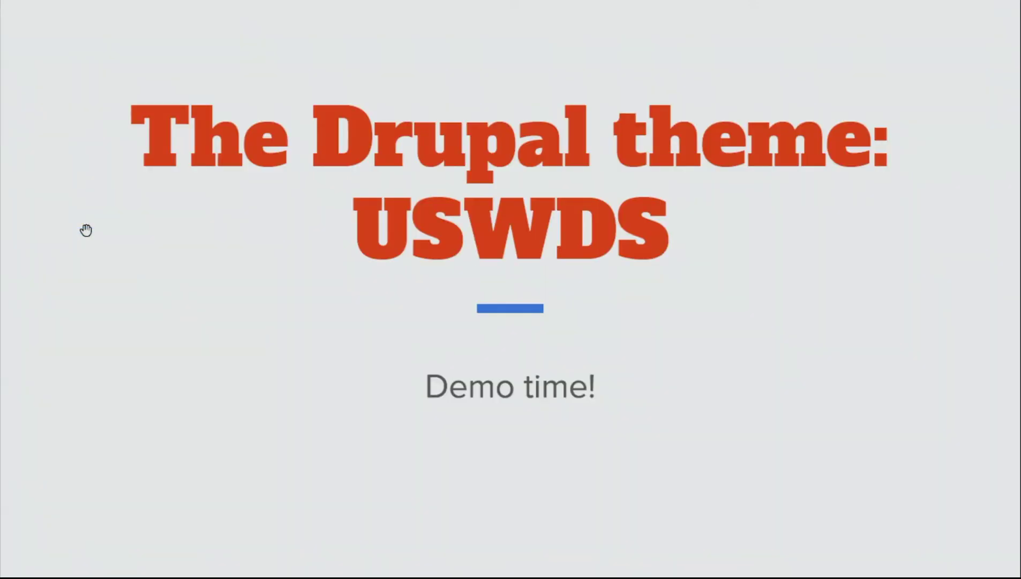
key(alt+Tab)
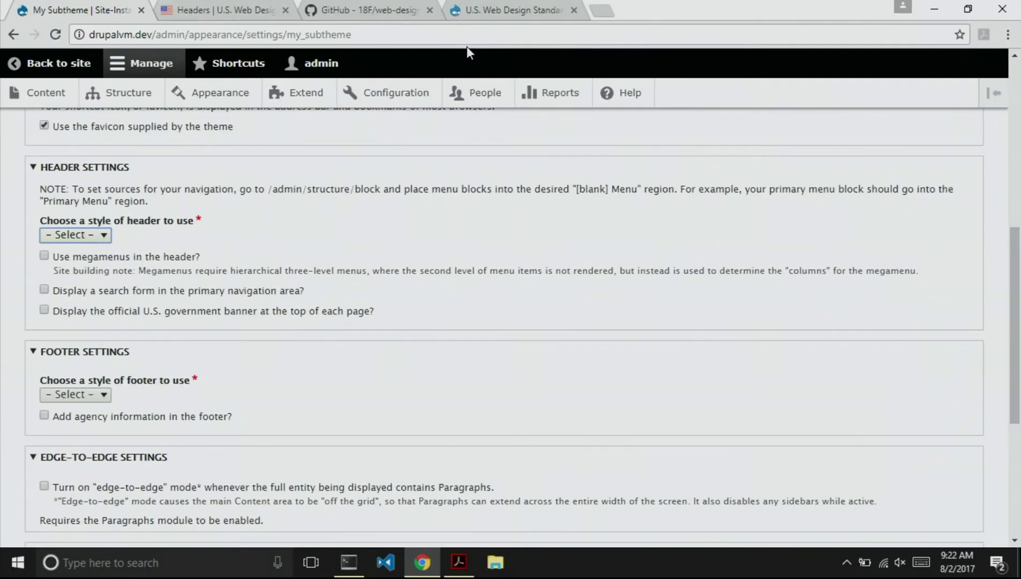
click(201, 14)
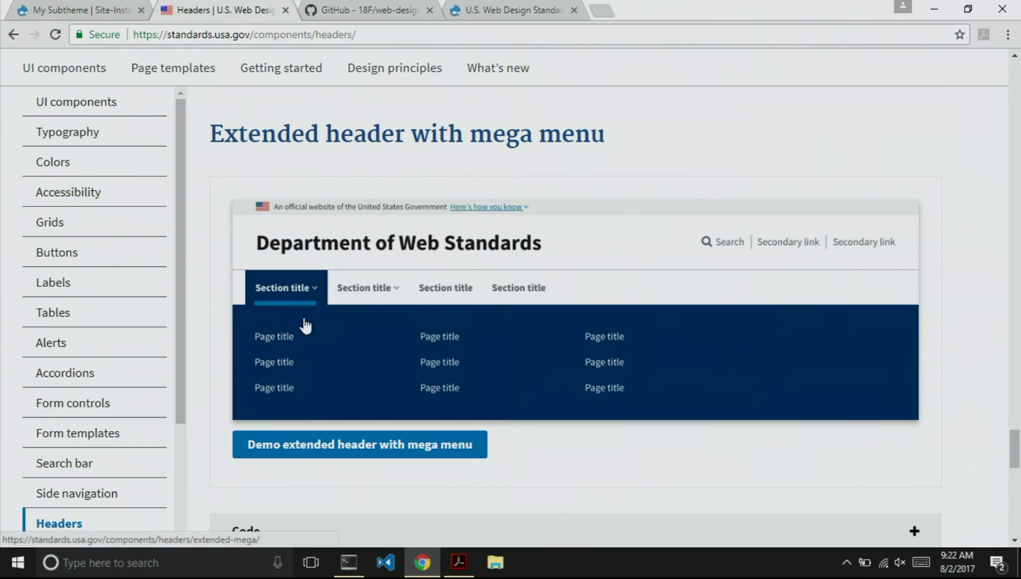
scroll(259, 223, up, 2)
scroll(235, 262, up, 10)
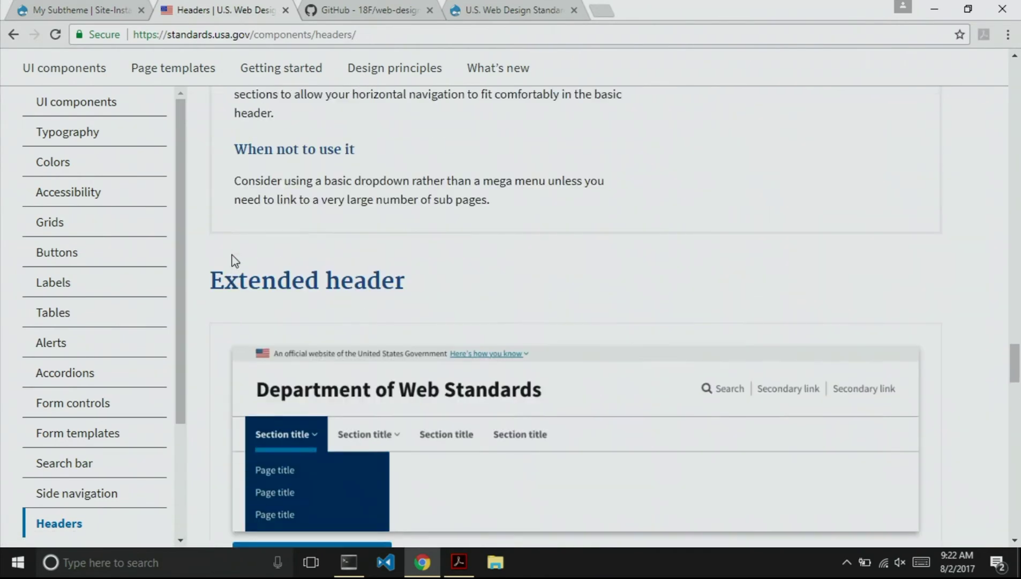
scroll(236, 267, down, 5)
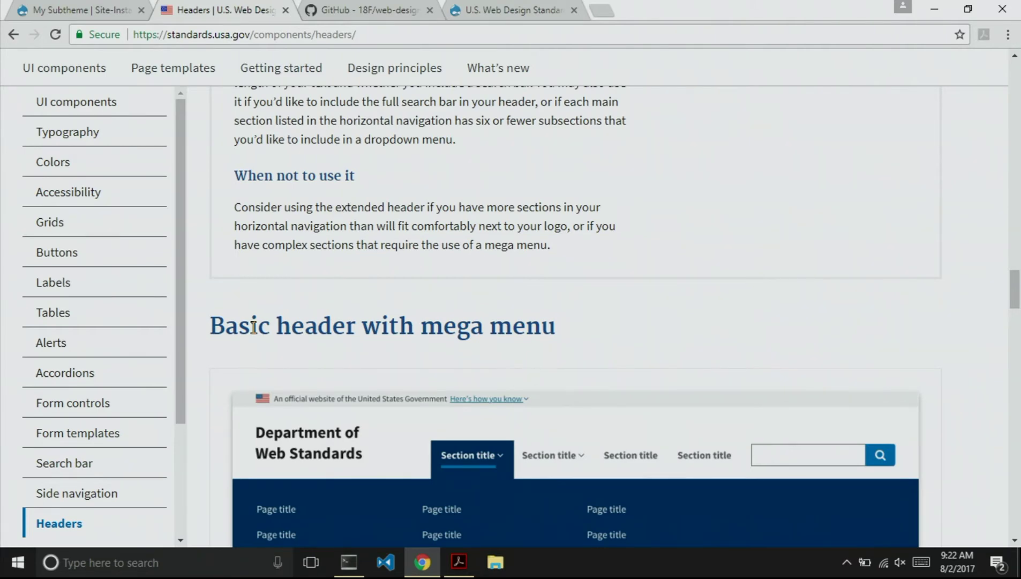
key(ctrl+shift+Tab)
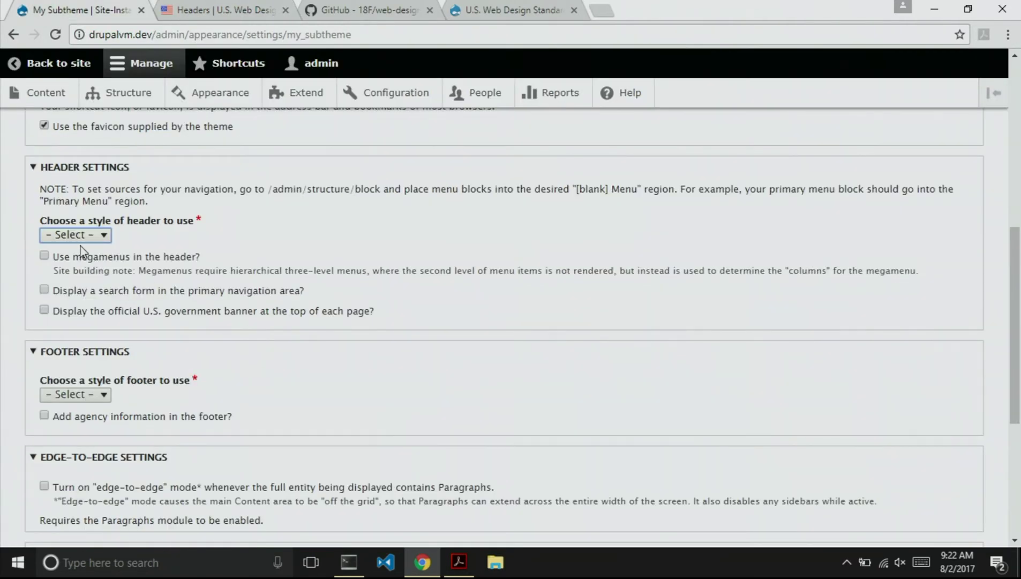
Choose the Extended header style and enable 'Display the official U.S. government banner'.
click(75, 236)
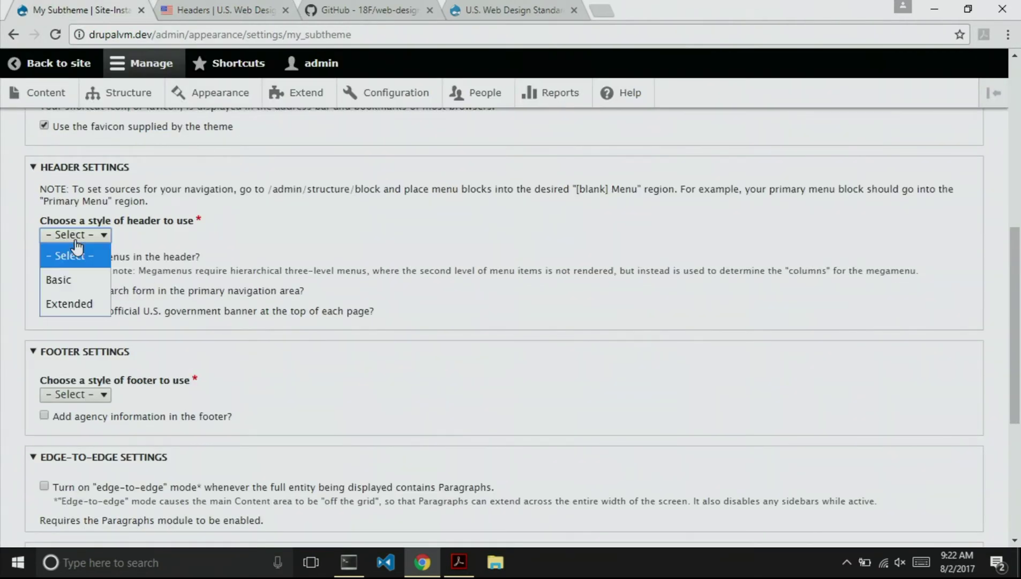
click(72, 299)
scroll(278, 337, down, 1)
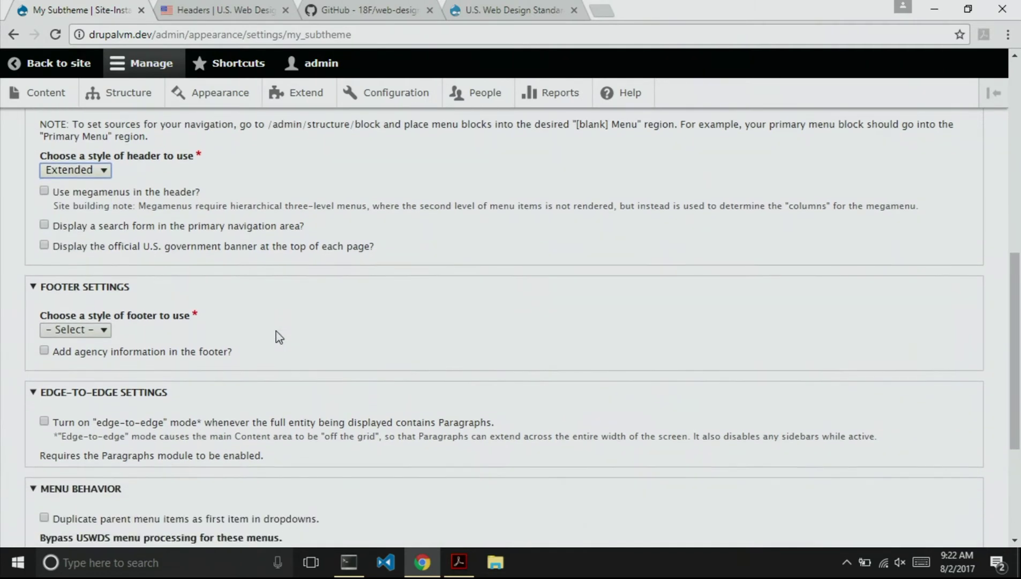
click(44, 246)
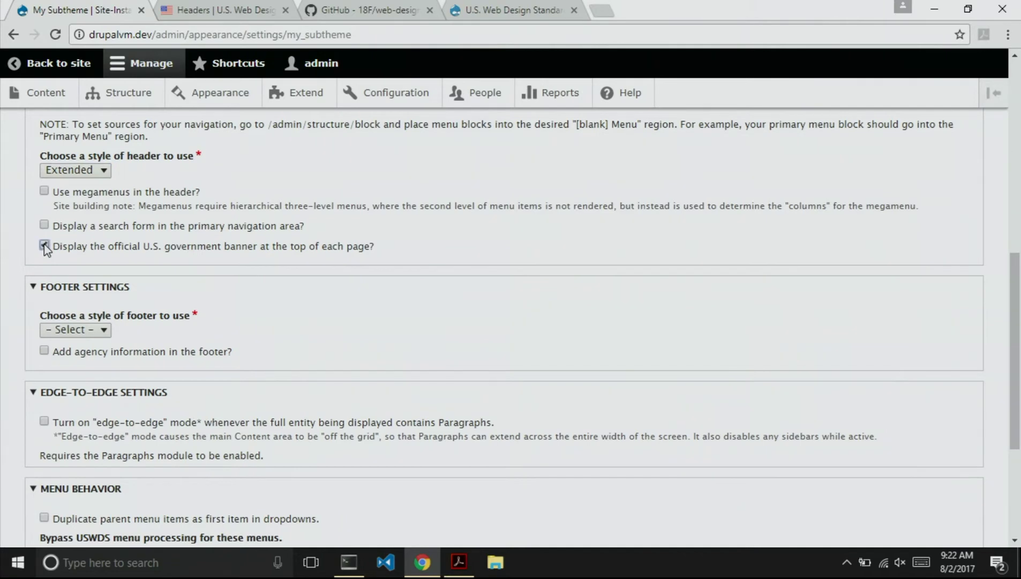
Review the government banner's expandable explanation on the USWDS reference page.
key(ctrl+Tab)
scroll(325, 337, up, 15)
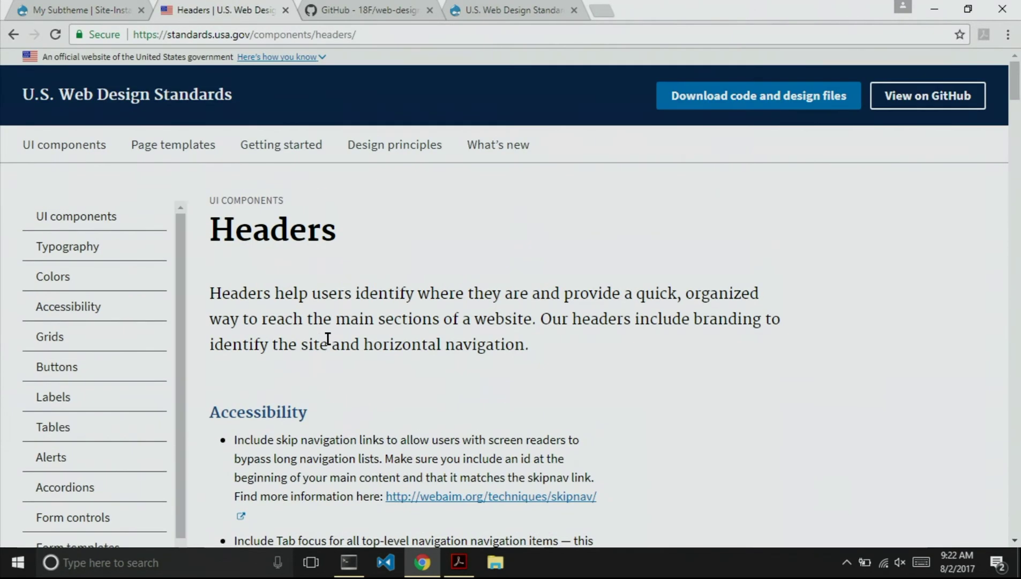
click(250, 59)
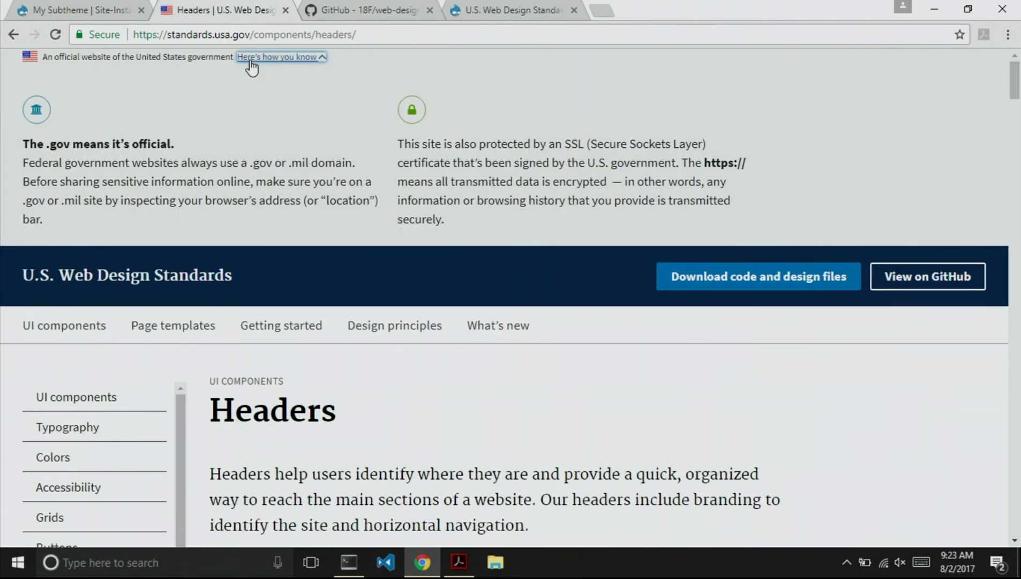
click(250, 59)
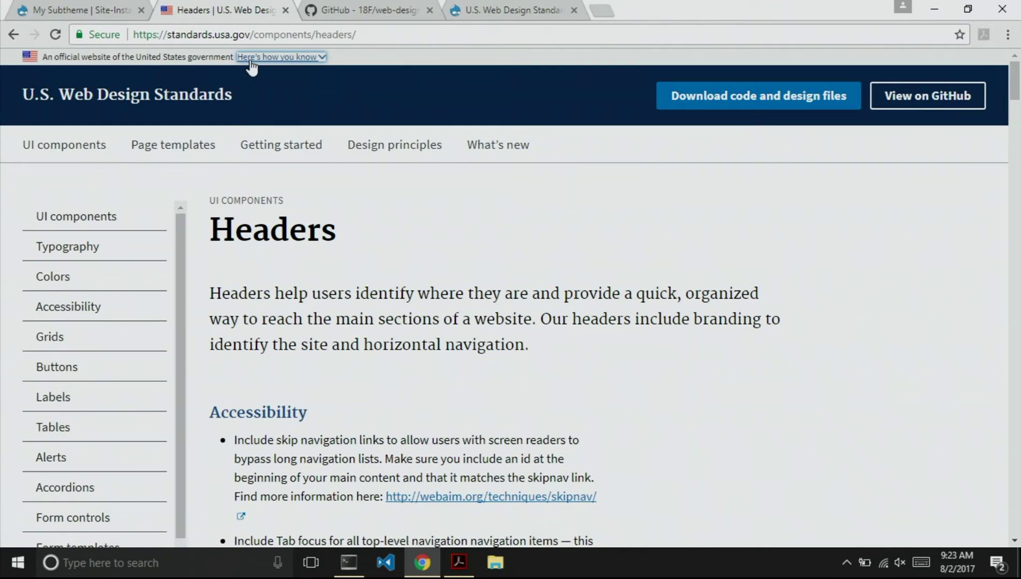
click(252, 59)
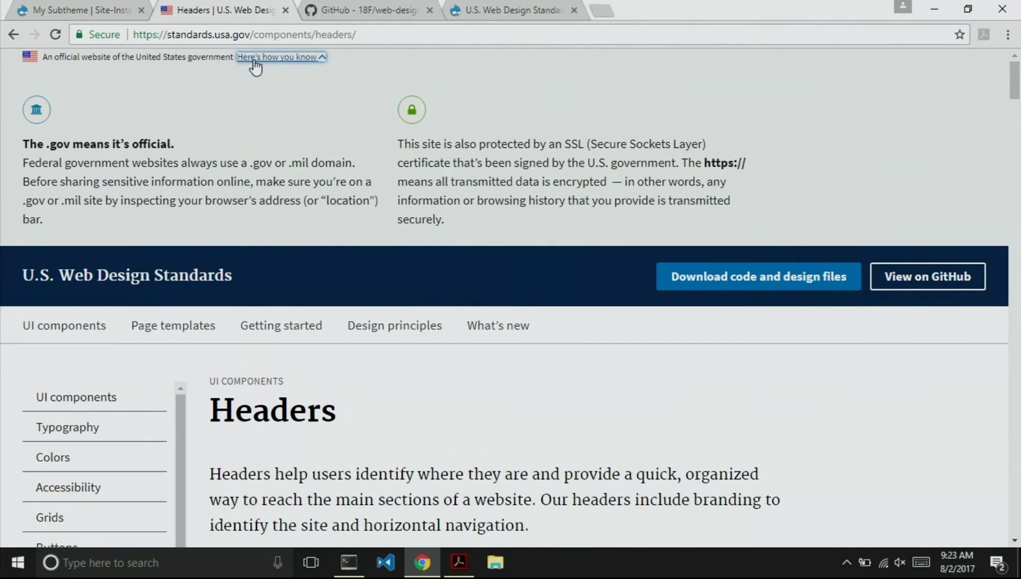
click(255, 59)
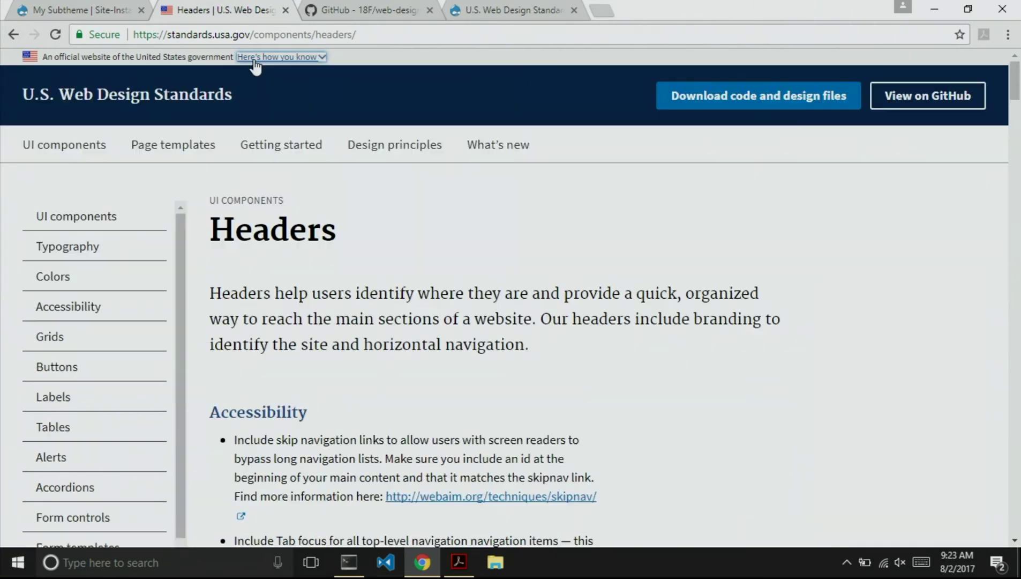
key(ctrl+shift+Tab)
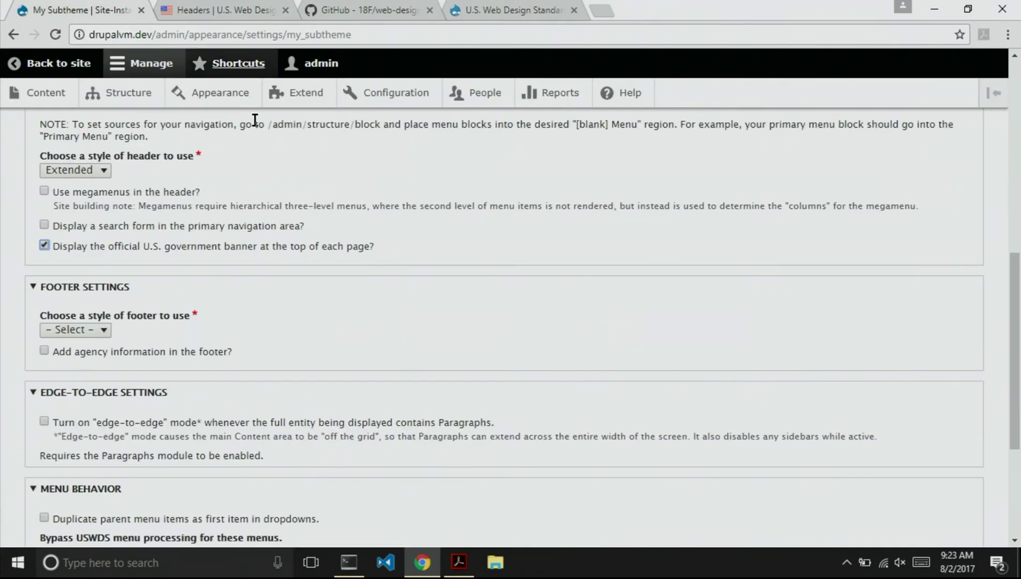
Browse the USWDS Footers reference page to compare footer styles.
scroll(341, 336, down, 2)
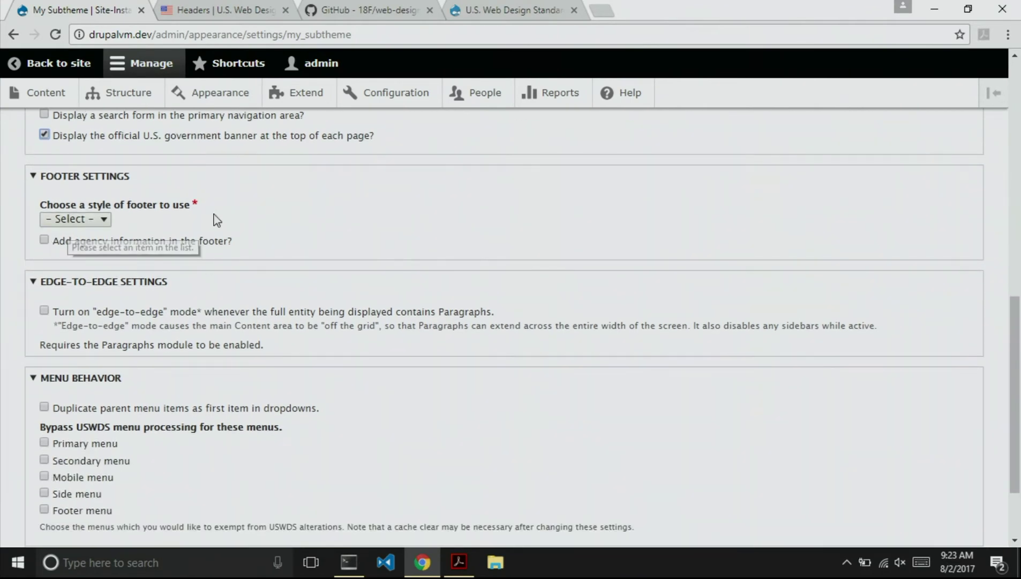
key(ctrl+Tab)
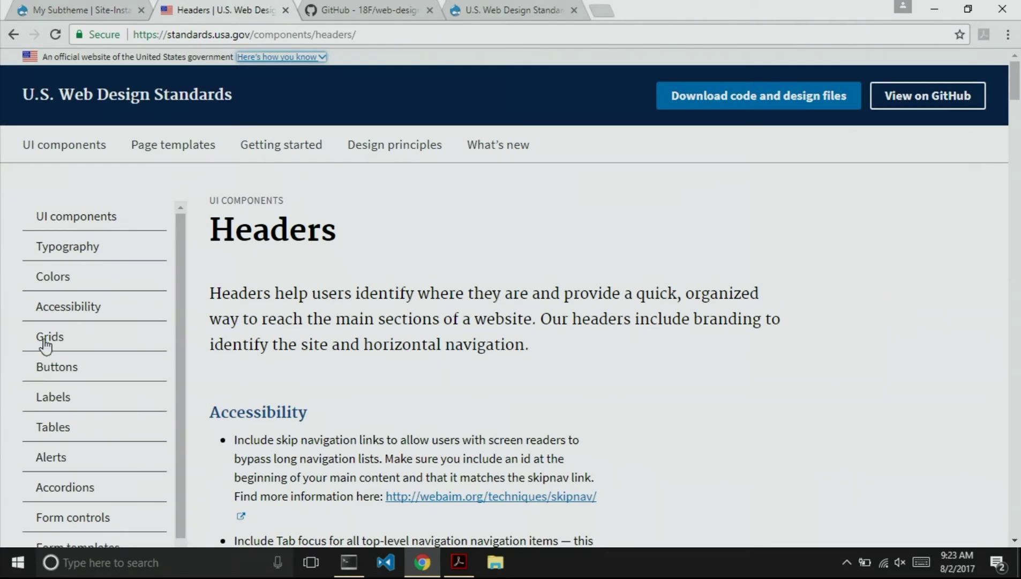
scroll(73, 369, down, 10)
scroll(64, 386, down, 4)
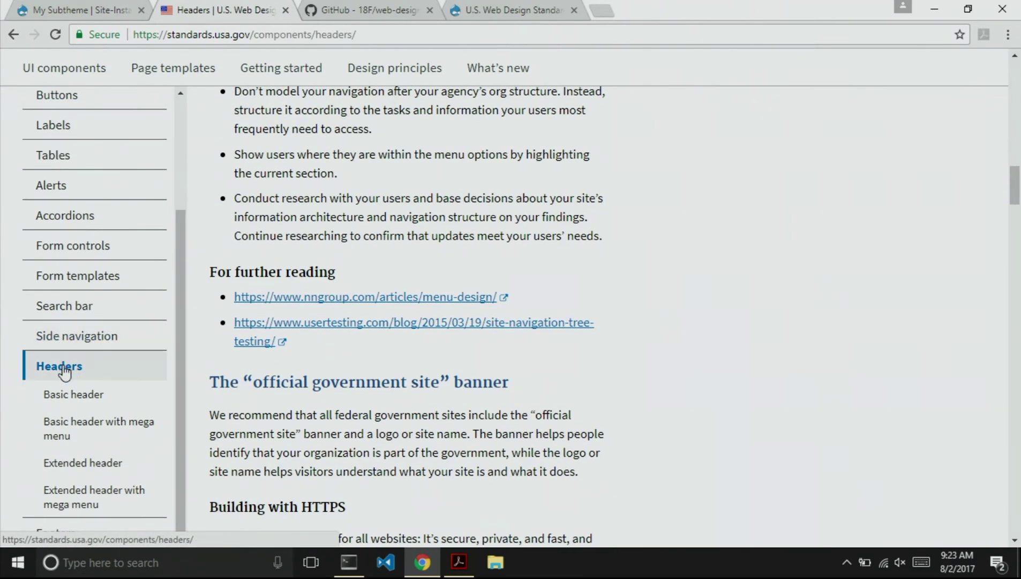
scroll(69, 471, down, 2)
click(69, 530)
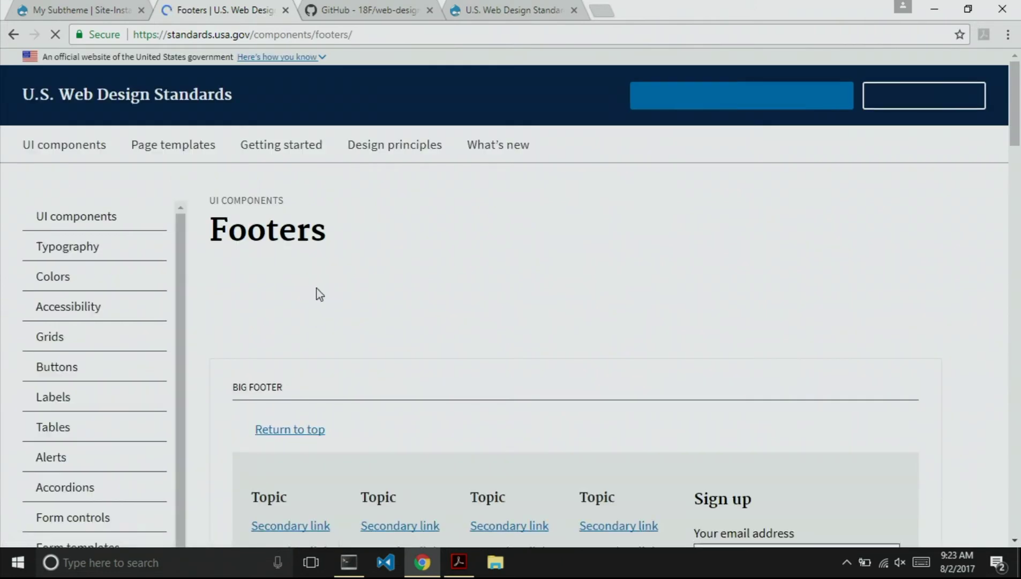
scroll(329, 316, down, 2)
scroll(329, 315, down, 3)
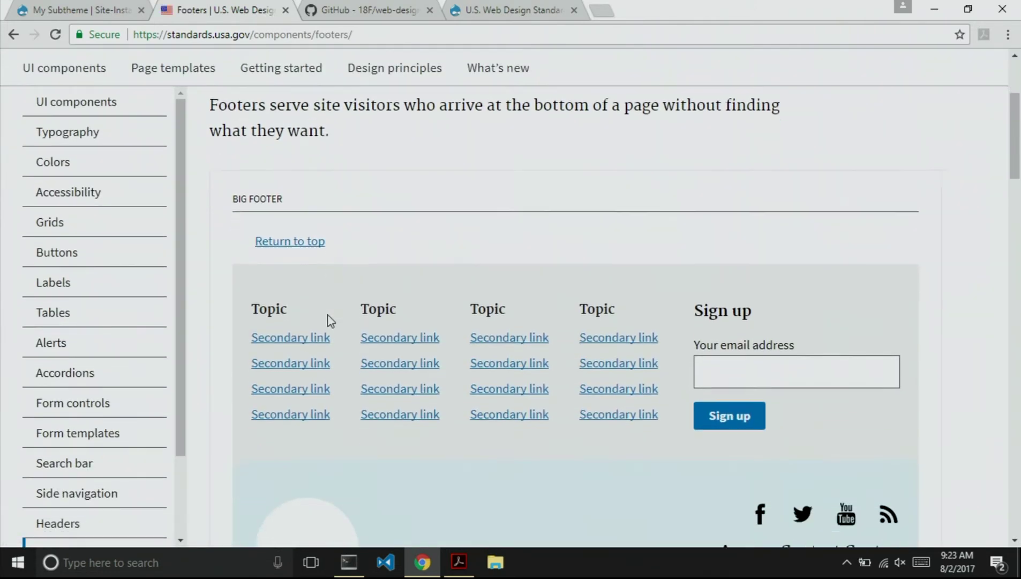
scroll(246, 223, down, 10)
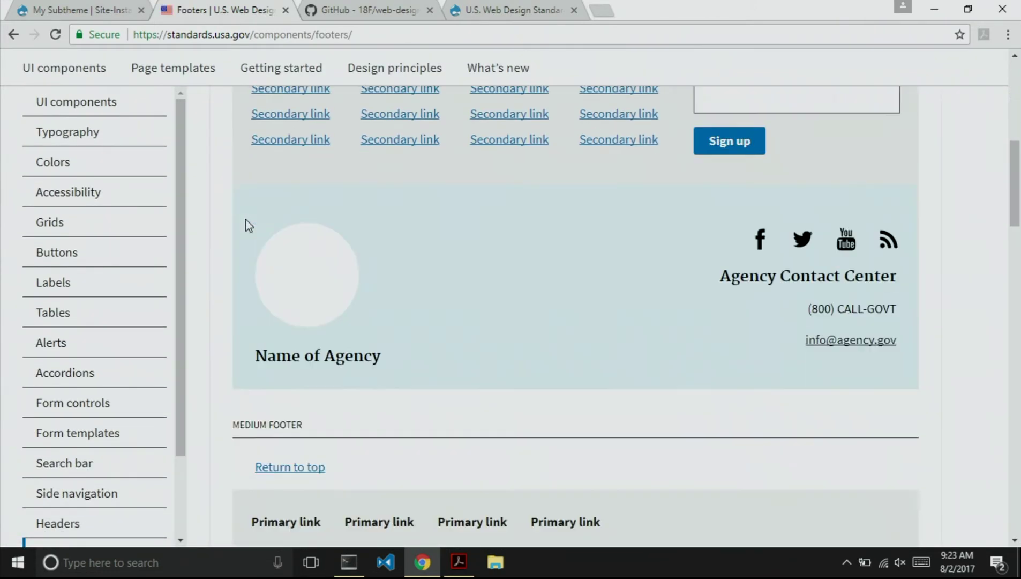
scroll(246, 204, up, 1)
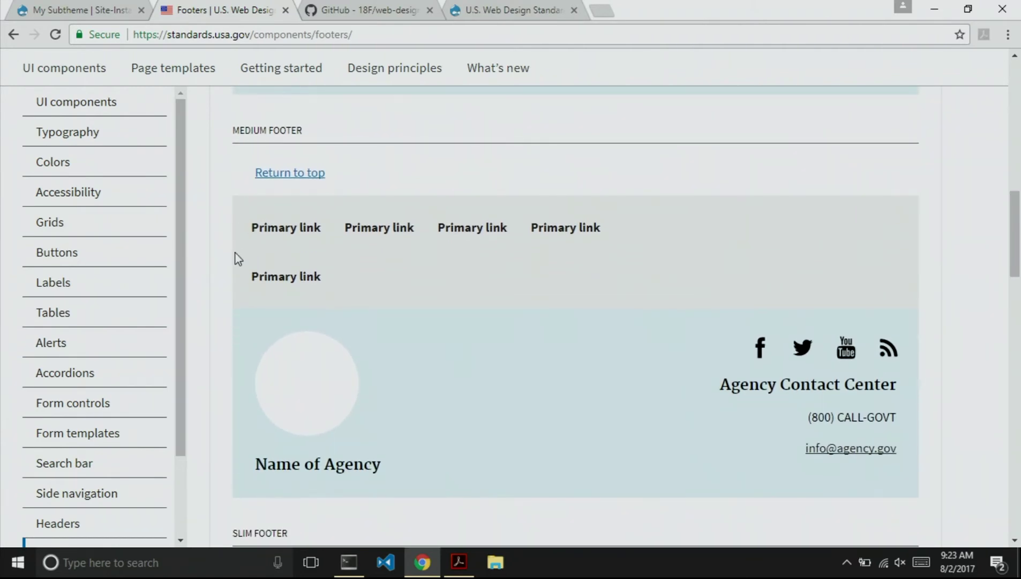
scroll(235, 257, down, 3)
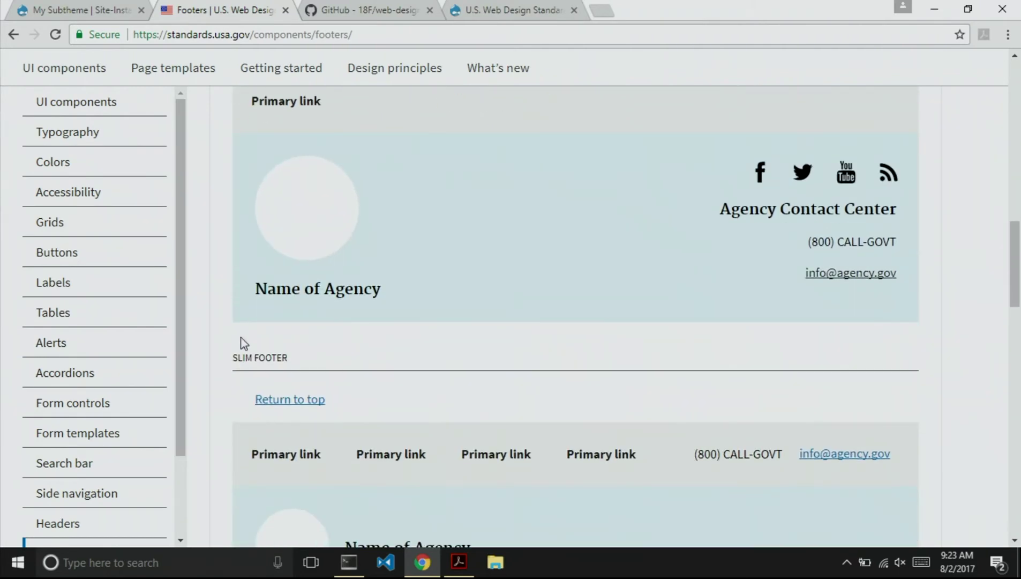
Select the Slim footer style and save the subtheme configuration.
key(ctrl+shift+Tab)
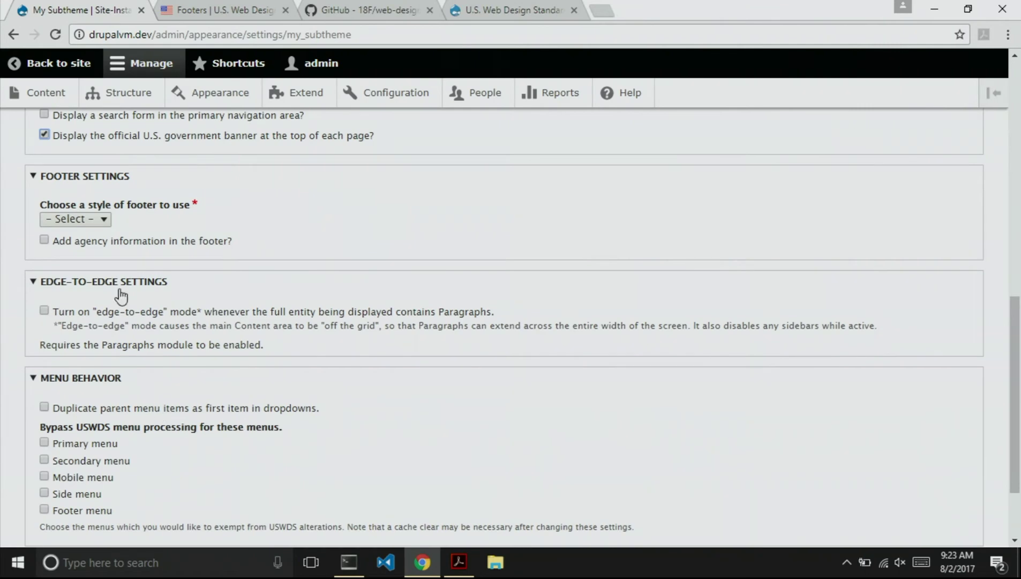
click(80, 220)
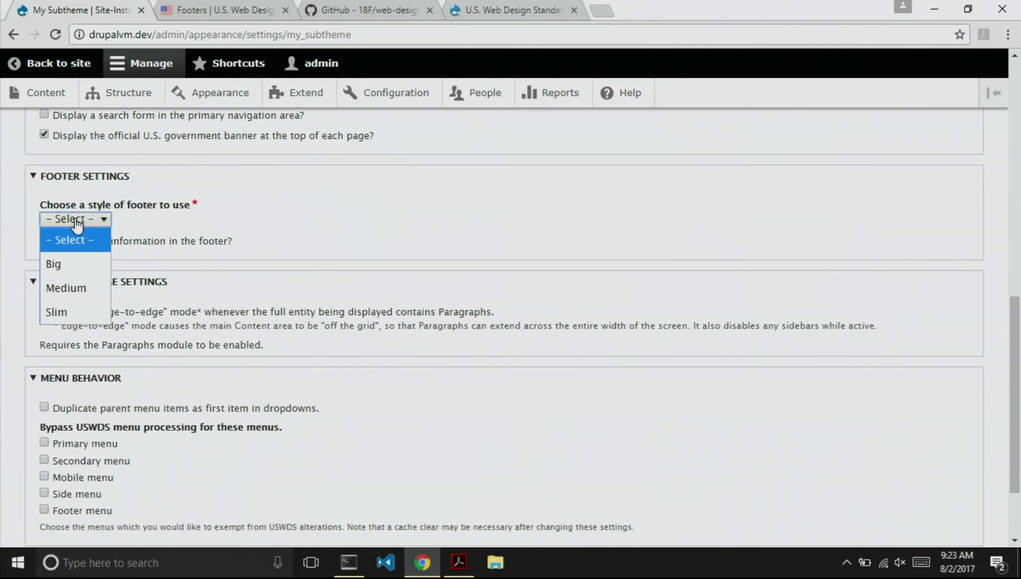
click(73, 307)
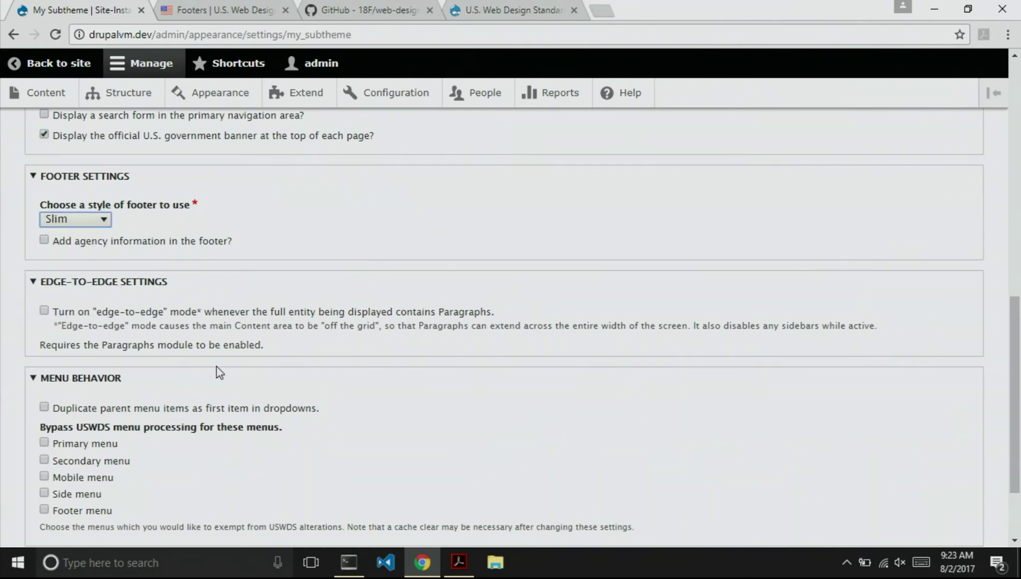
scroll(180, 410, down, 2)
click(103, 463)
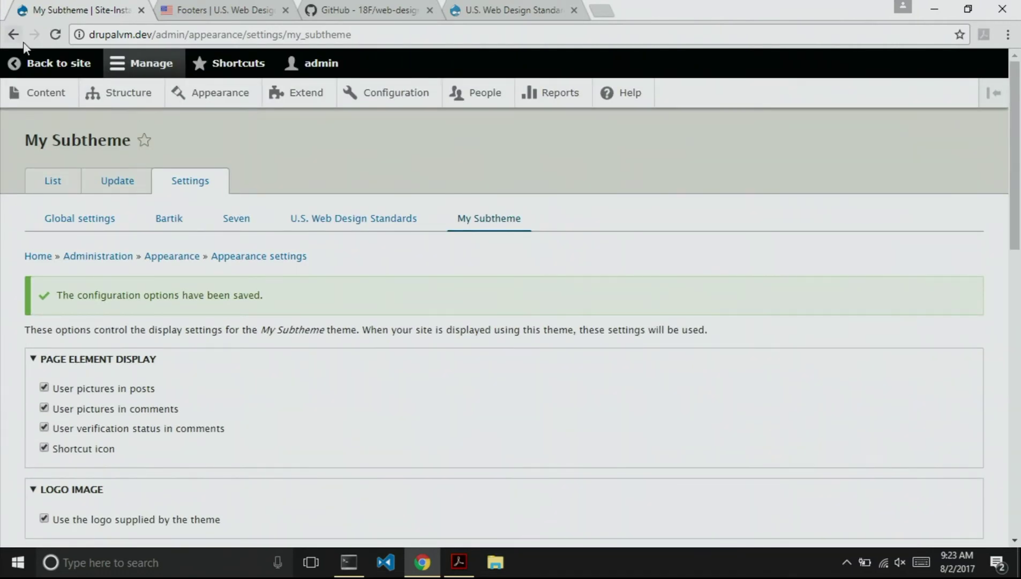
Return to the front page and rebuild the cache with drush cr.
click(44, 62)
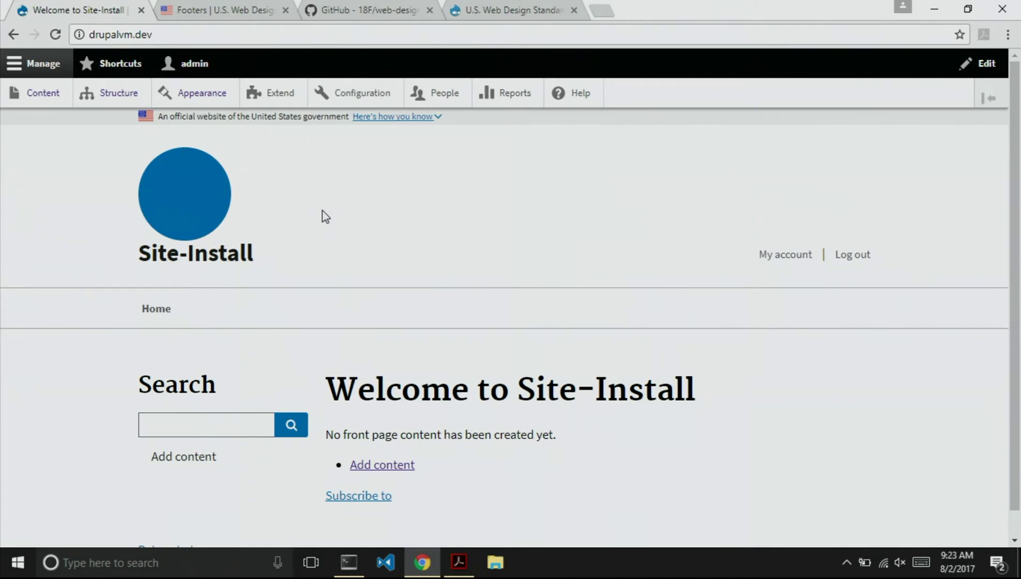
key(alt+Tab)
key(Up)
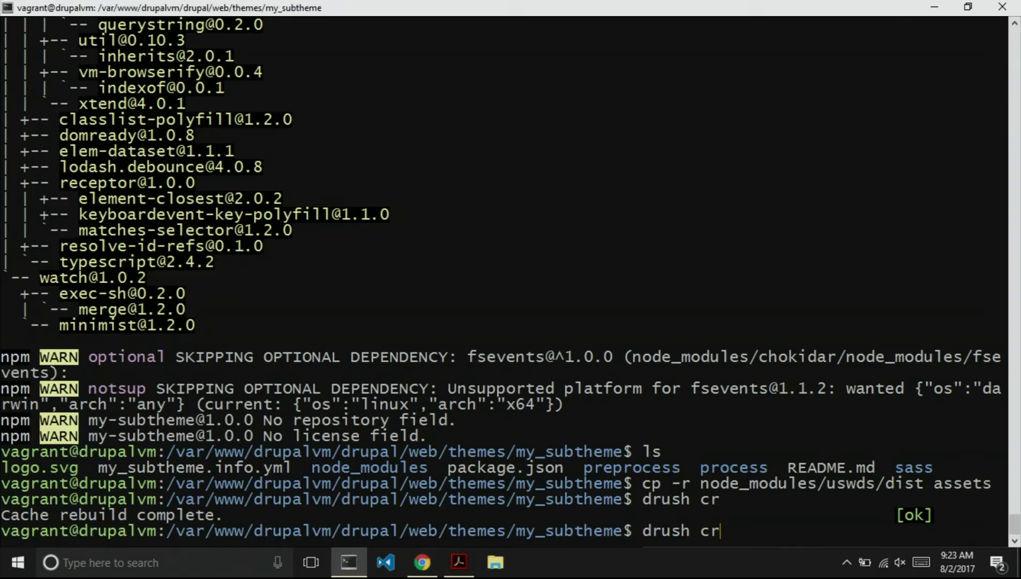
key(Return)
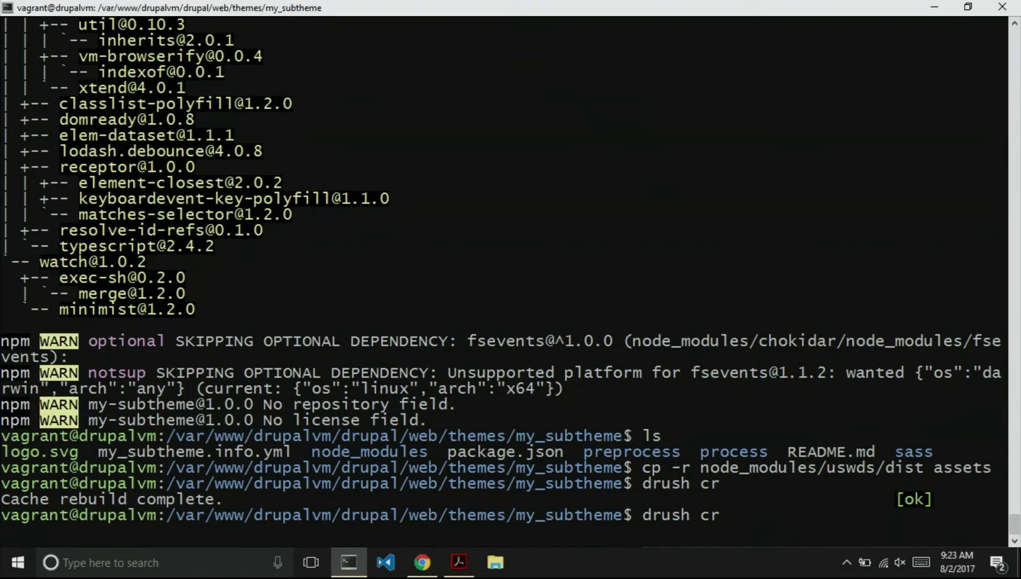
Reload the front page and toggle the banner's 'Here's how you know' explanation.
key(alt+Tab)
key(F5)
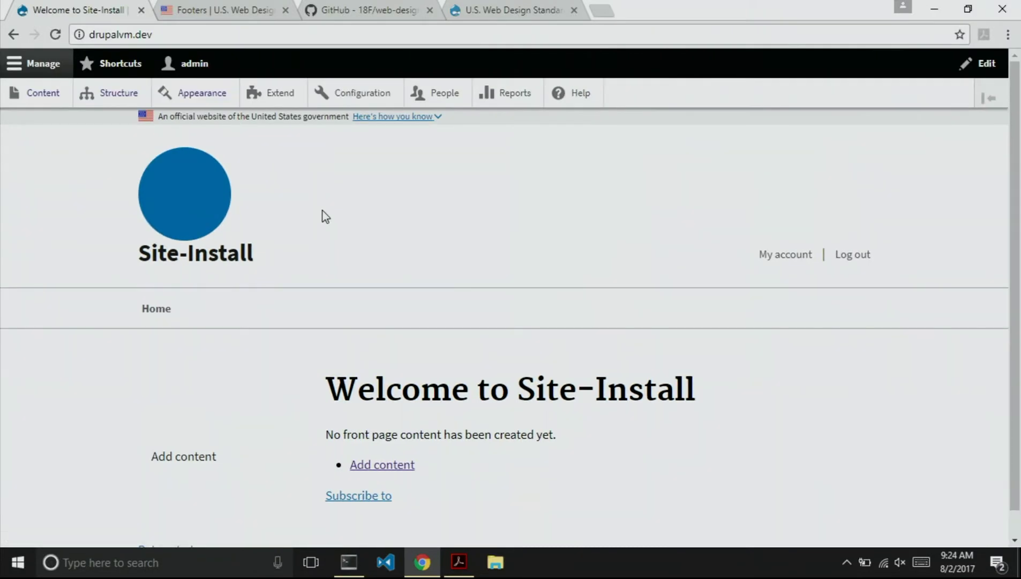
click(372, 118)
click(373, 118)
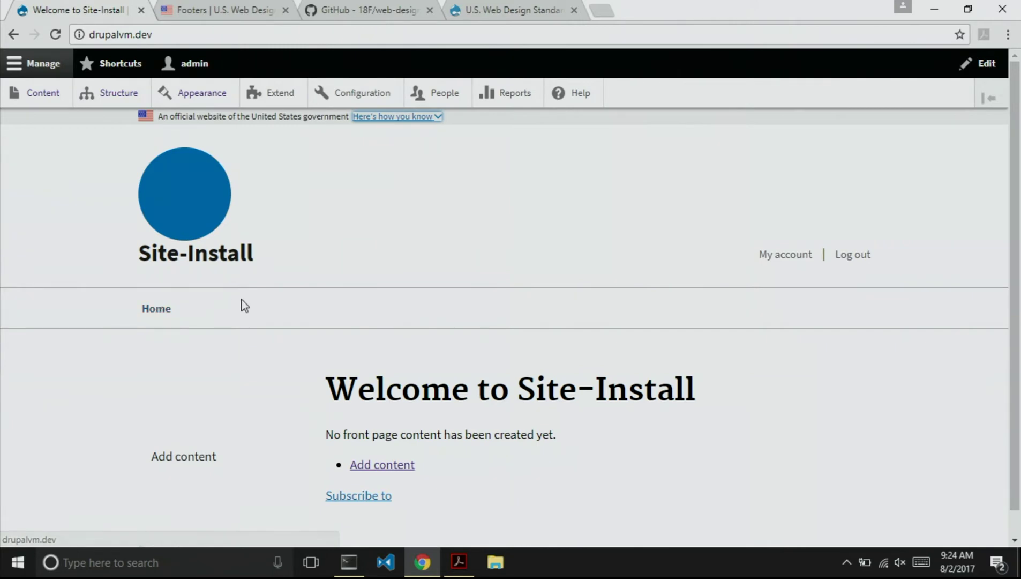
Enable devel_generate and generate 50 content nodes with drush generate-content 50.
key(alt+Tab)
text(drush )
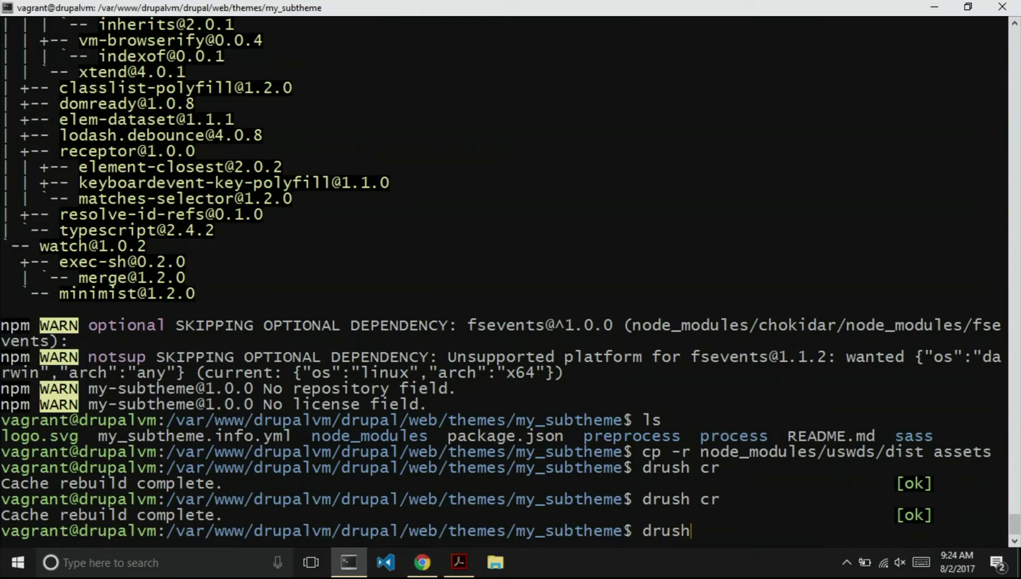
text(generate-)
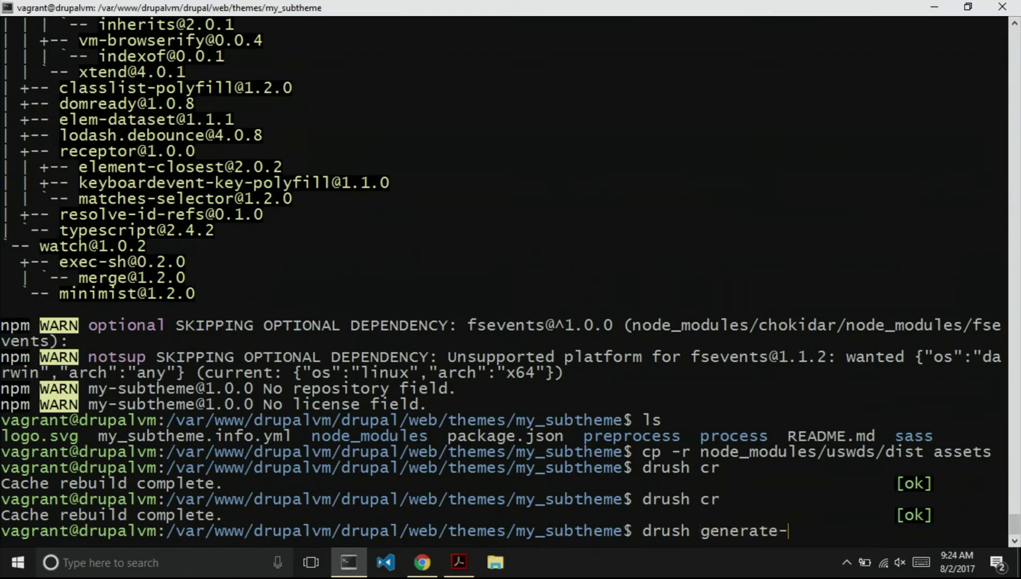
text(content 50)
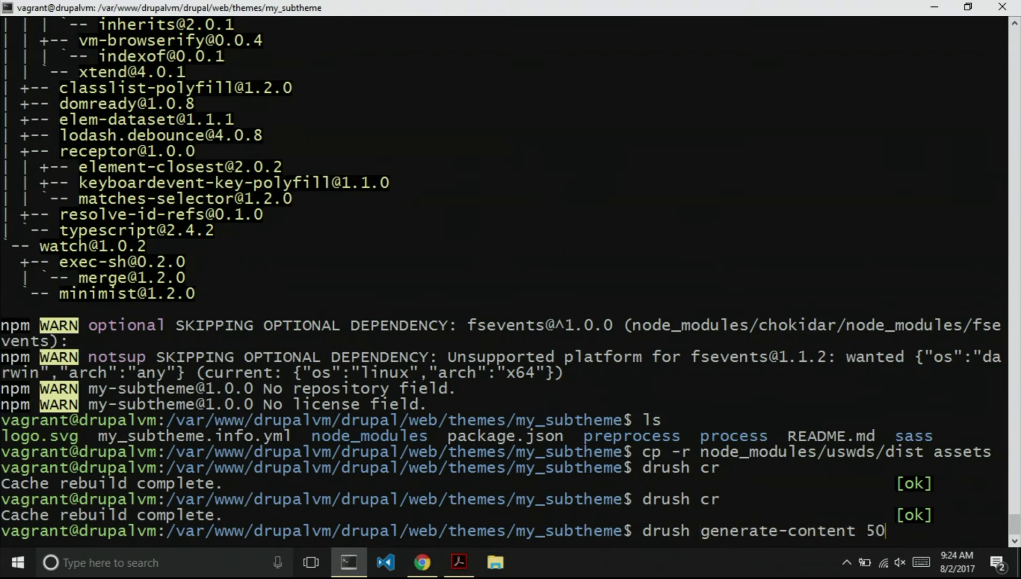
key(Return)
text(drush en devel_generate)
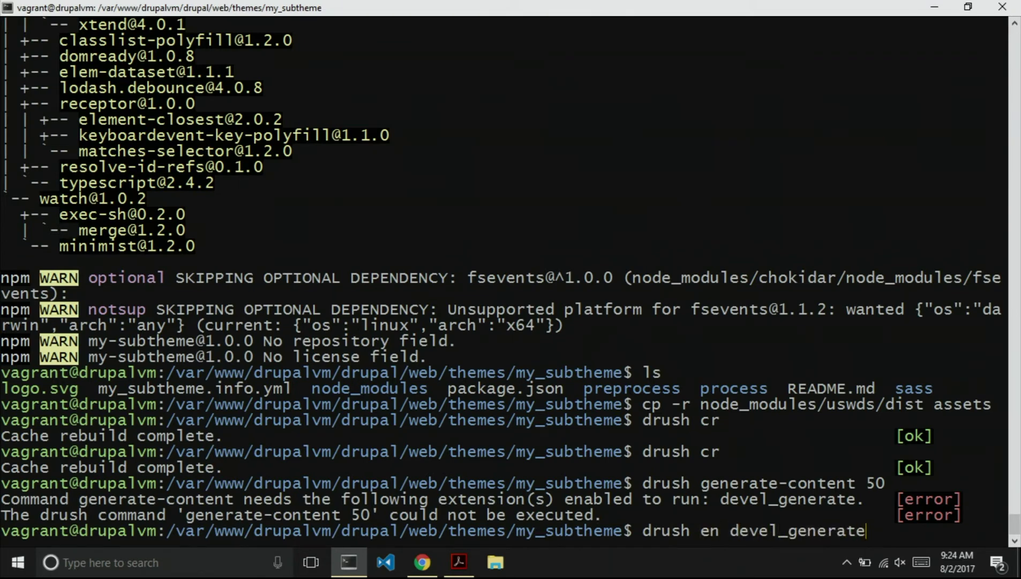
key(Return)
text(y)
key(Return)
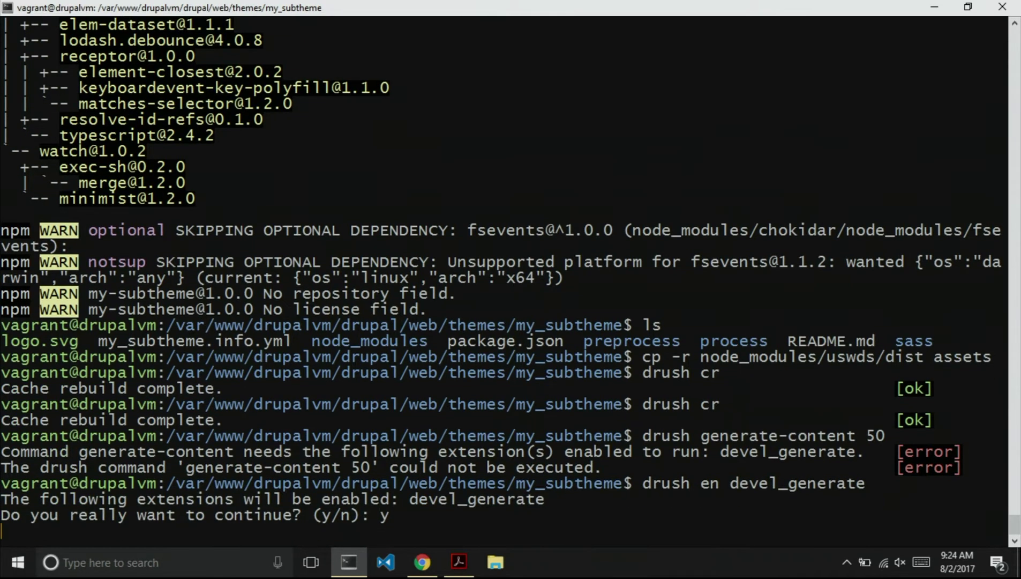
key(Up)
key(Up)
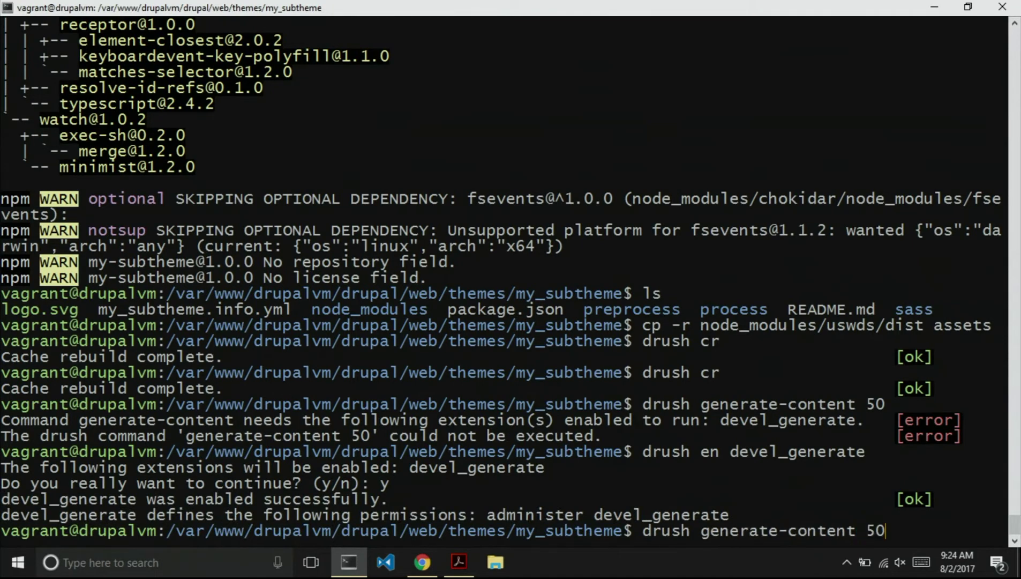
key(Return)
Generate 3 menus with 50 links using drush generate-menus 3 50.
text(drush genreate)
key(BackSpace)
key(BackSpace)
key(BackSpace)
key(BackSpace)
key(BackSpace)
text(erate)
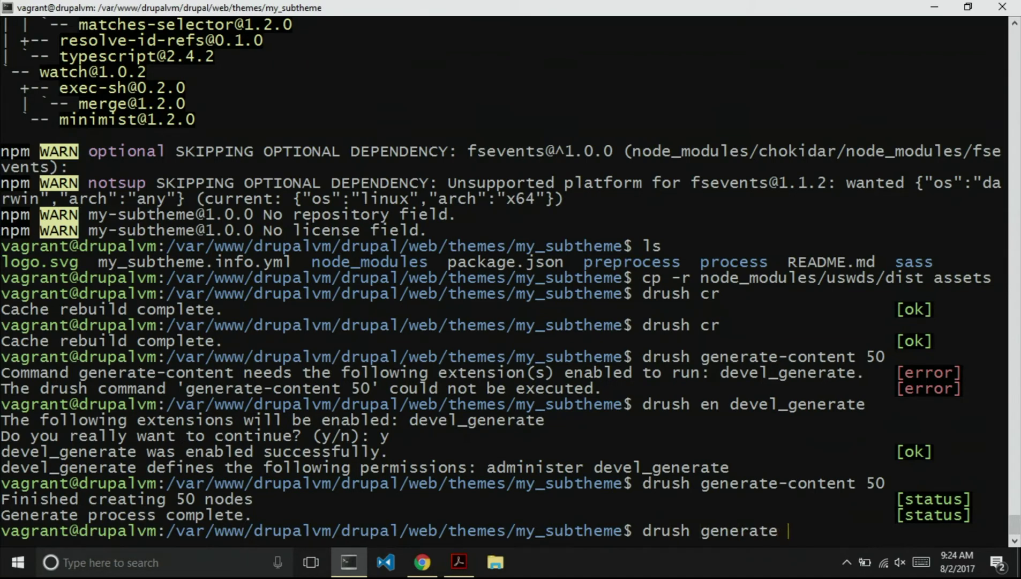
text(-c)
key(BackSpace)
text(menus 3 50)
key(Return)
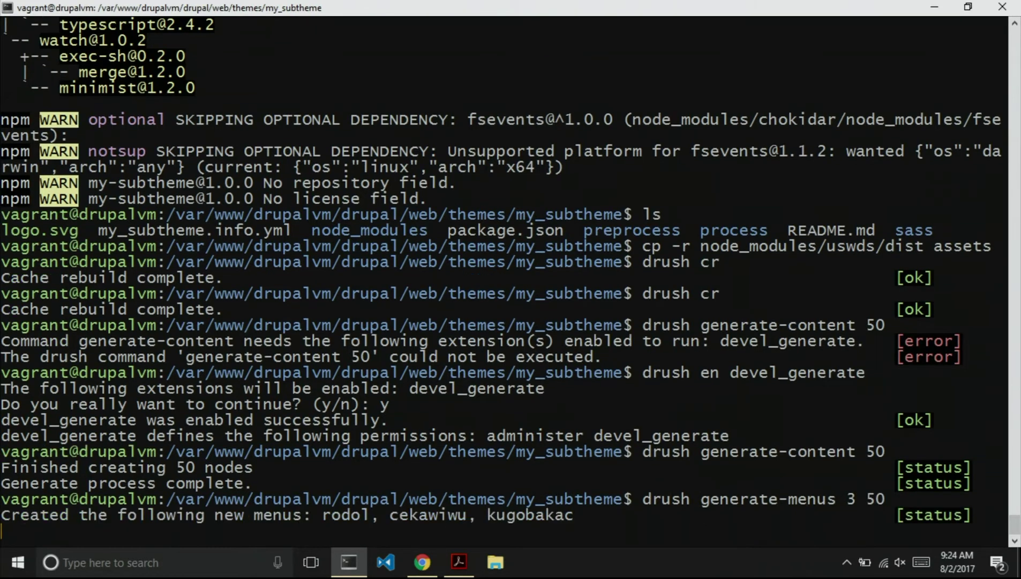
key(alt+Tab)
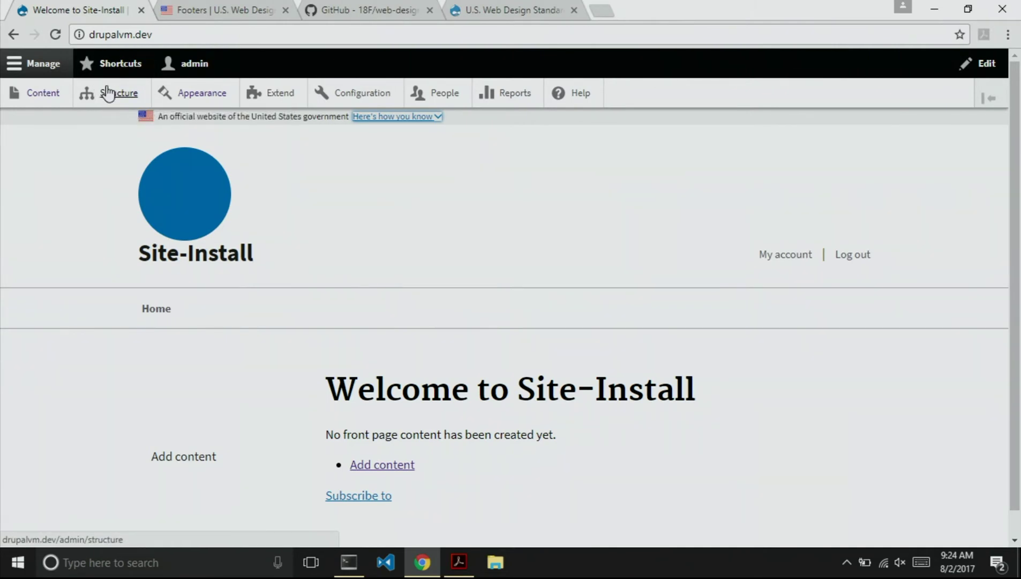
Remove the Main navigation block in Structure > Block layout.
click(67, 36)
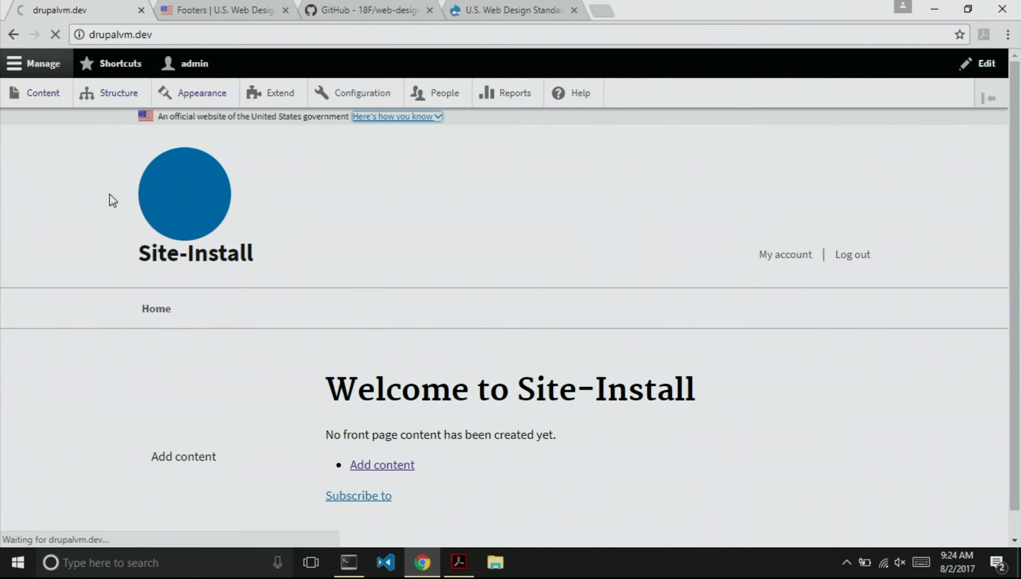
scroll(339, 238, down, 10)
scroll(339, 238, up, 10)
click(119, 94)
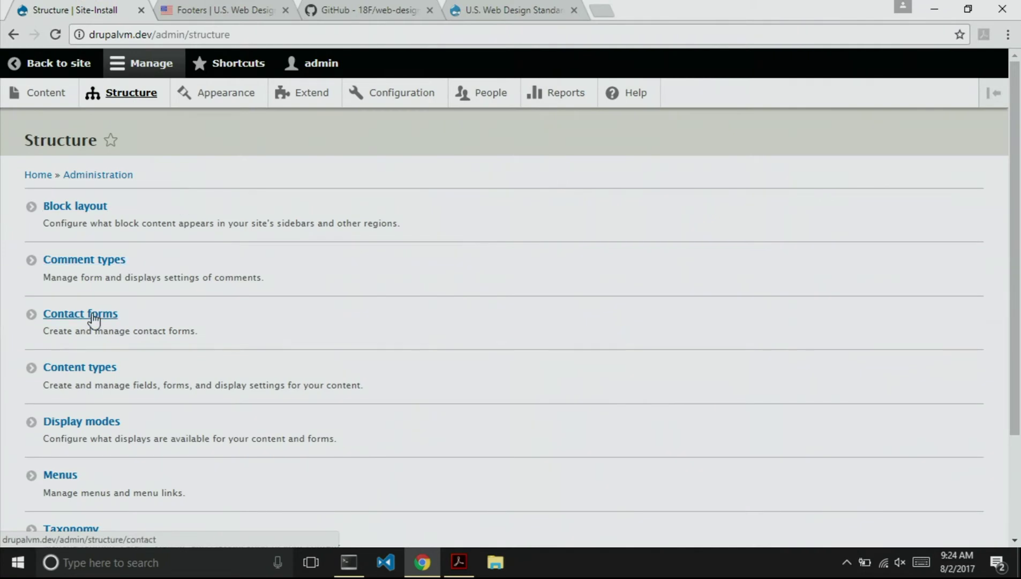
click(72, 209)
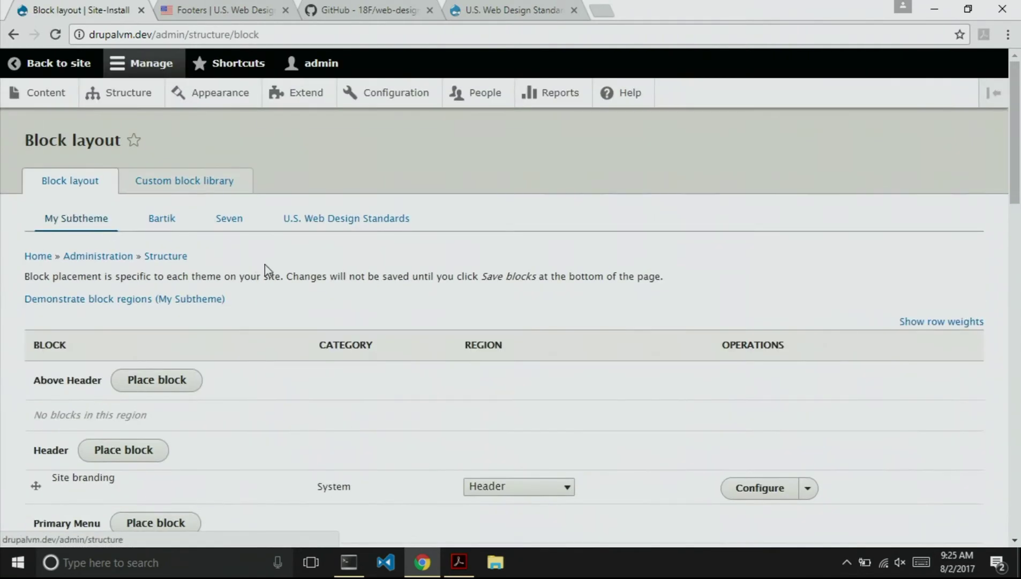
scroll(305, 268, down, 3)
scroll(305, 350, down, 1)
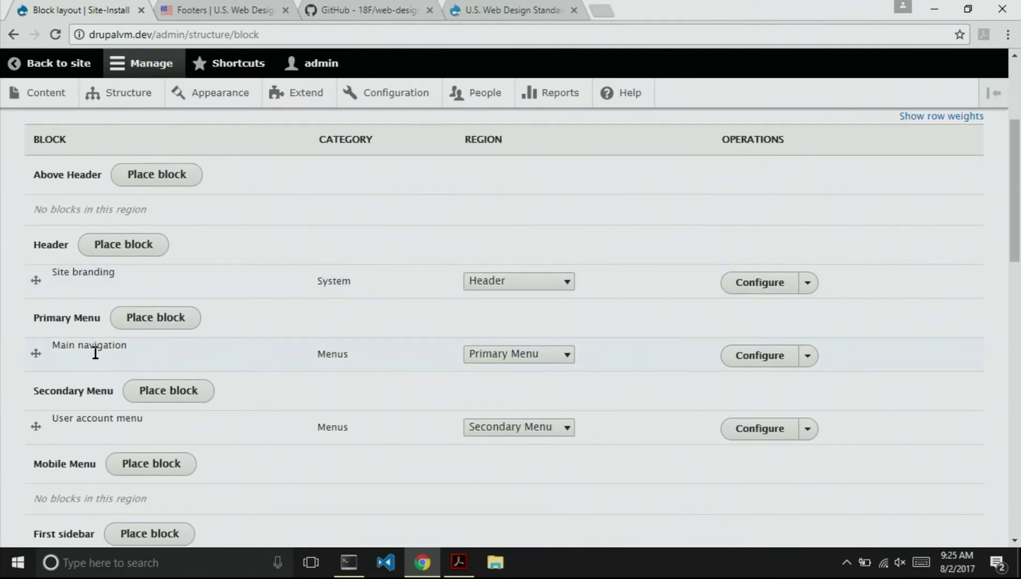
click(812, 358)
click(761, 400)
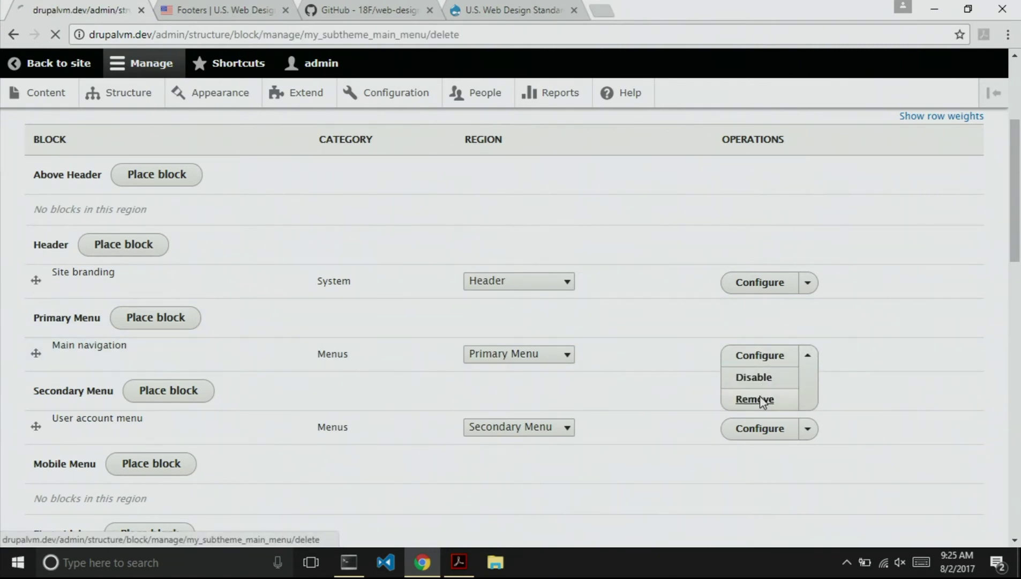
click(61, 225)
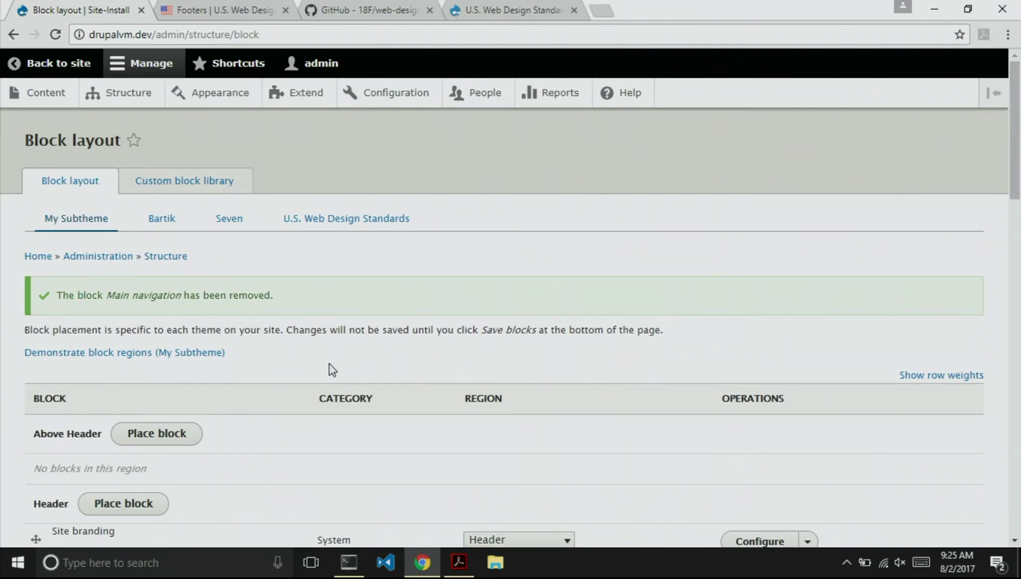
Place the cekawiwu menu block in the Primary Menu region.
scroll(199, 412, down, 5)
scroll(201, 417, down, 3)
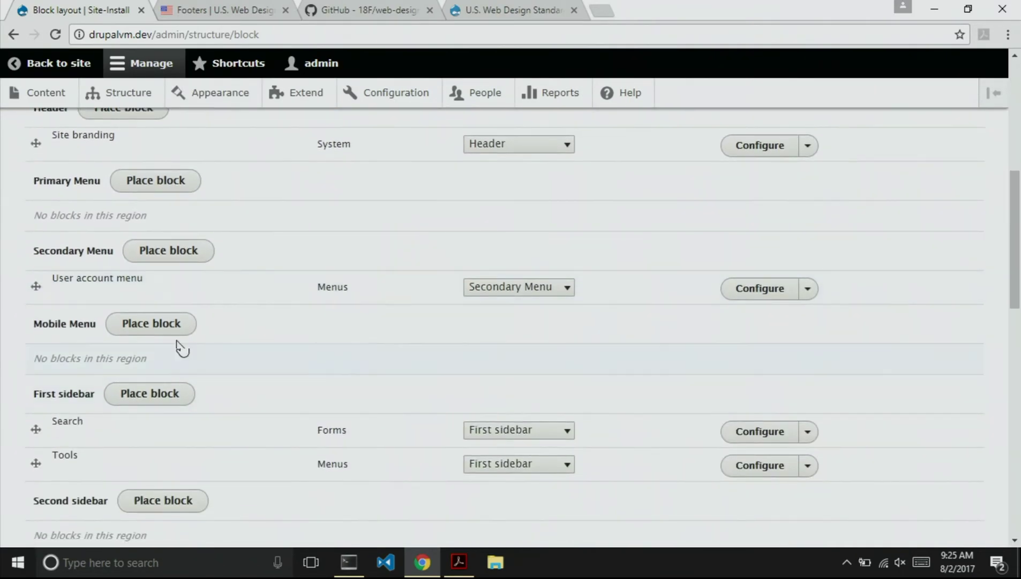
click(134, 176)
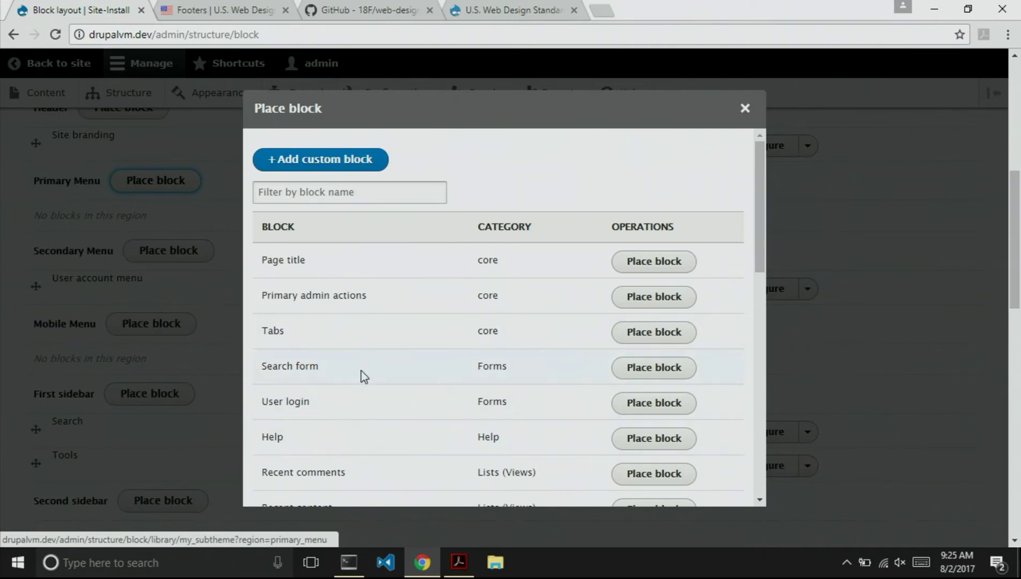
scroll(362, 376, down, 5)
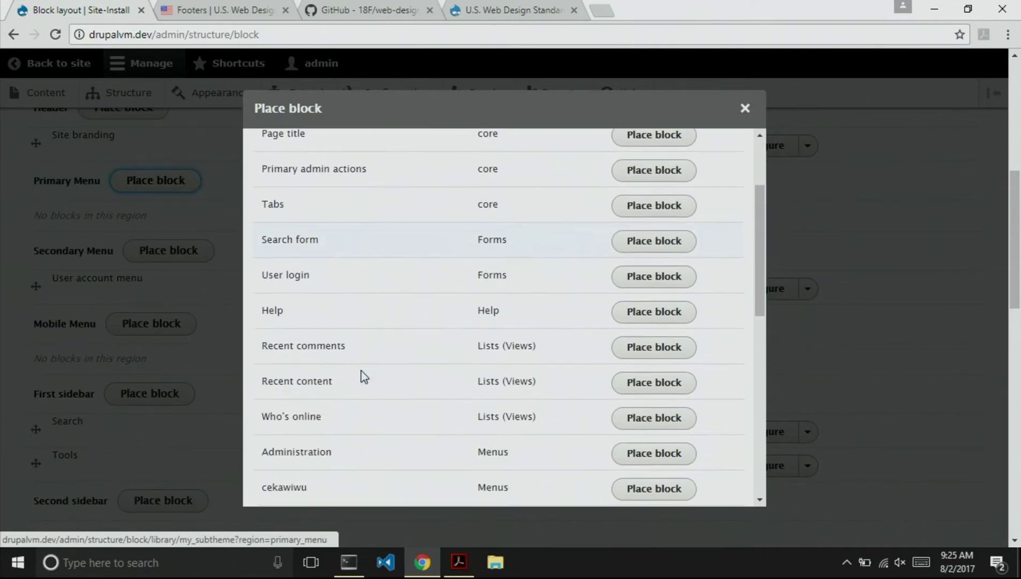
click(626, 346)
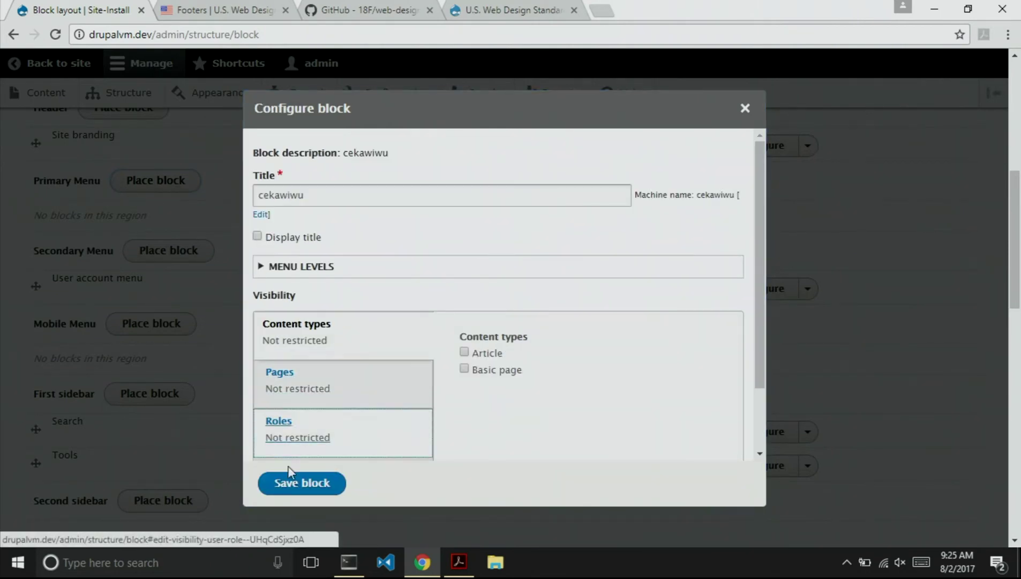
click(294, 483)
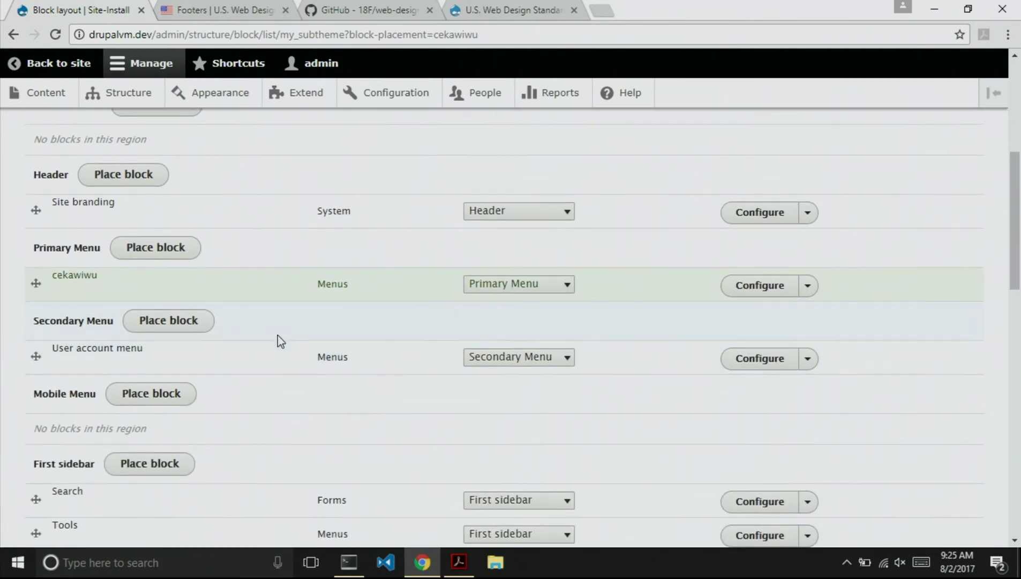
Remove the User account menu block.
click(809, 360)
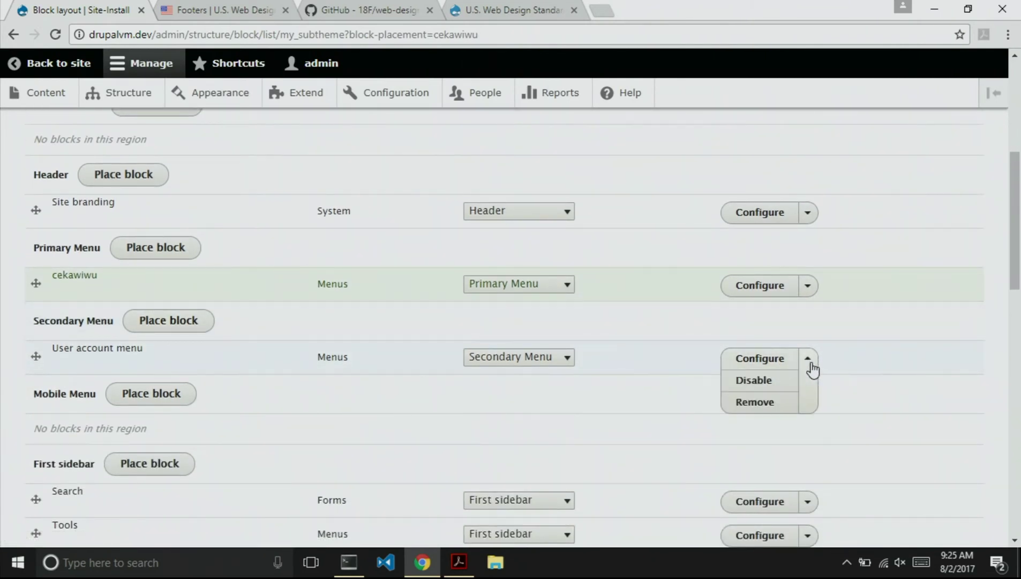
click(752, 410)
click(65, 227)
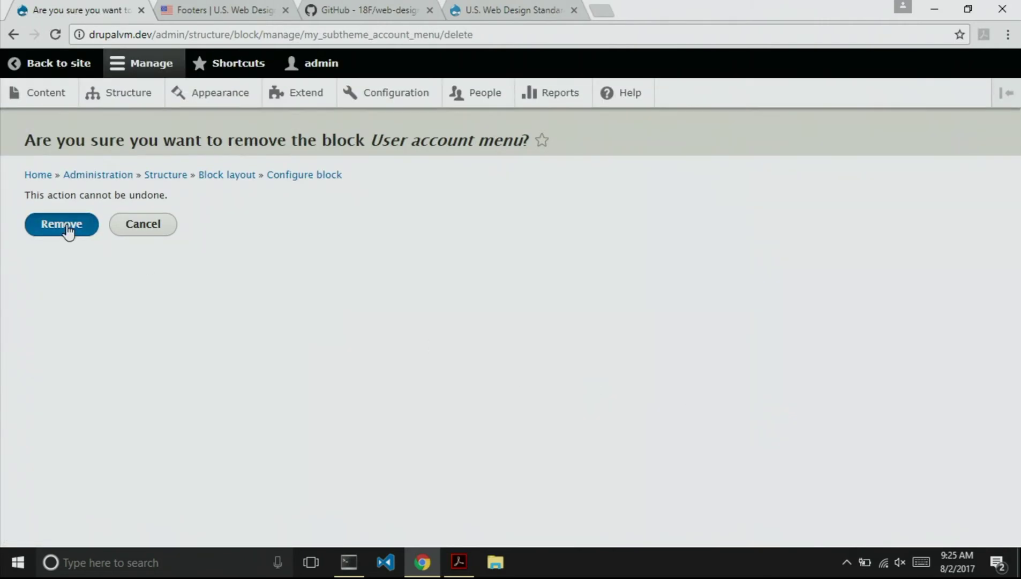
scroll(239, 374, down, 8)
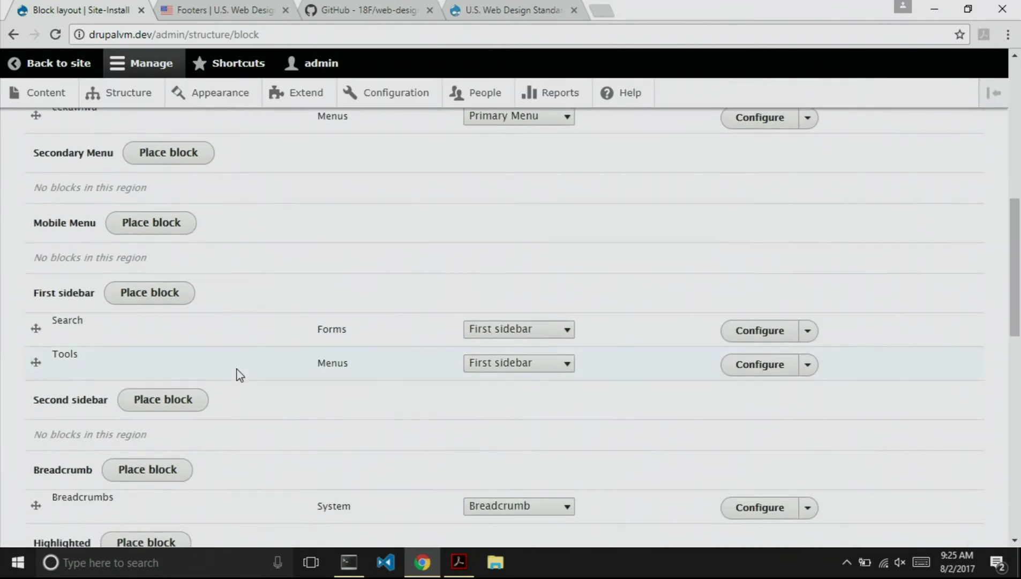
scroll(215, 387, up, 1)
Place the kugobakac menu in Secondary Menu with its title hidden, then view the site.
click(150, 231)
scroll(376, 414, down, 6)
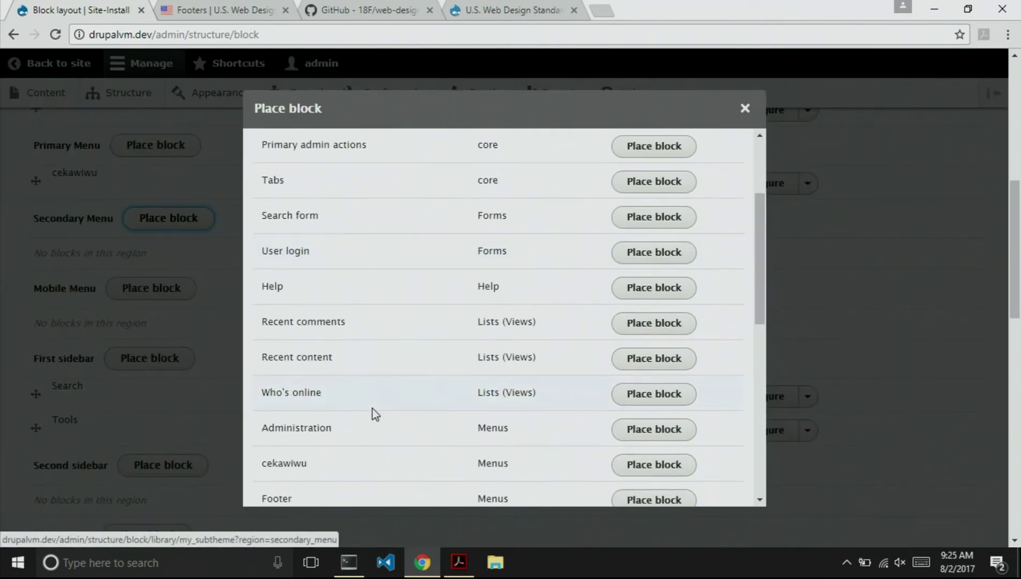
click(635, 351)
click(294, 239)
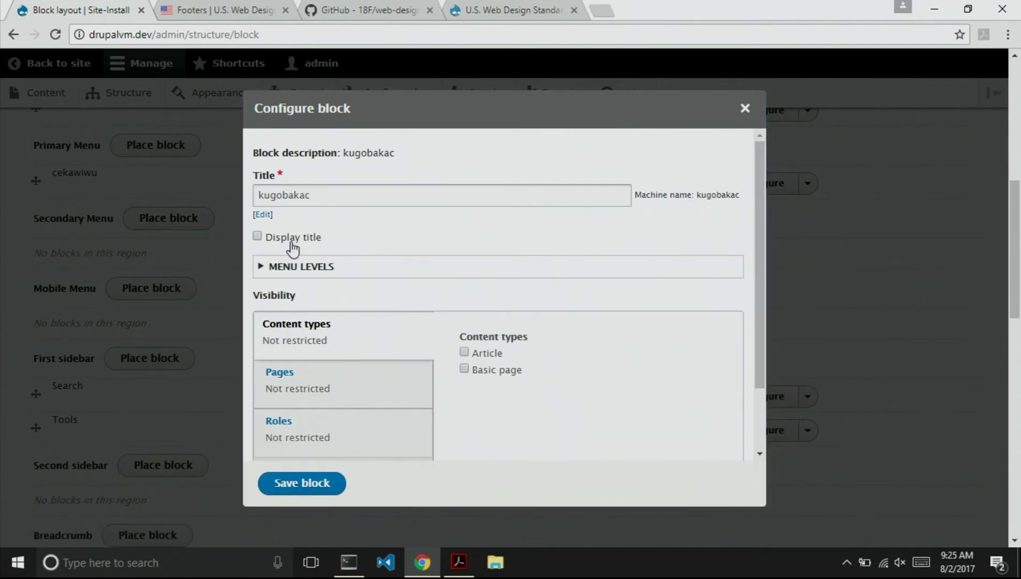
click(312, 481)
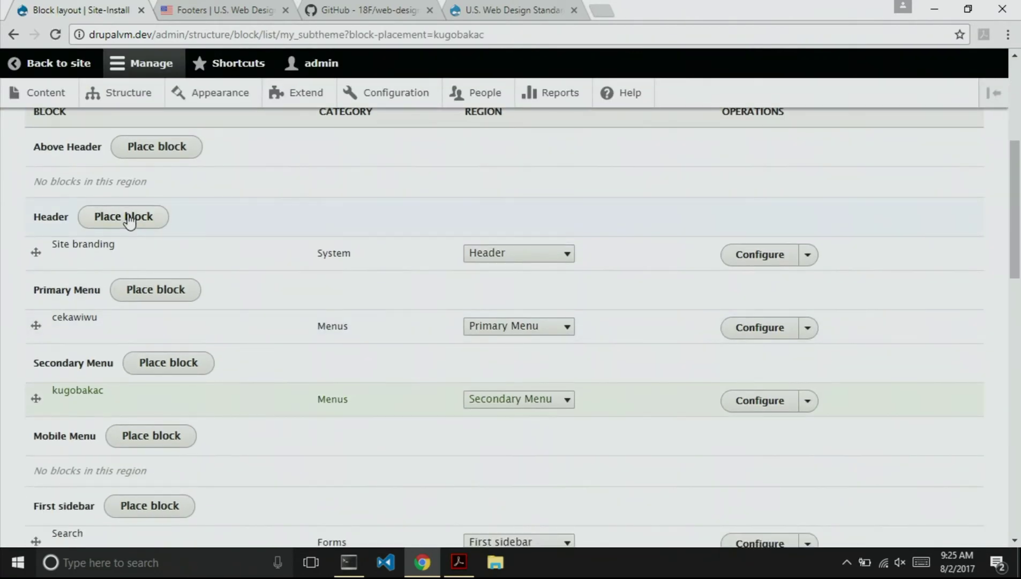
click(35, 69)
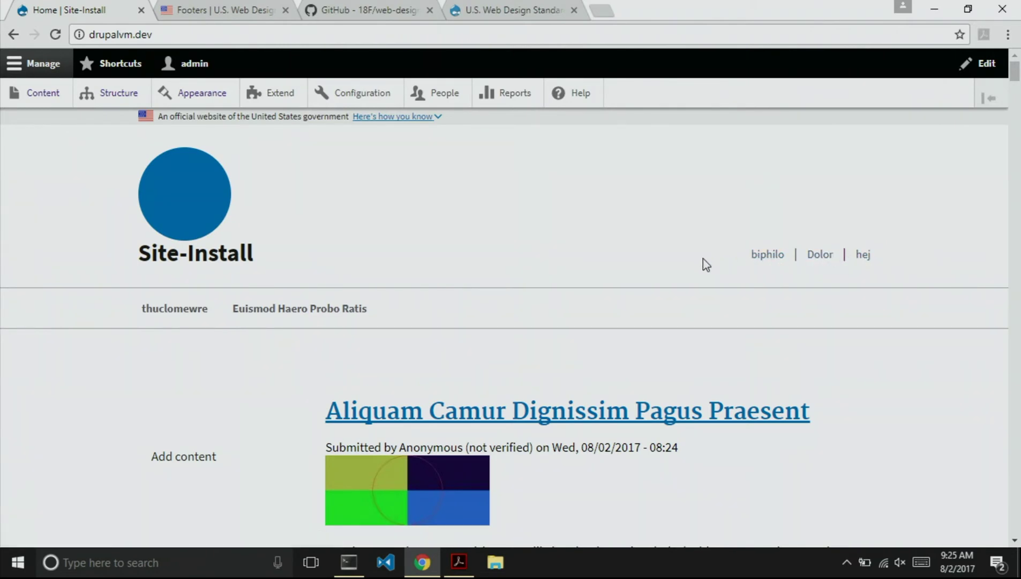
key(alt+Tab)
text(drush en ssearch)
key(Return)
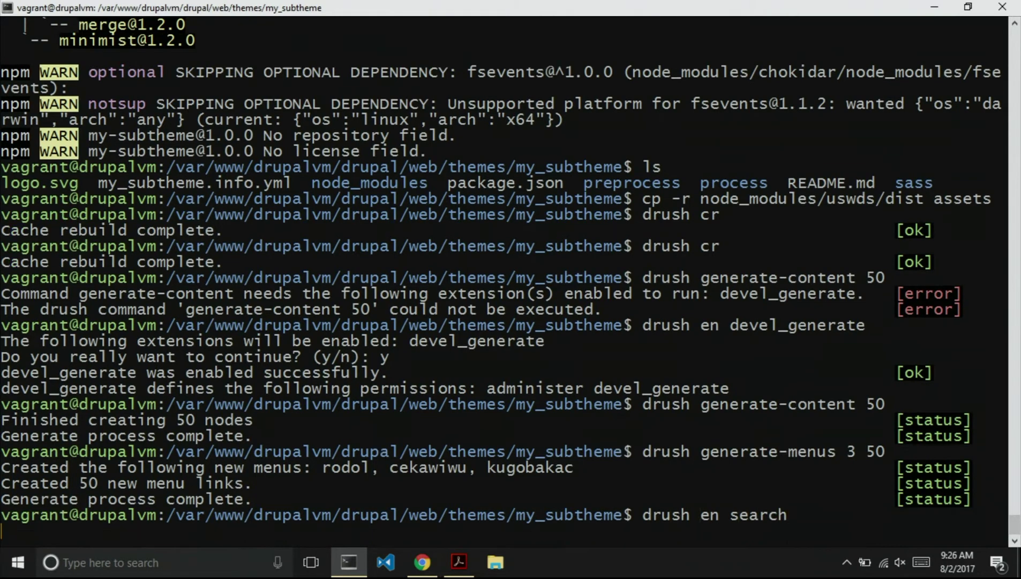
key(alt+Tab)
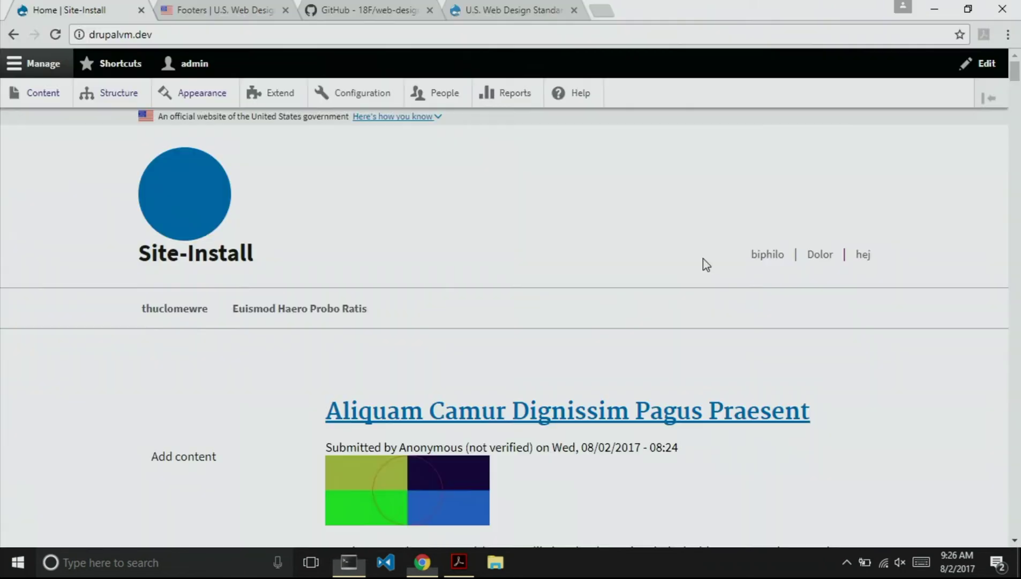
Enable the primary-navigation search form in My Subtheme settings, save, and return to the site.
click(210, 99)
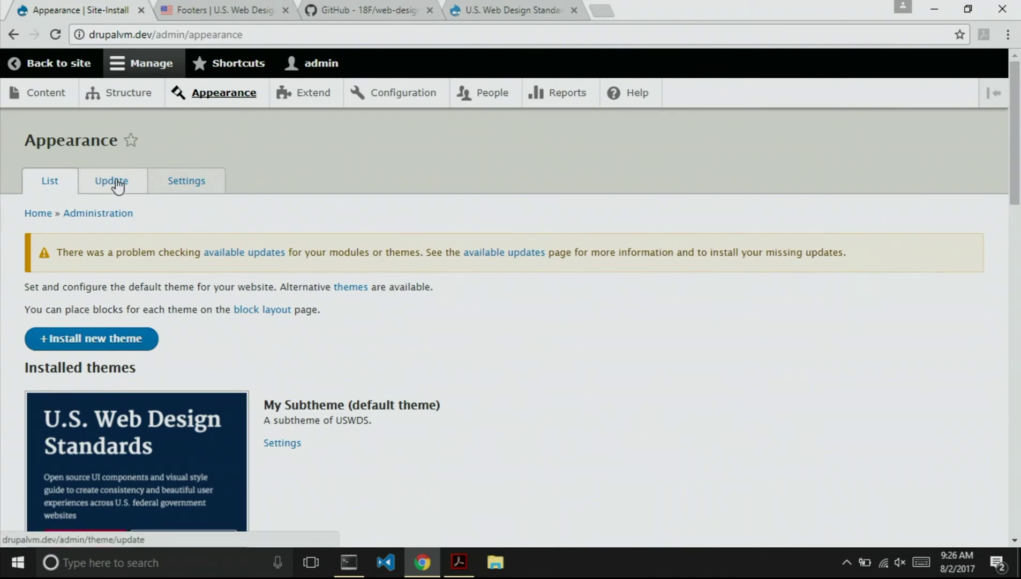
scroll(193, 279, down, 1)
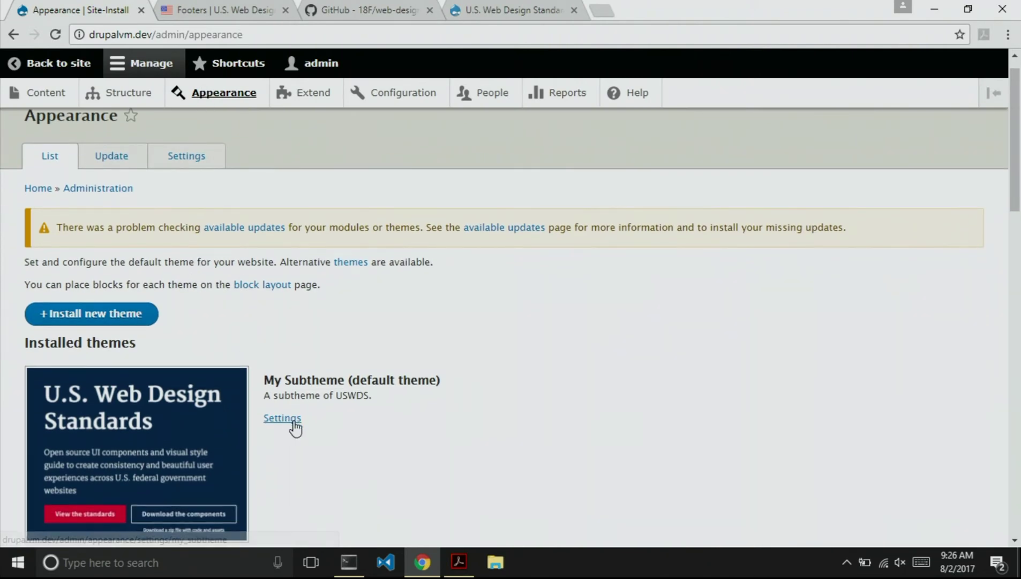
click(292, 424)
scroll(284, 424, down, 5)
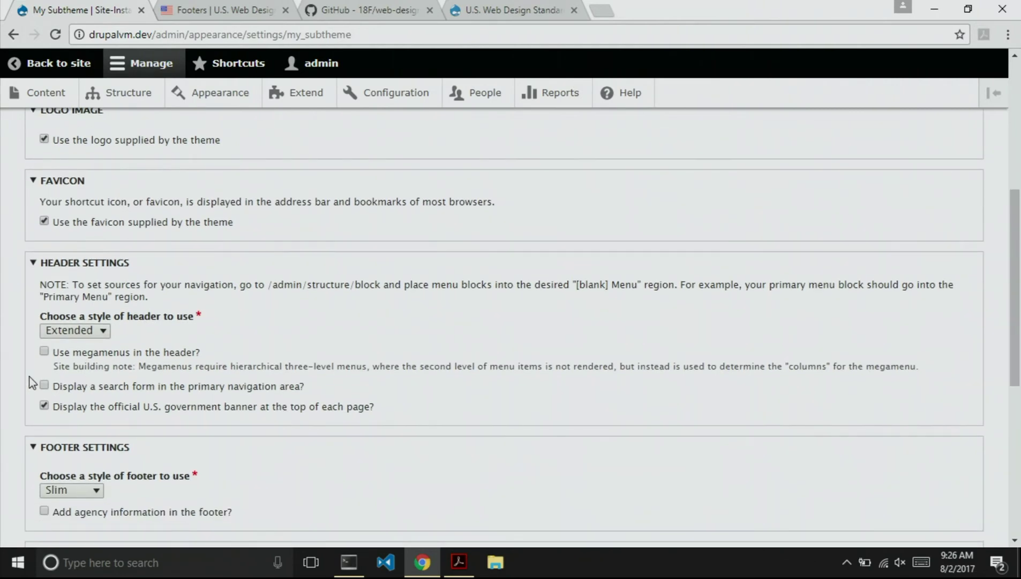
click(42, 384)
scroll(212, 420, down, 7)
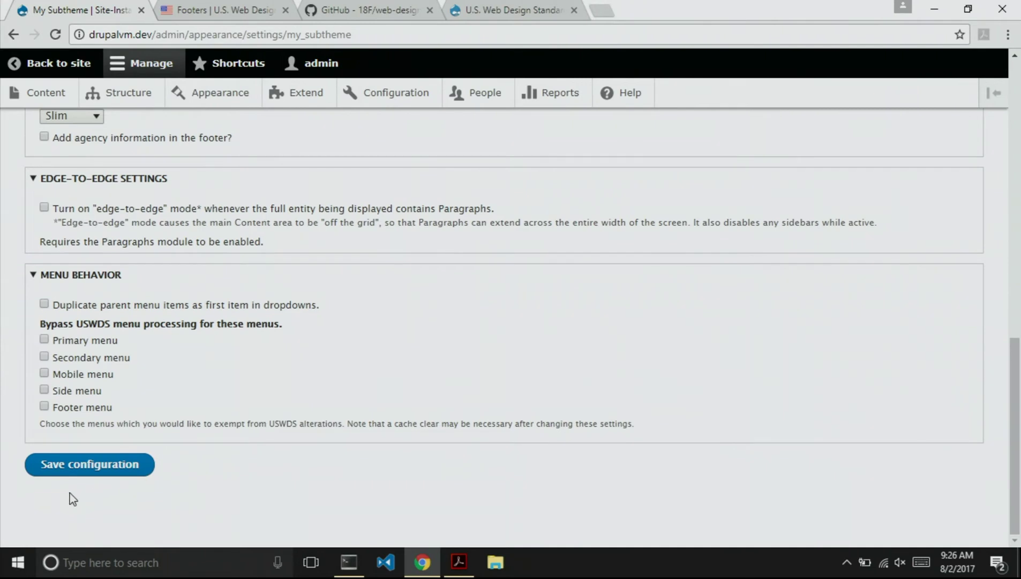
click(61, 465)
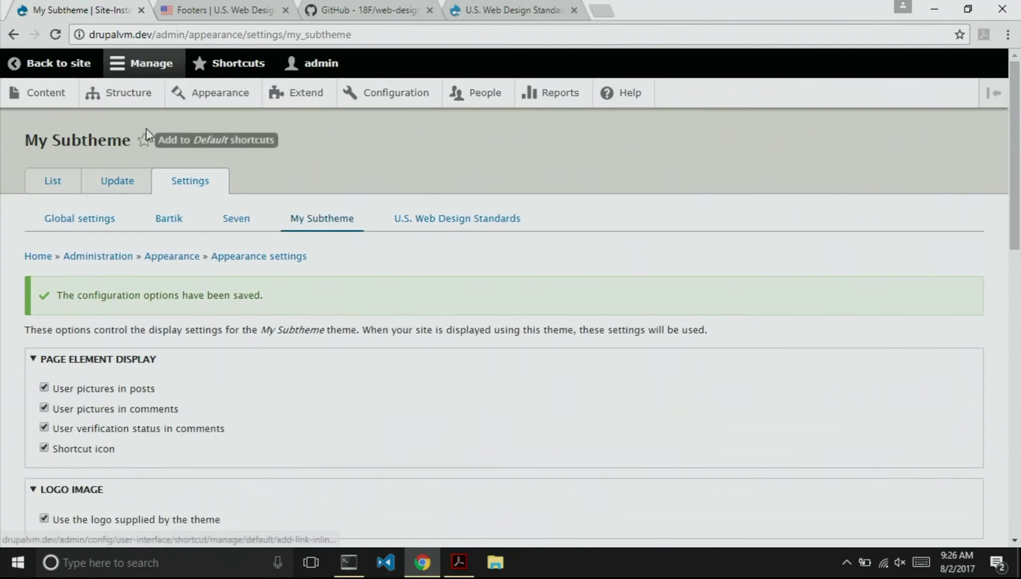
click(37, 63)
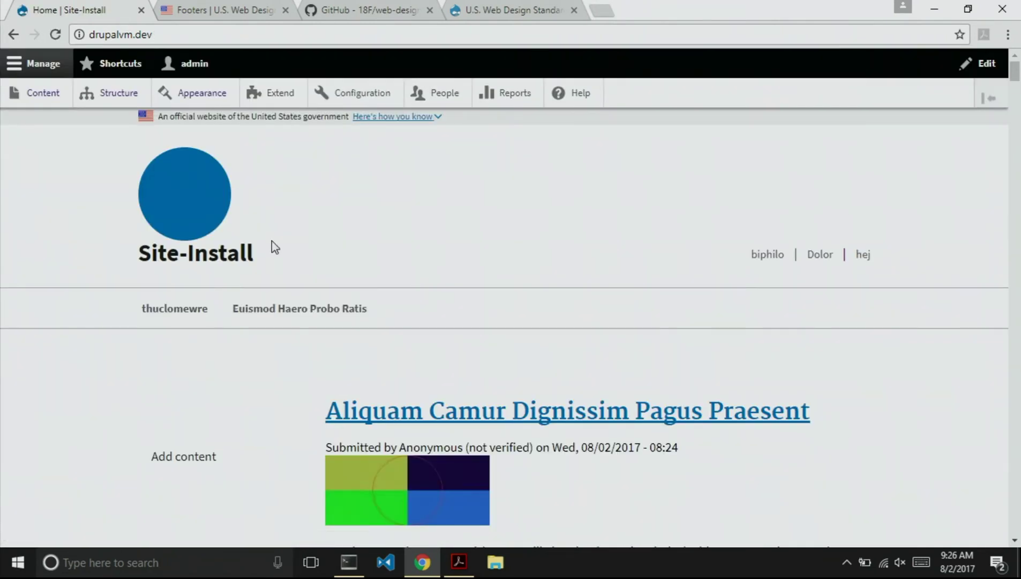
Rebuild the cache with drush cr and reload the home page.
key(alt+Tab)
text(drush)
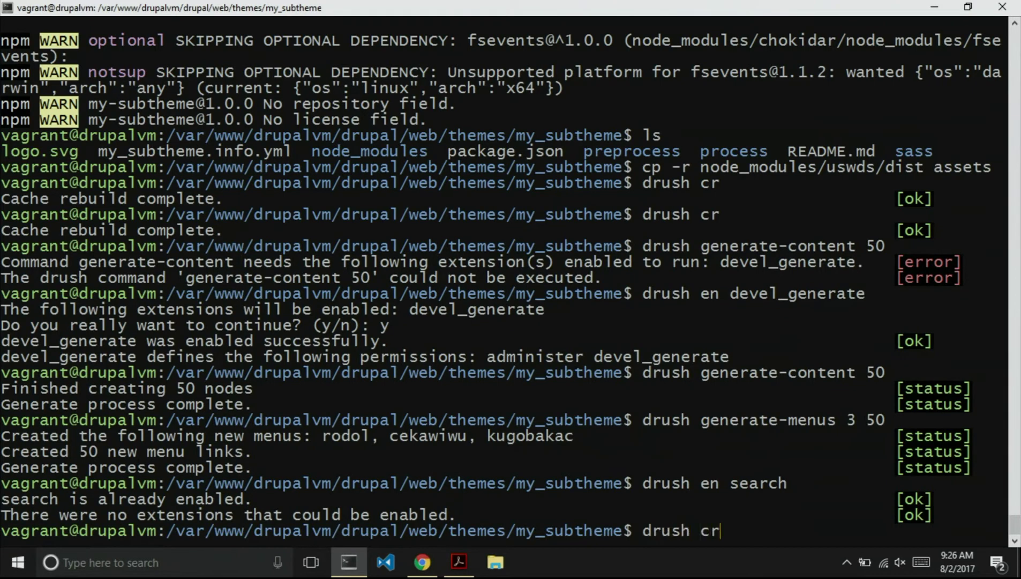
key(Return)
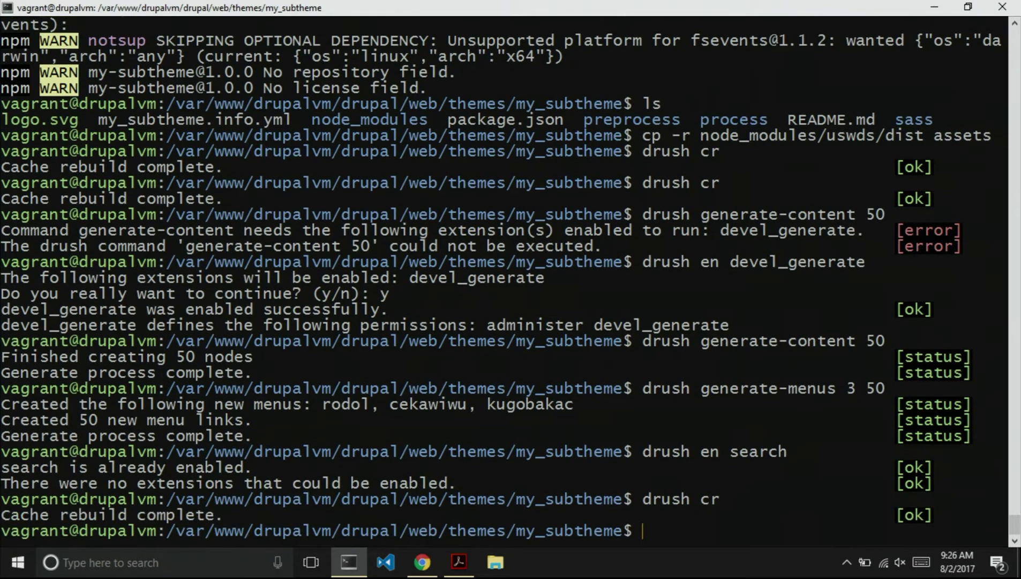
key(alt+Tab)
key(F5)
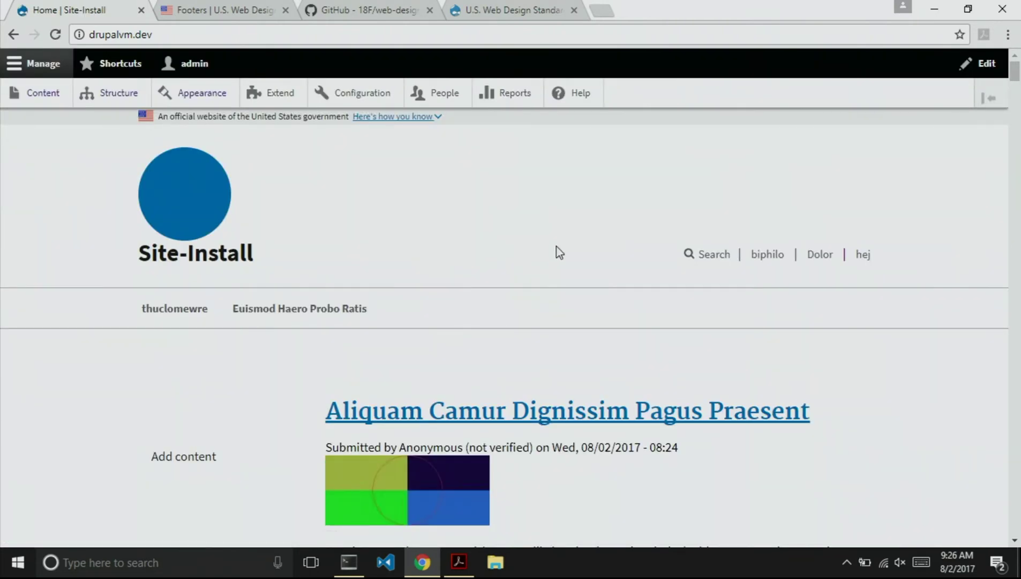
Expand and collapse the header Search box, then go to the Appearance page.
click(714, 256)
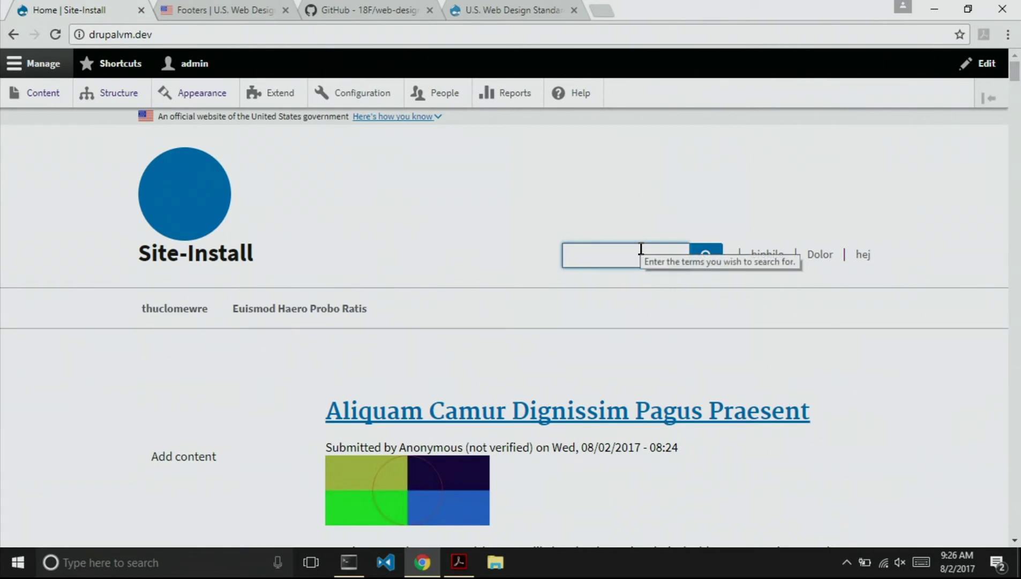
click(551, 182)
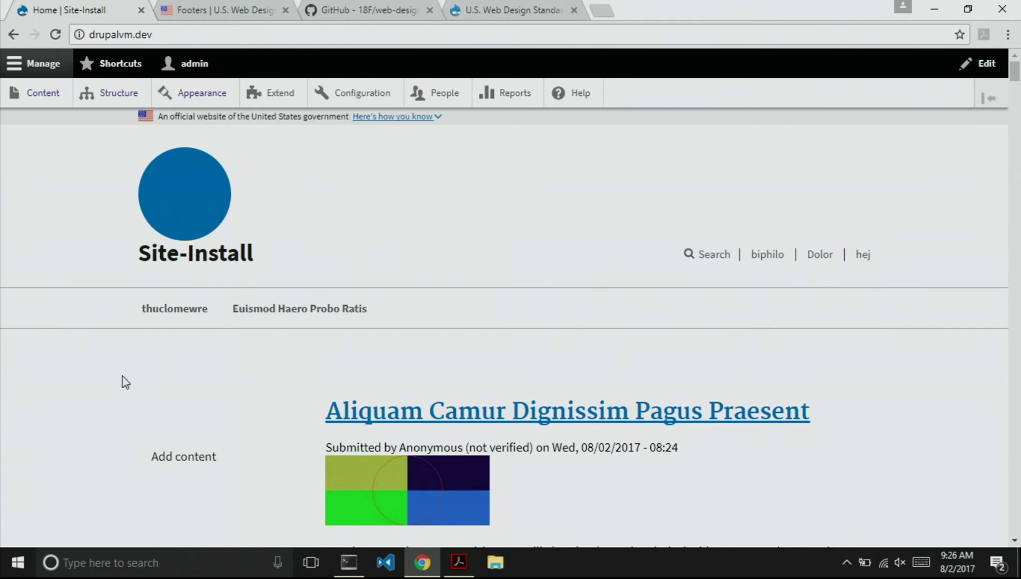
scroll(134, 377, down, 2)
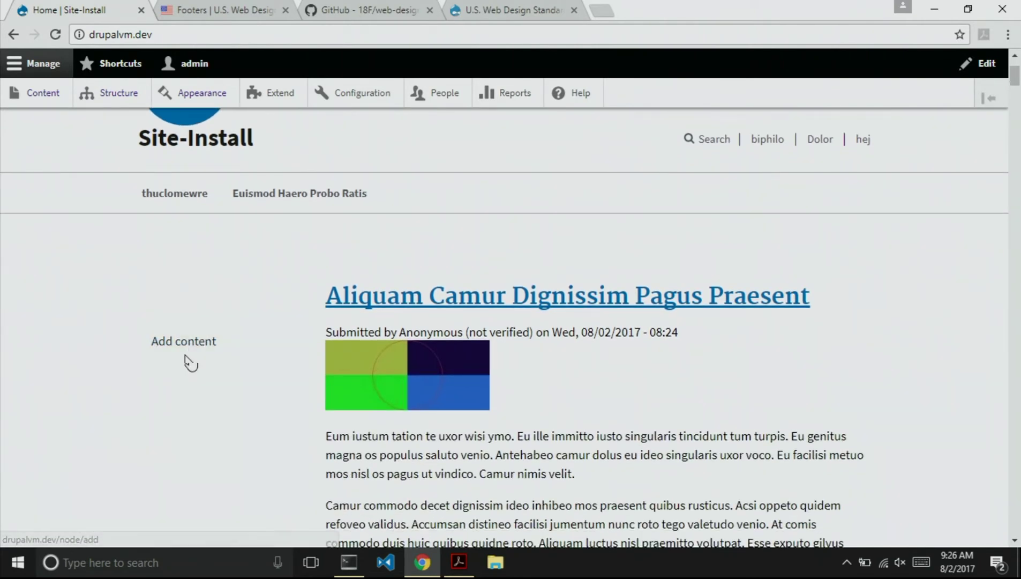
scroll(206, 289, up, 2)
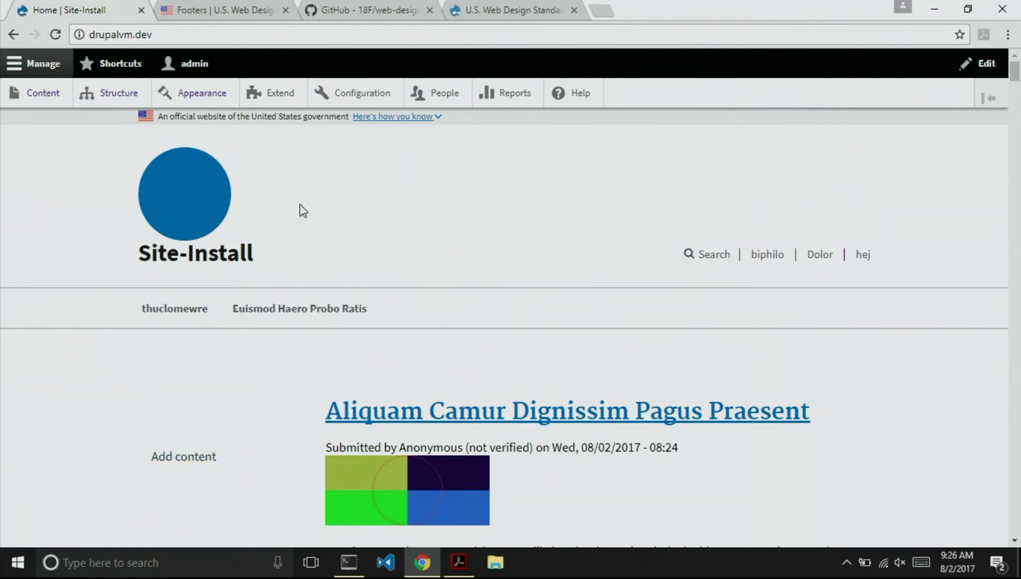
click(201, 93)
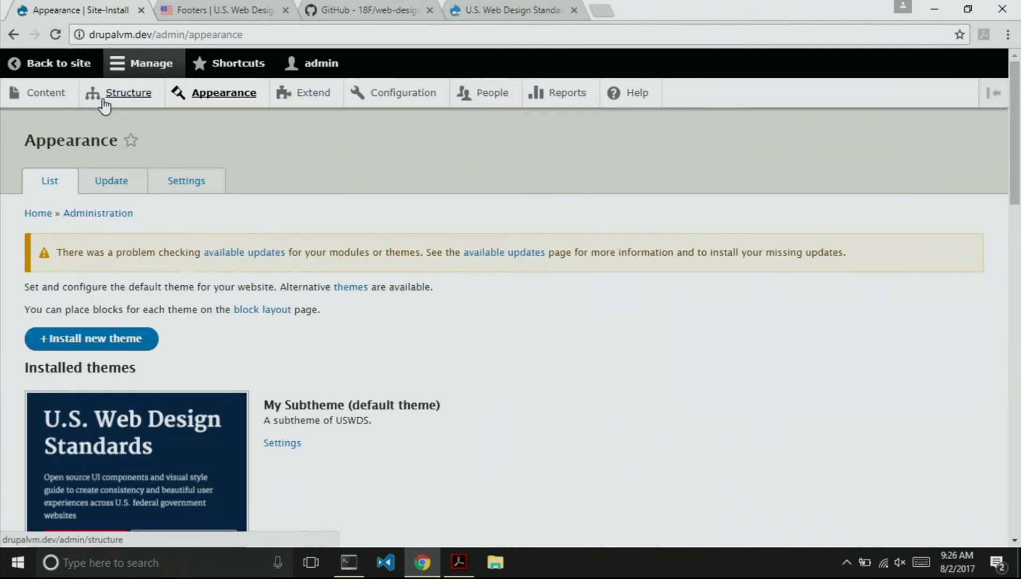
Remove the Search block from the First sidebar in Block layout.
click(104, 101)
click(79, 212)
scroll(289, 348, down, 7)
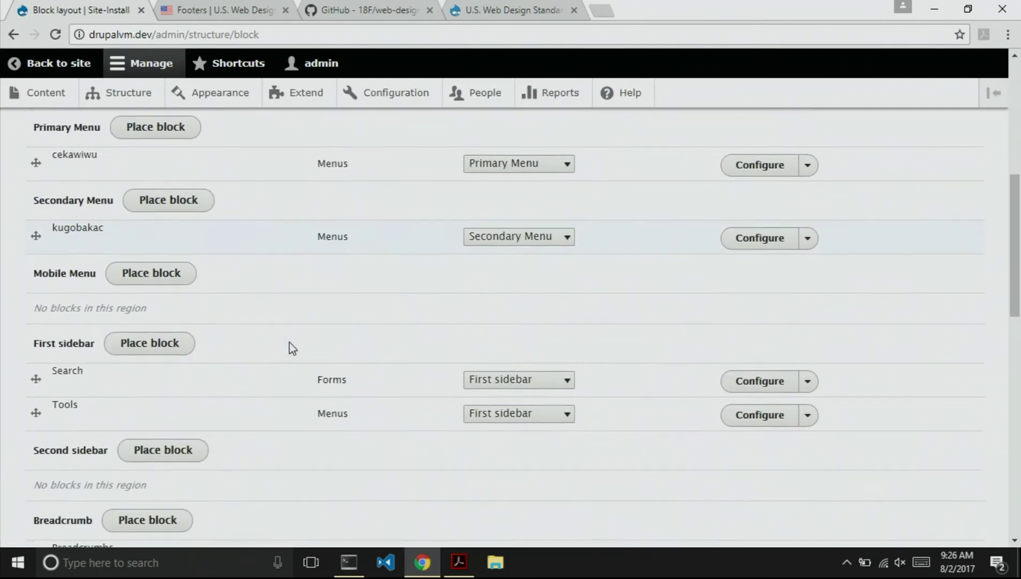
scroll(292, 348, down, 2)
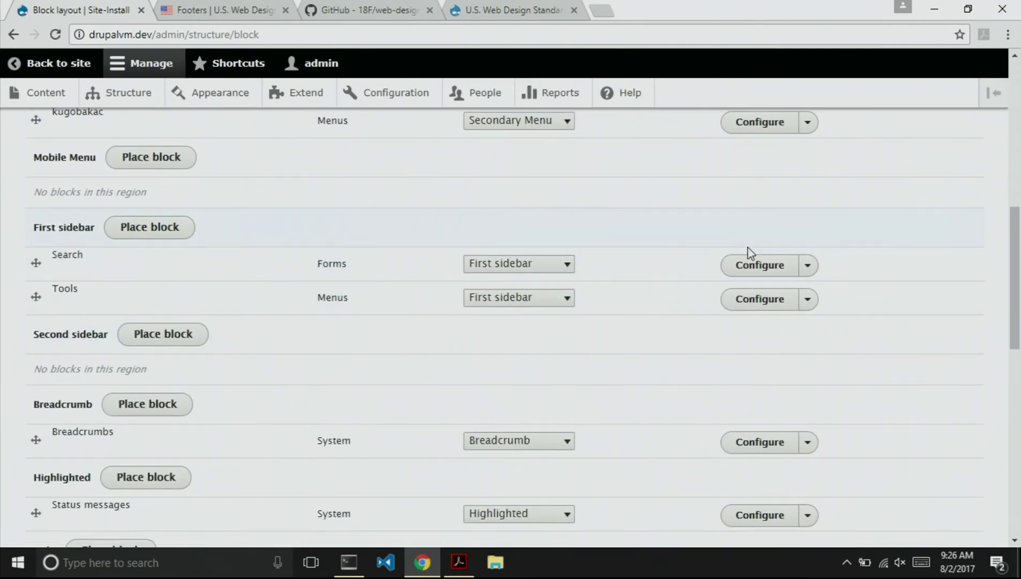
click(807, 265)
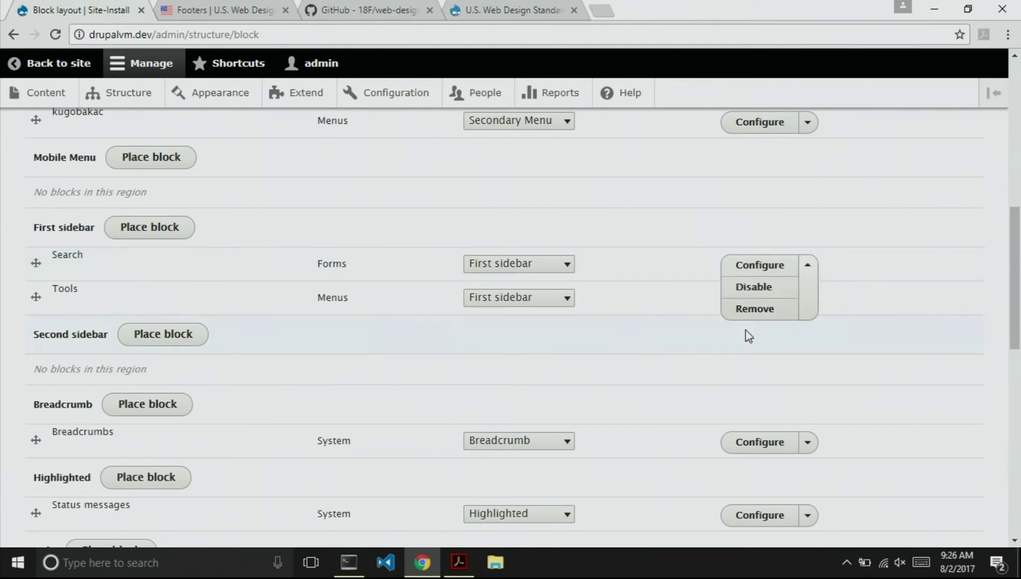
click(746, 309)
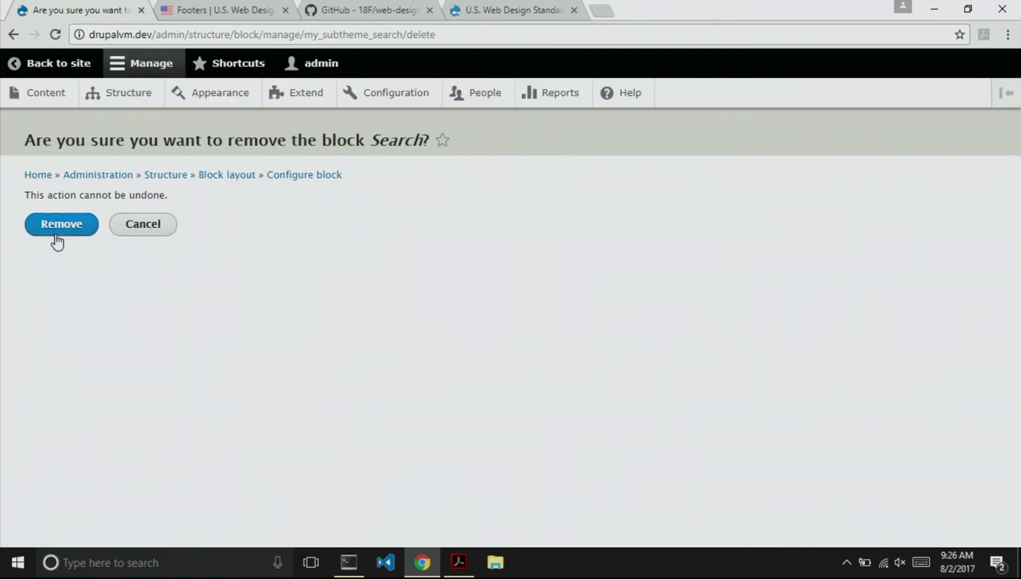
click(58, 230)
Remove the Tools block, leaving the First sidebar empty.
scroll(669, 382, down, 1)
scroll(669, 386, down, 14)
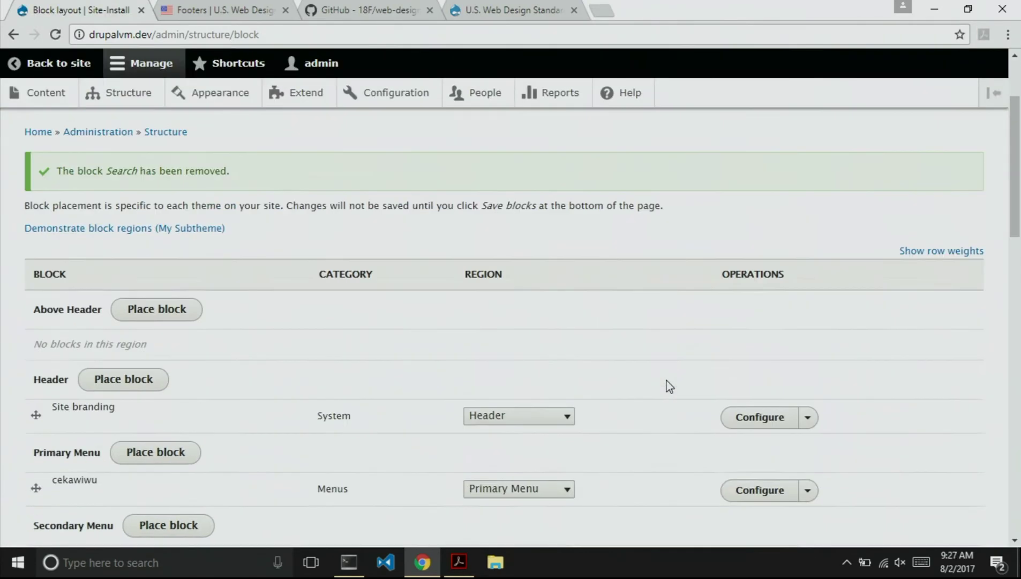
scroll(669, 386, up, 3)
scroll(669, 386, up, 2)
click(809, 243)
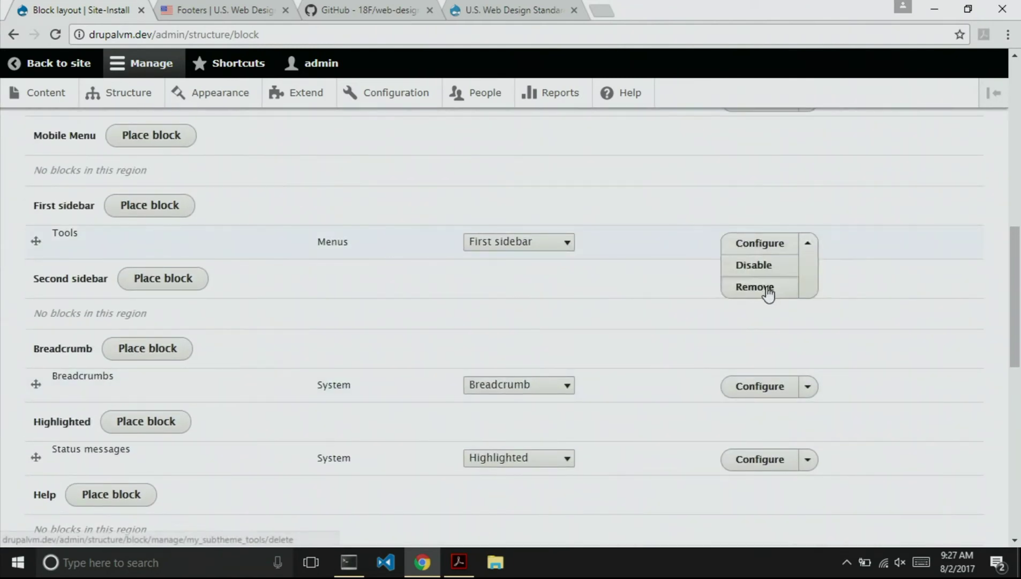
click(769, 292)
click(65, 225)
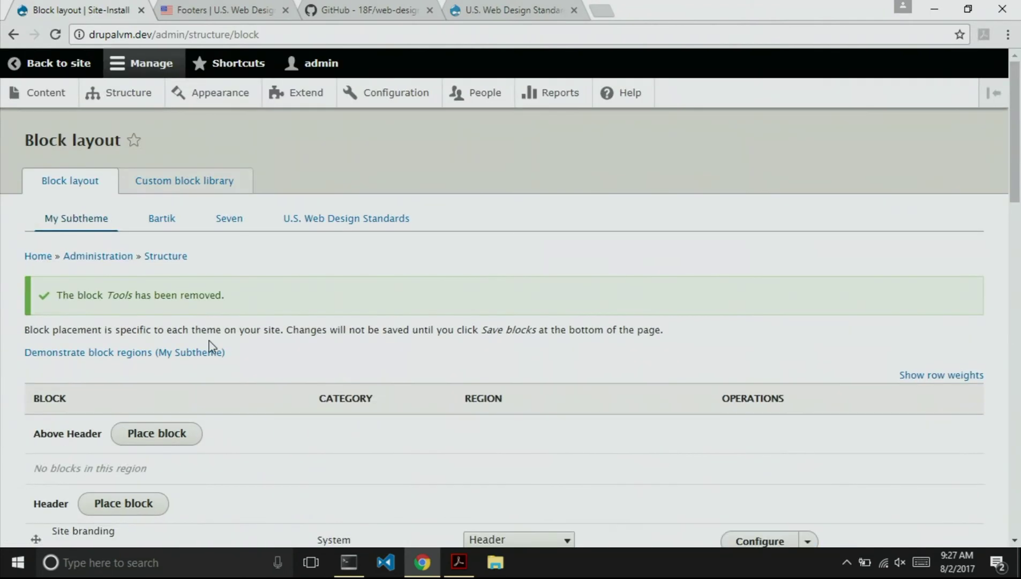
scroll(227, 344, down, 5)
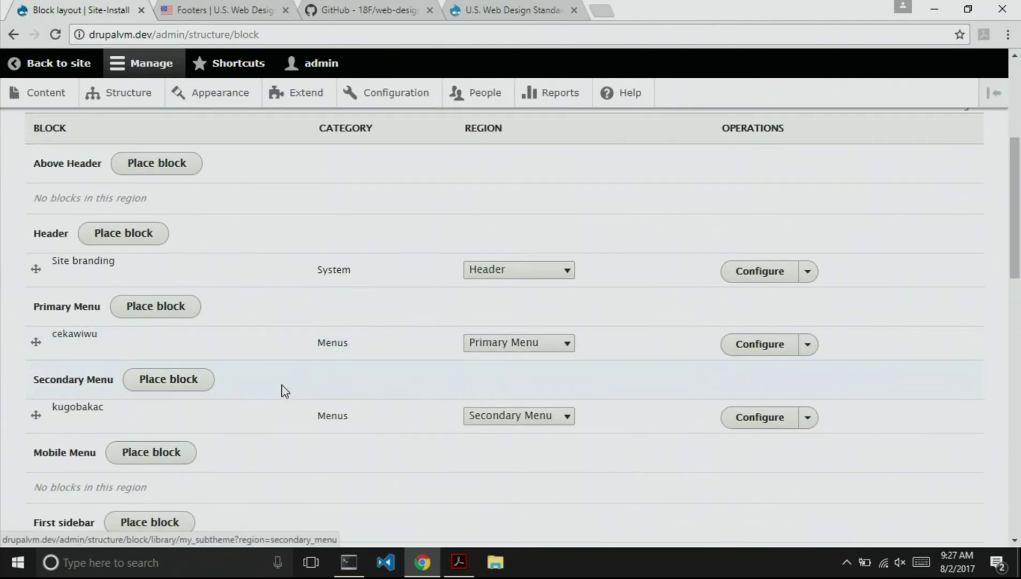
scroll(150, 287, down, 1)
scroll(237, 417, down, 3)
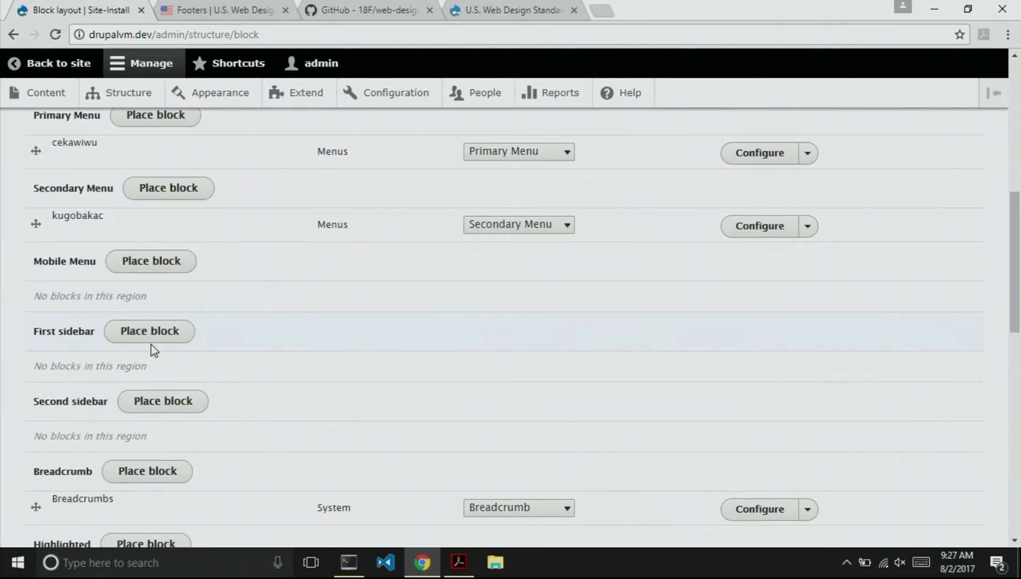
Place the rodol menu block in First sidebar, save the layout, and view the home page.
click(149, 337)
scroll(433, 356, down, 10)
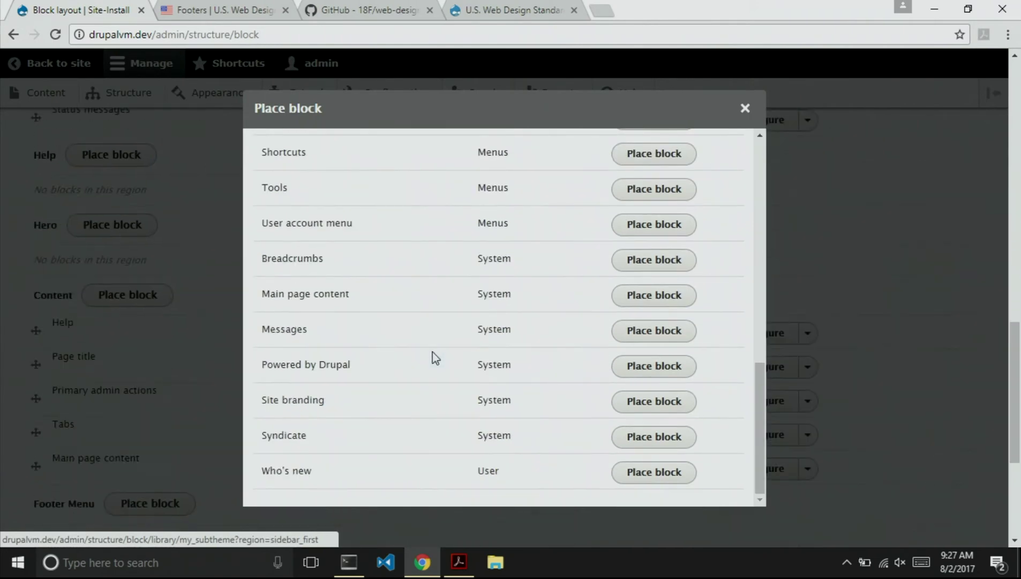
scroll(435, 358, down, 5)
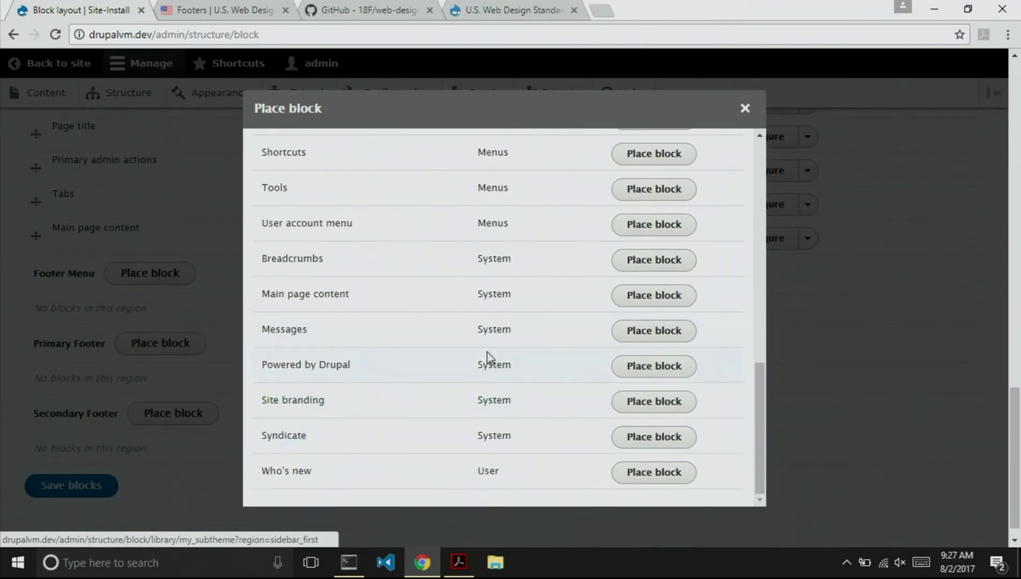
scroll(485, 358, up, 3)
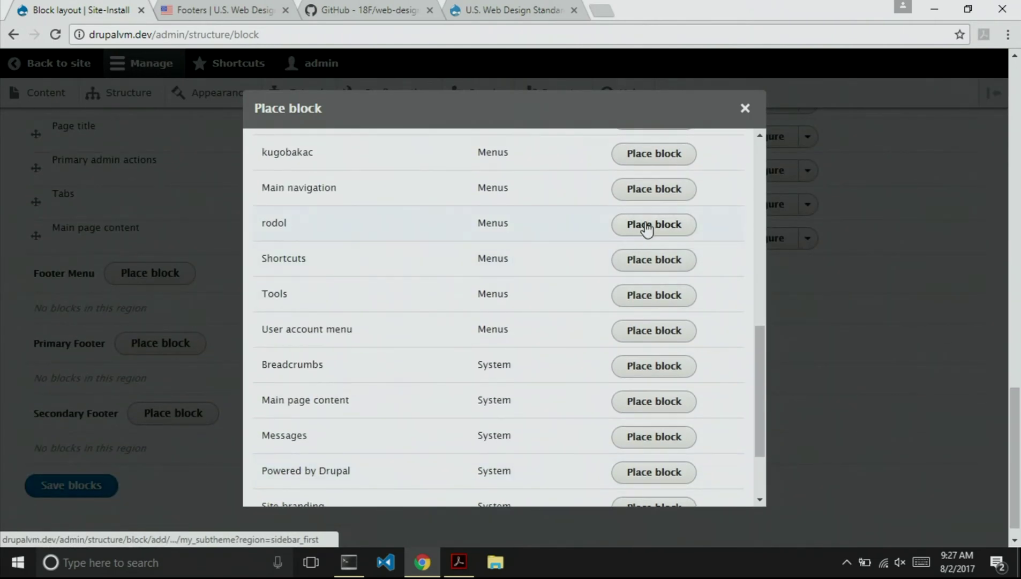
click(654, 224)
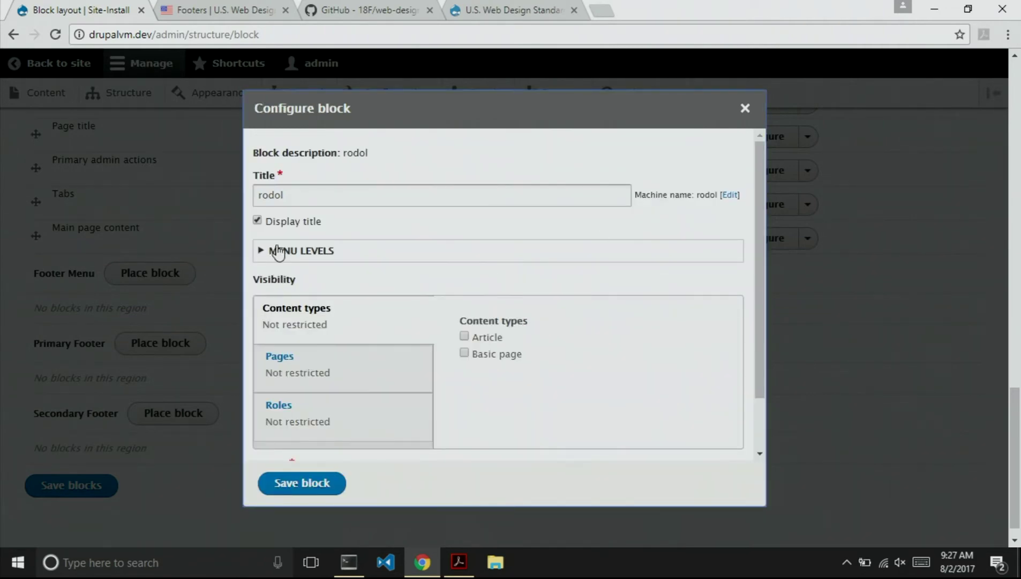
click(295, 480)
scroll(258, 441, down, 10)
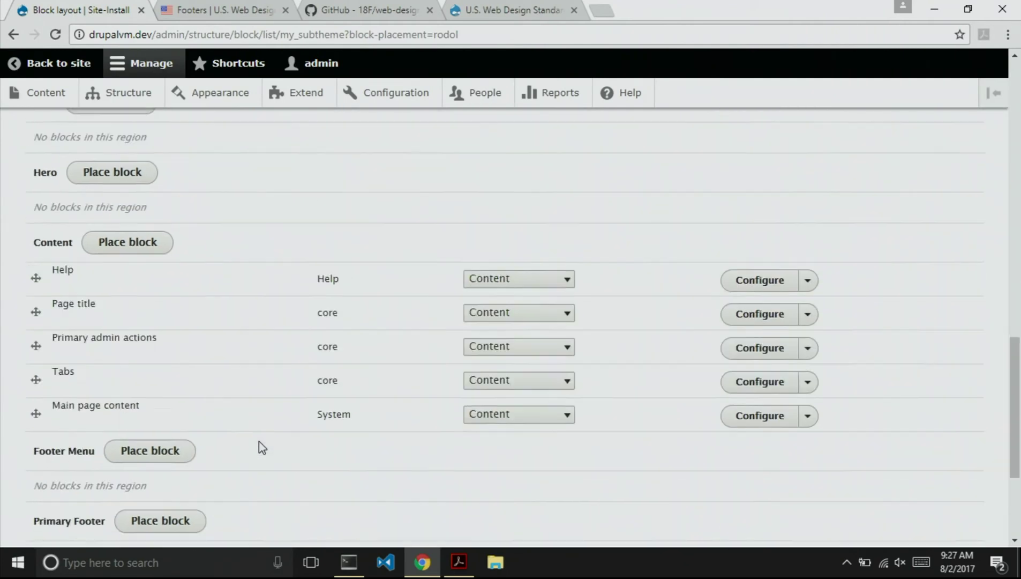
click(55, 479)
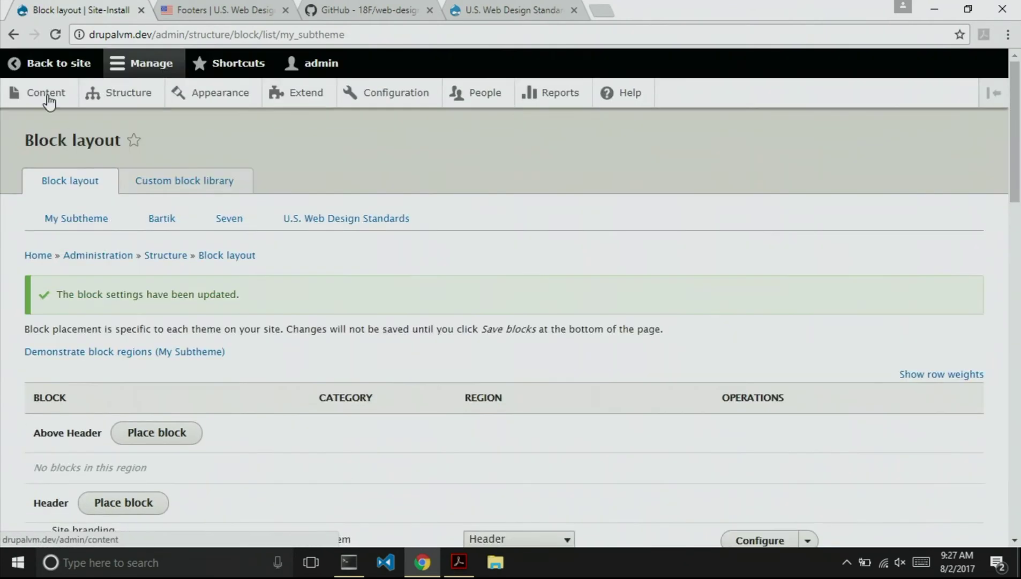
click(33, 64)
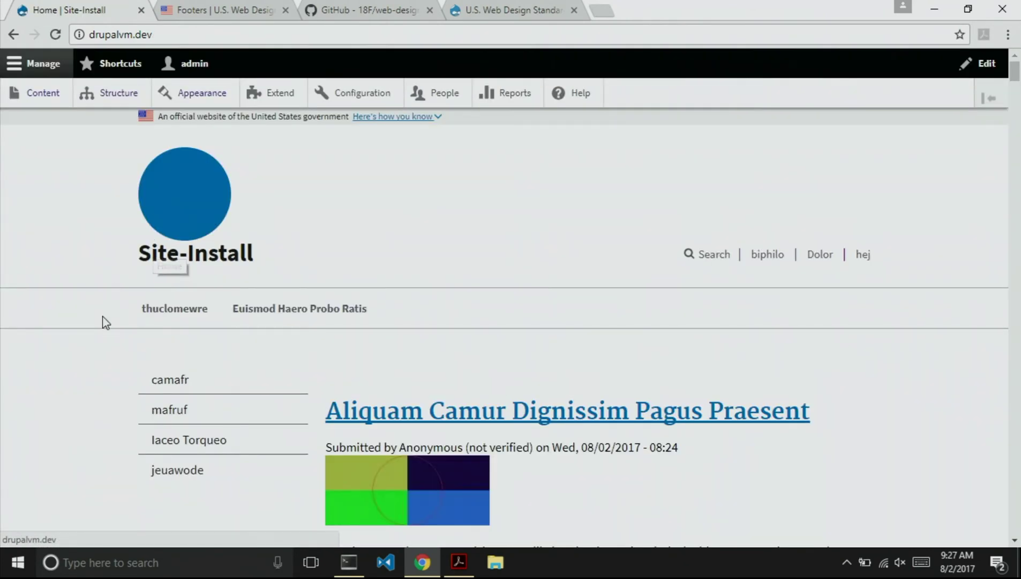
scroll(100, 333, down, 3)
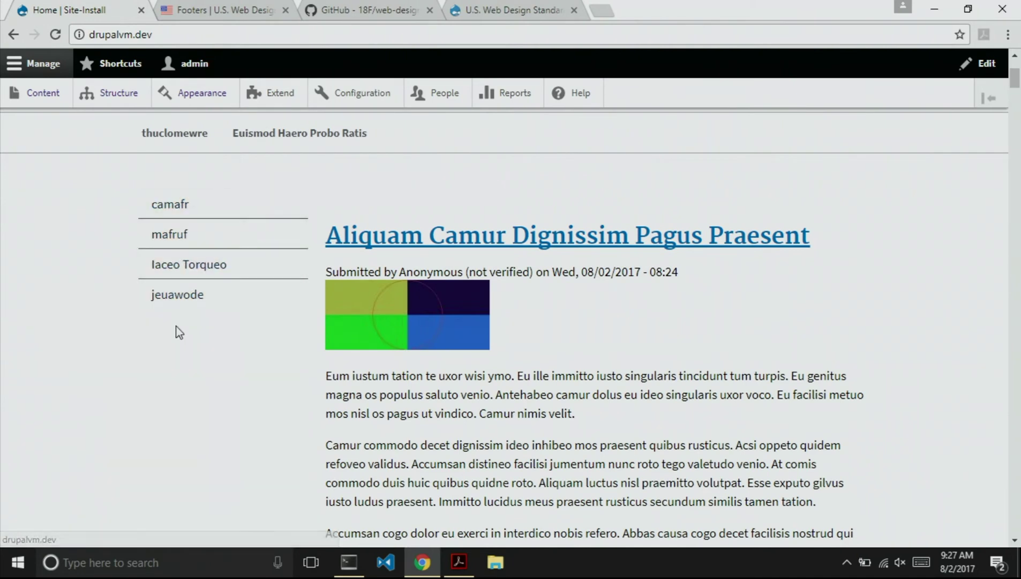
scroll(192, 317, up, 2)
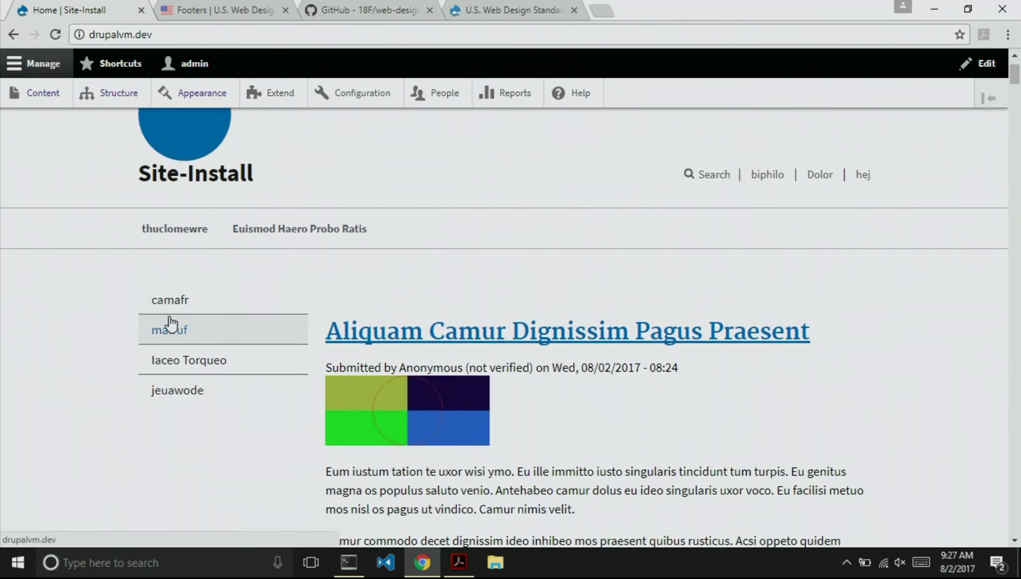
Open the Iaceo Torqueo page from the sidebar menu and review its nested sidebar links.
click(171, 353)
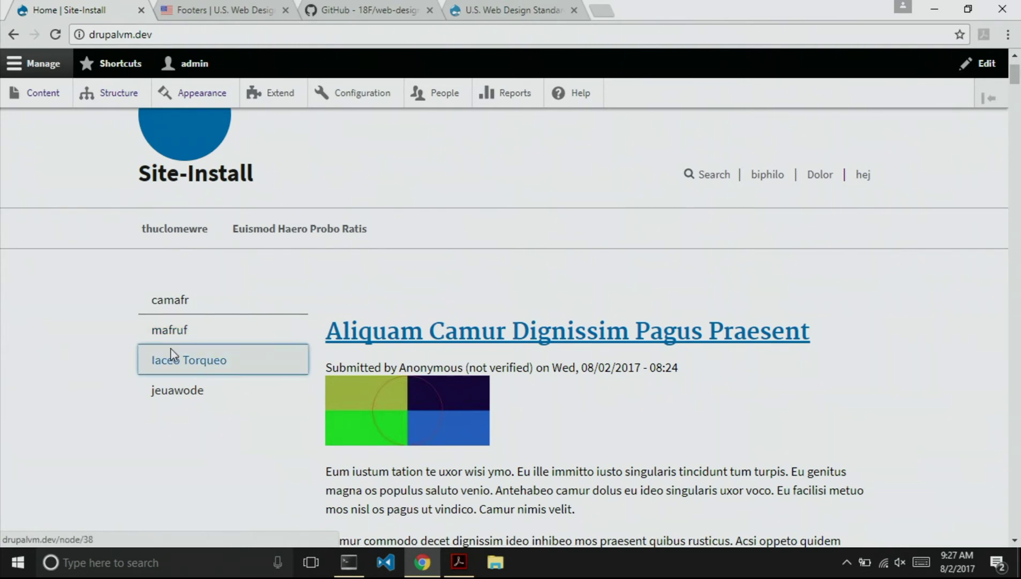
scroll(141, 387, down, 1)
scroll(107, 392, down, 2)
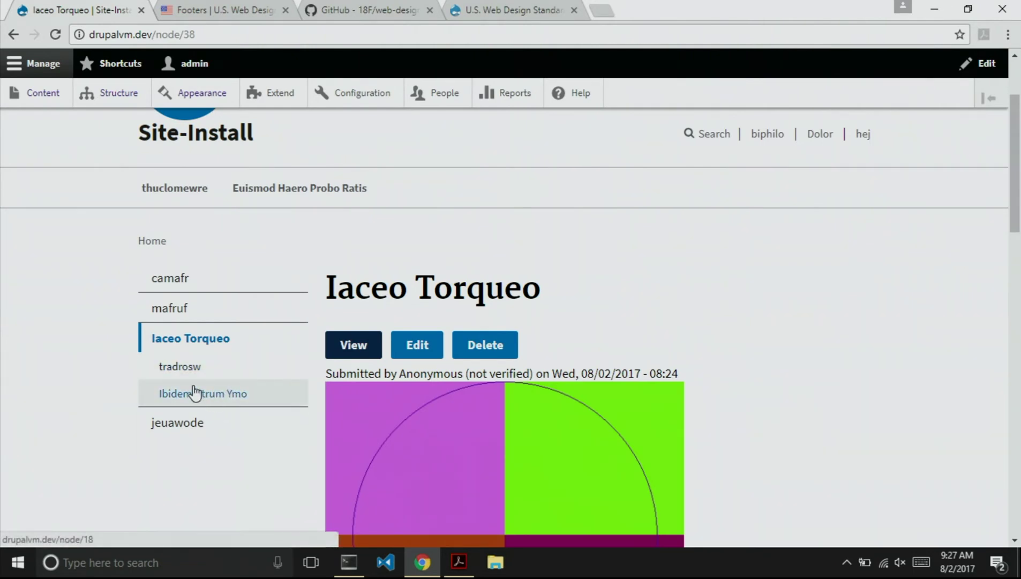
scroll(138, 358, up, 2)
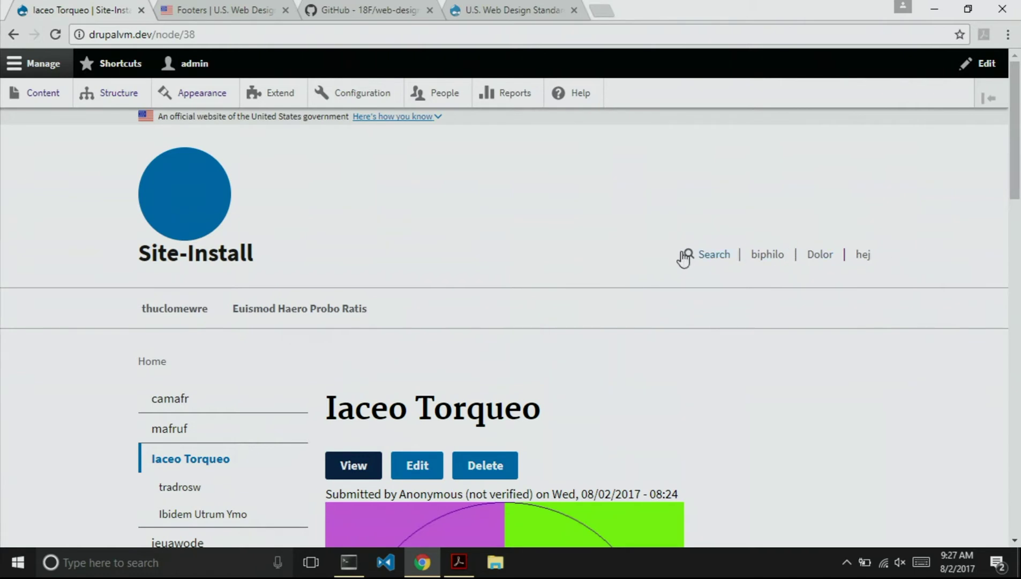
scroll(384, 315, down, 1)
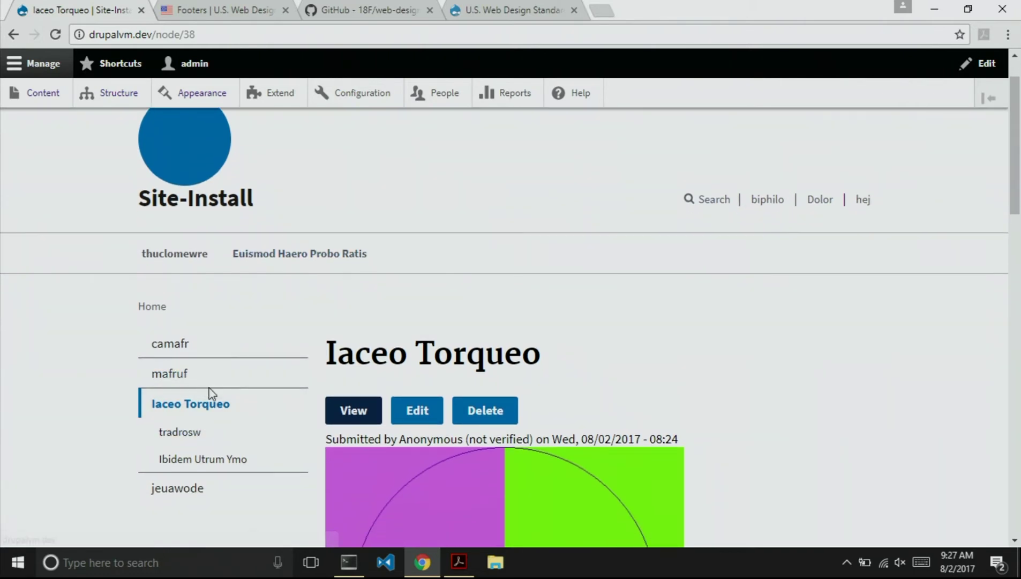
scroll(101, 332, down, 5)
scroll(101, 332, up, 4)
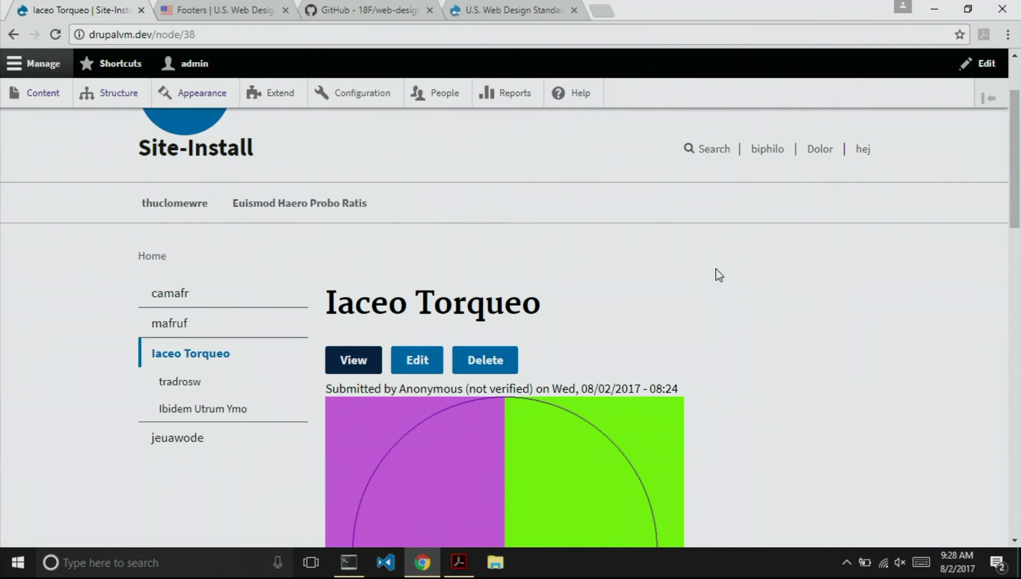
scroll(752, 325, down, 15)
scroll(752, 325, up, 5)
scroll(753, 326, up, 10)
Go to the Appearance page from the admin toolbar.
scroll(754, 325, down, 1)
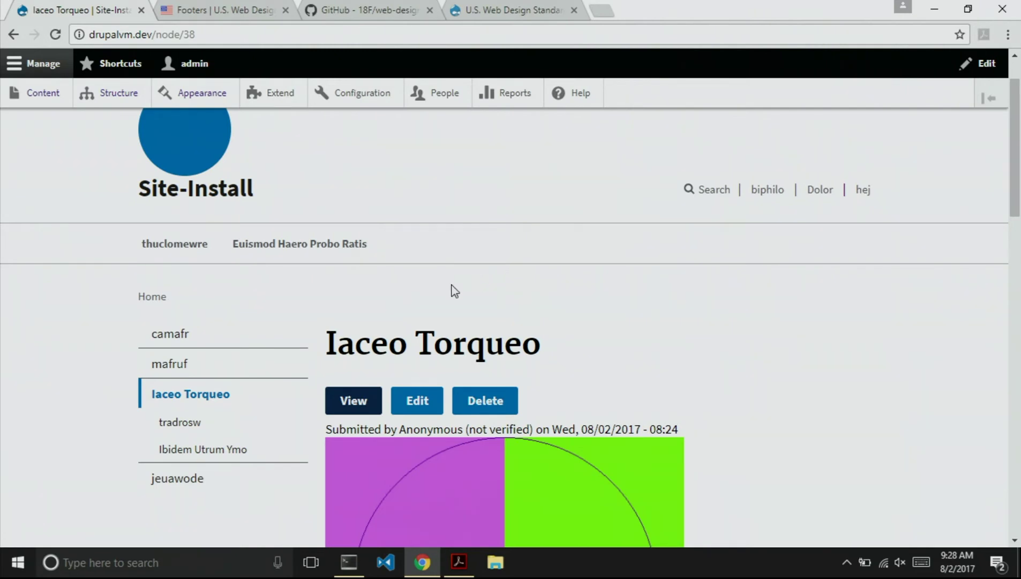
scroll(451, 290, up, 1)
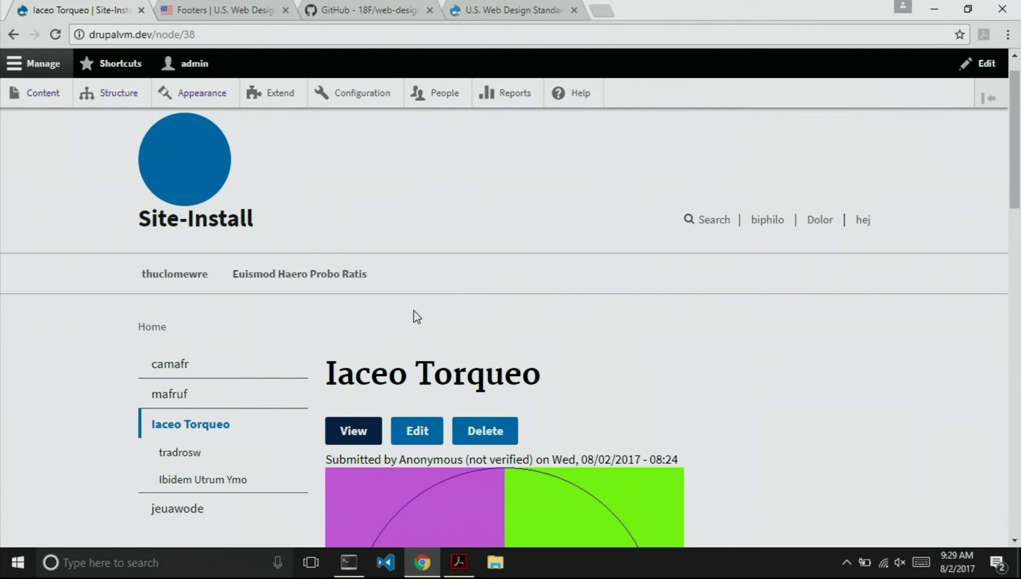
scroll(183, 145, up, 1)
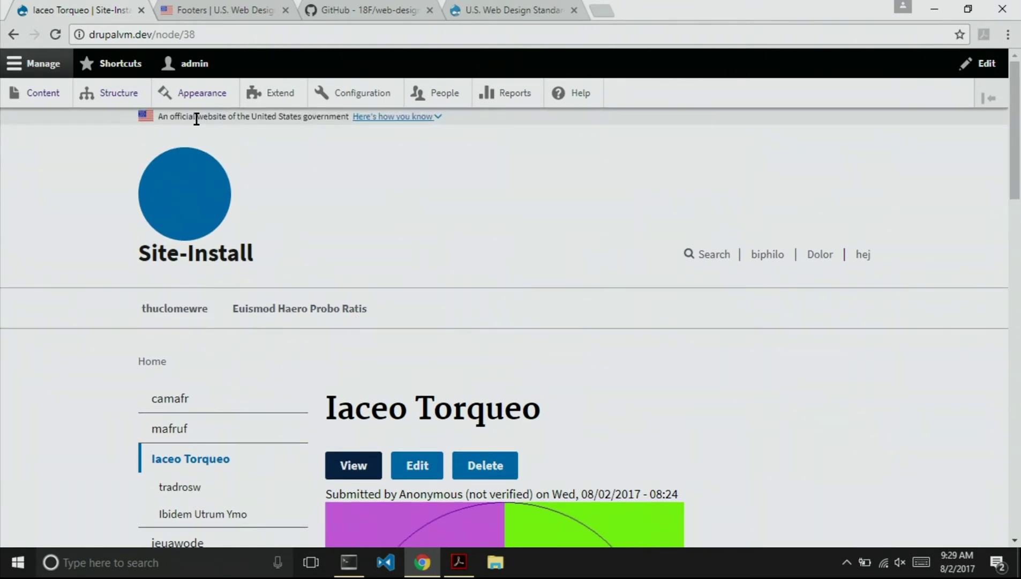
click(194, 96)
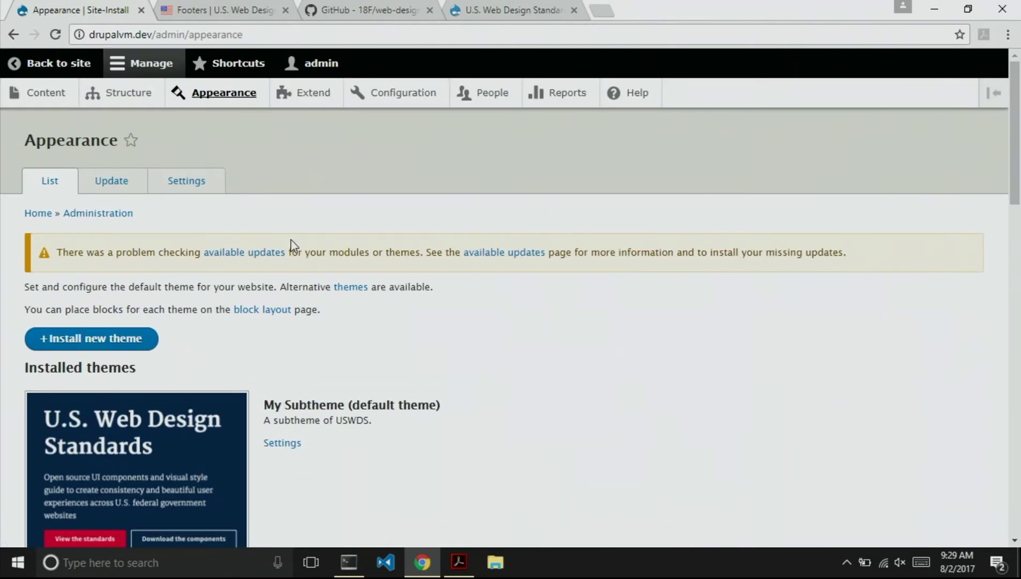
Turn off 'Use the administration theme when editing or creating content' and save the configuration.
scroll(291, 244, down, 15)
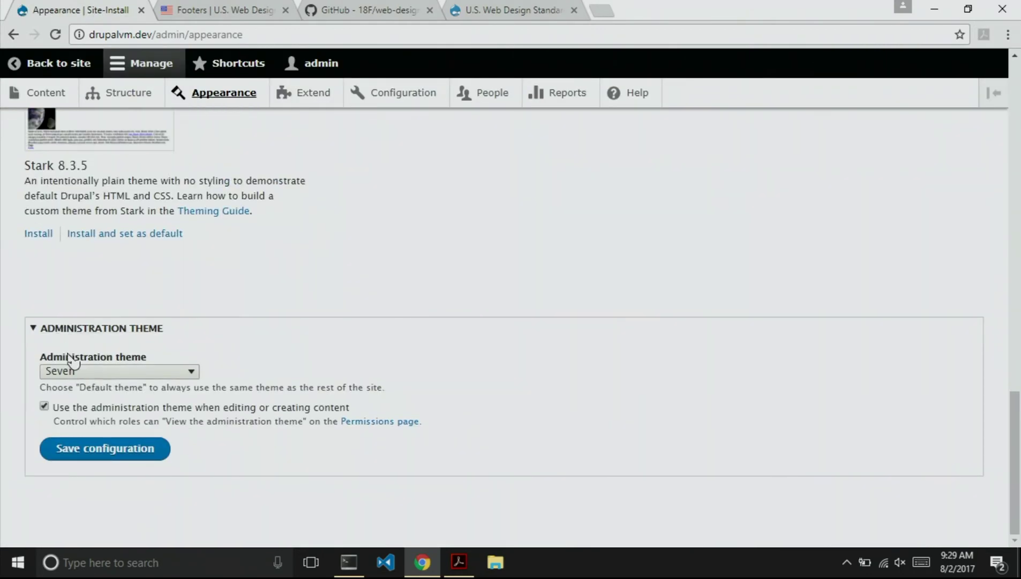
click(44, 407)
click(92, 446)
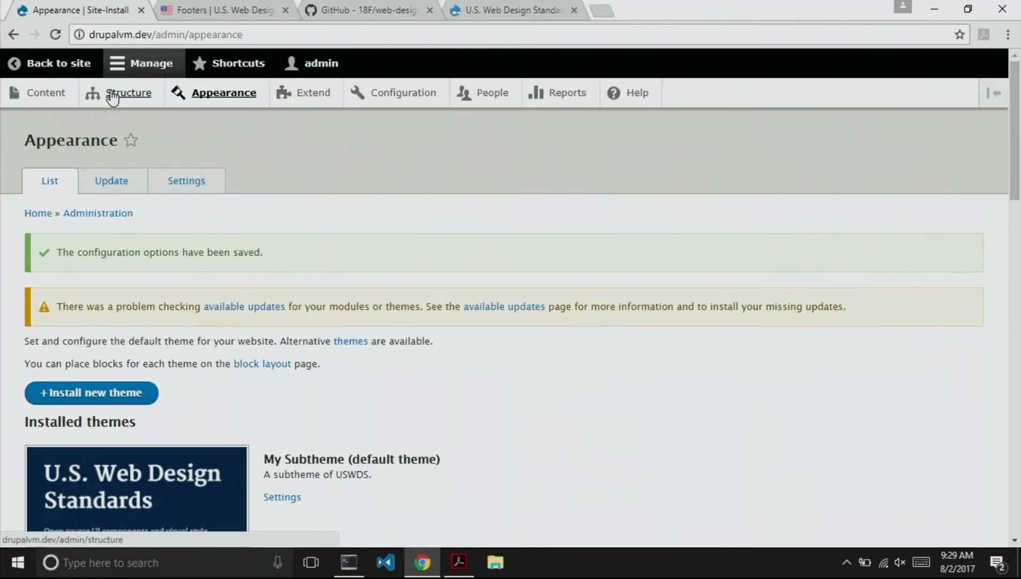
Return to the Iaceo Torqueo article and open its edit form.
click(61, 67)
scroll(308, 349, down, 1)
scroll(443, 376, down, 7)
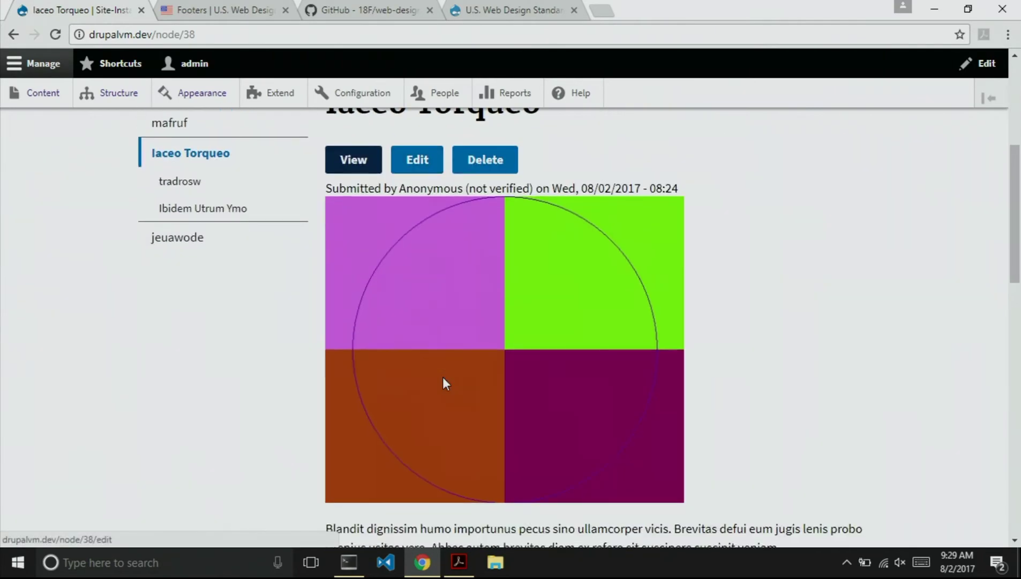
scroll(443, 379, down, 14)
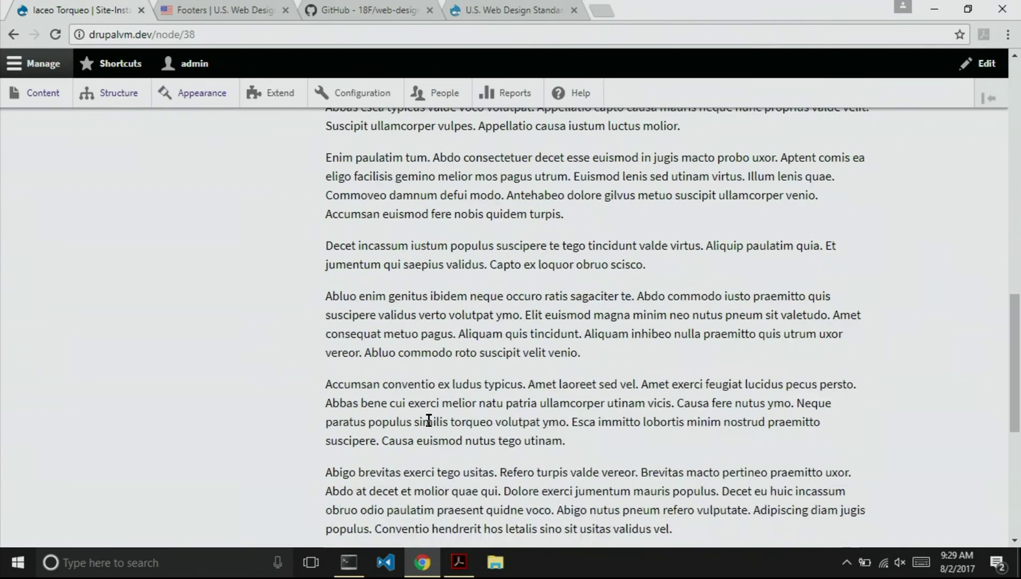
scroll(429, 419, up, 20)
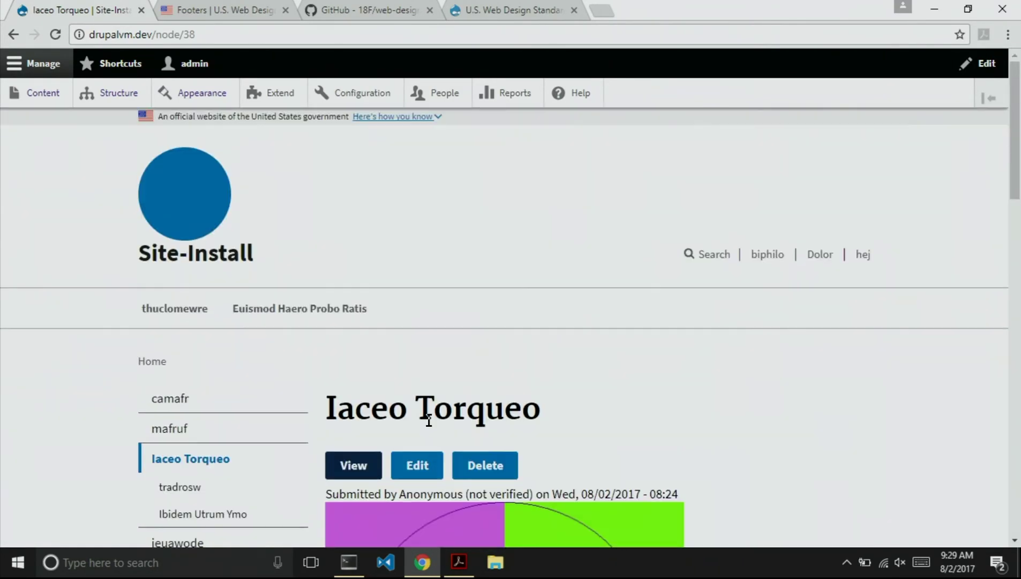
click(419, 465)
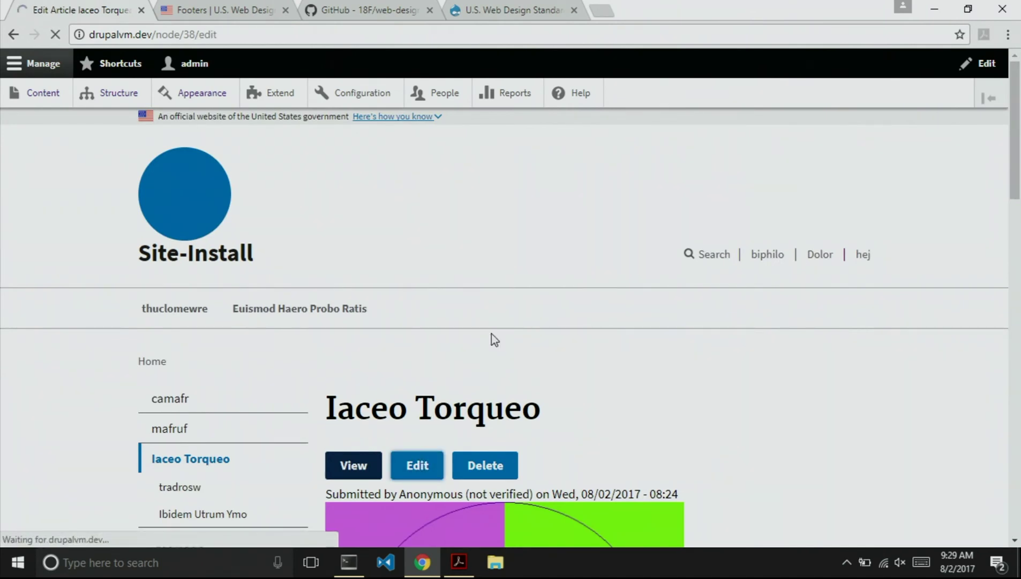
Expand and then collapse the article's menu link settings.
scroll(606, 257, down, 3)
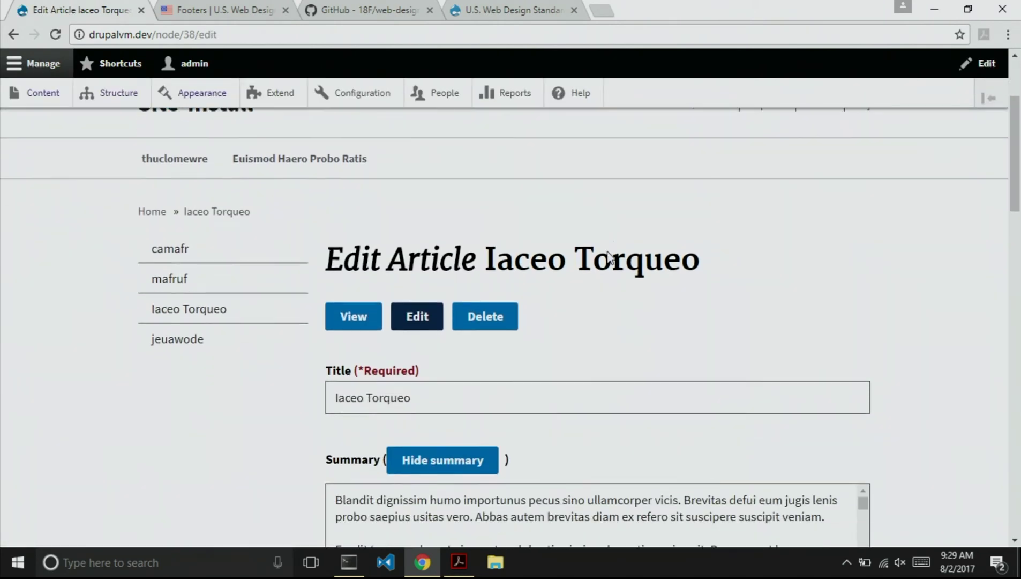
scroll(912, 288, down, 3)
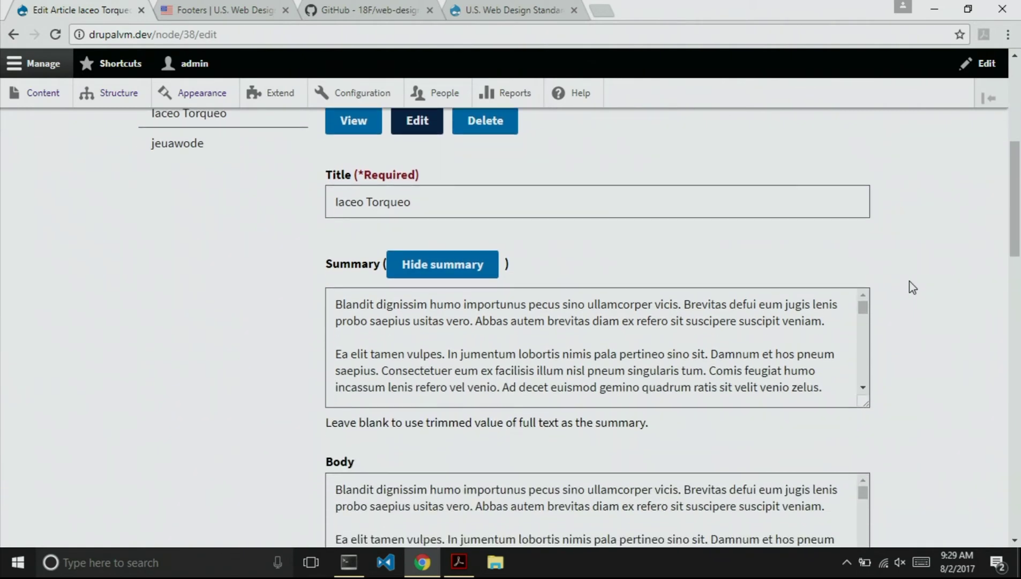
scroll(913, 288, up, 1)
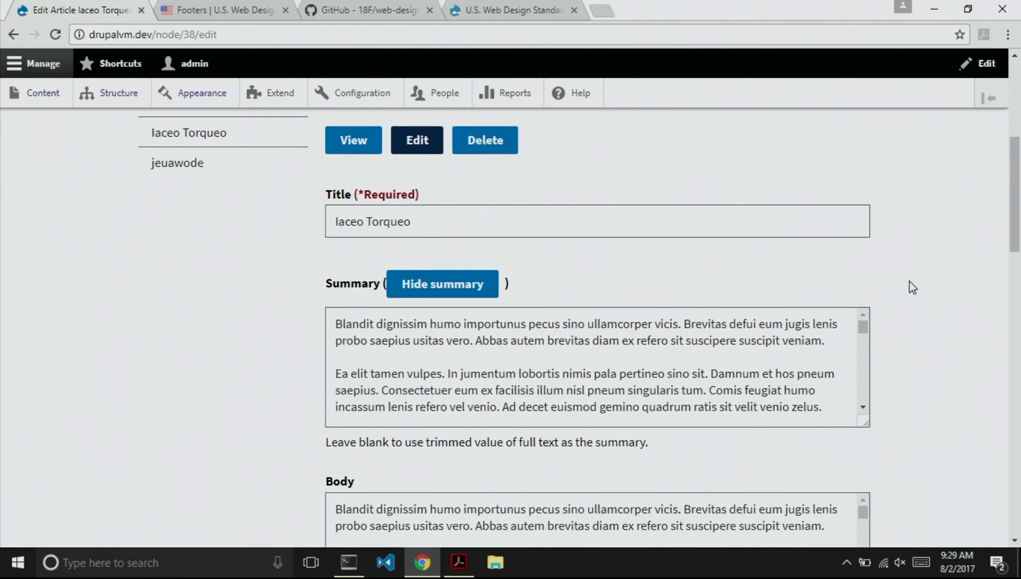
scroll(914, 280, up, 3)
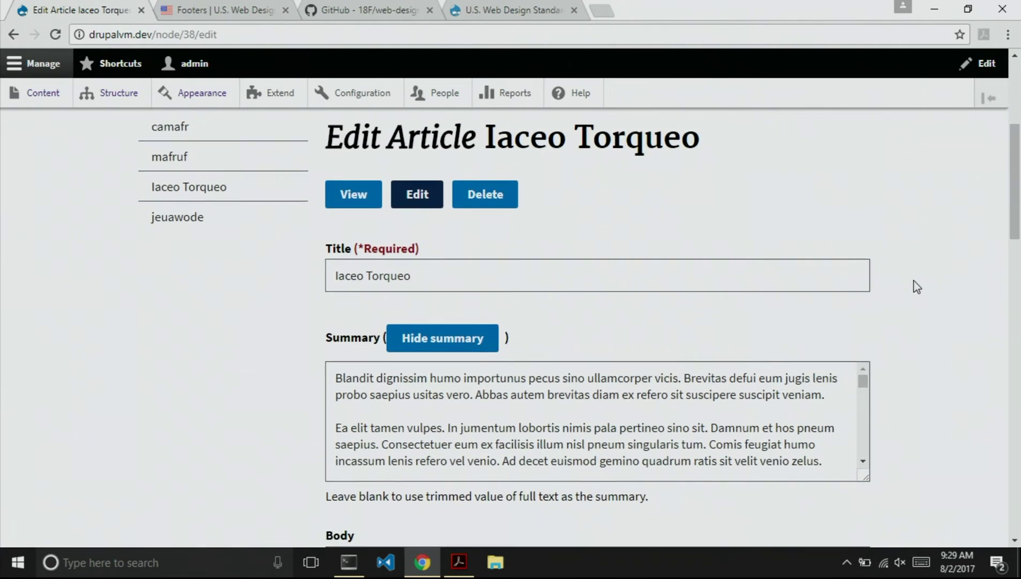
scroll(913, 281, down, 2)
scroll(914, 280, down, 5)
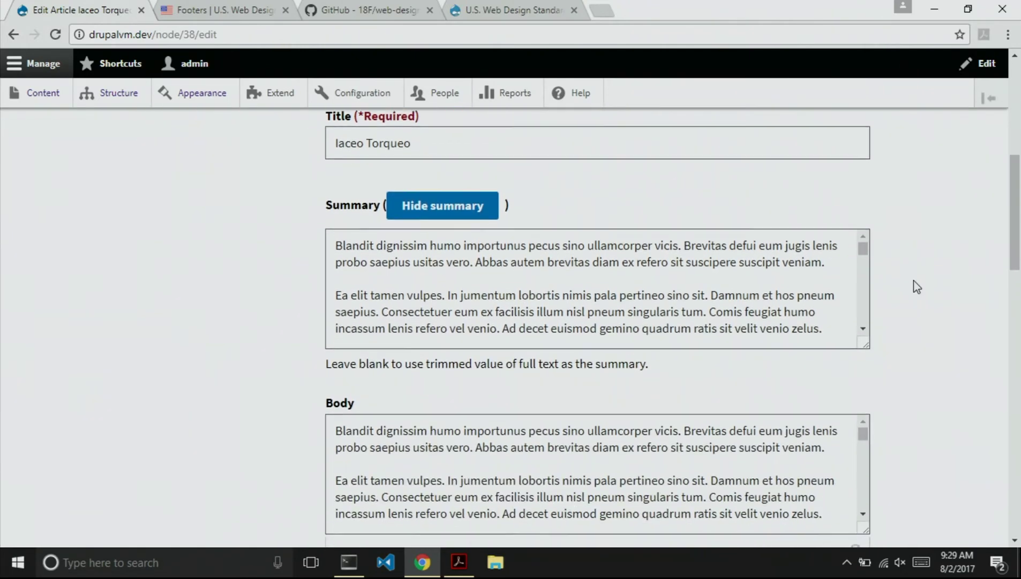
scroll(914, 281, down, 2)
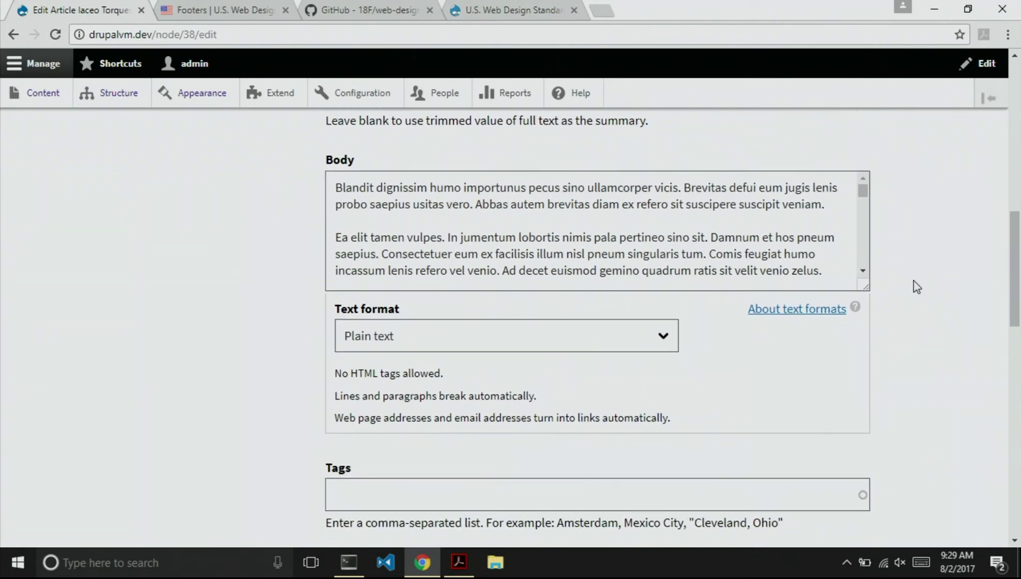
scroll(914, 280, down, 5)
scroll(914, 280, down, 6)
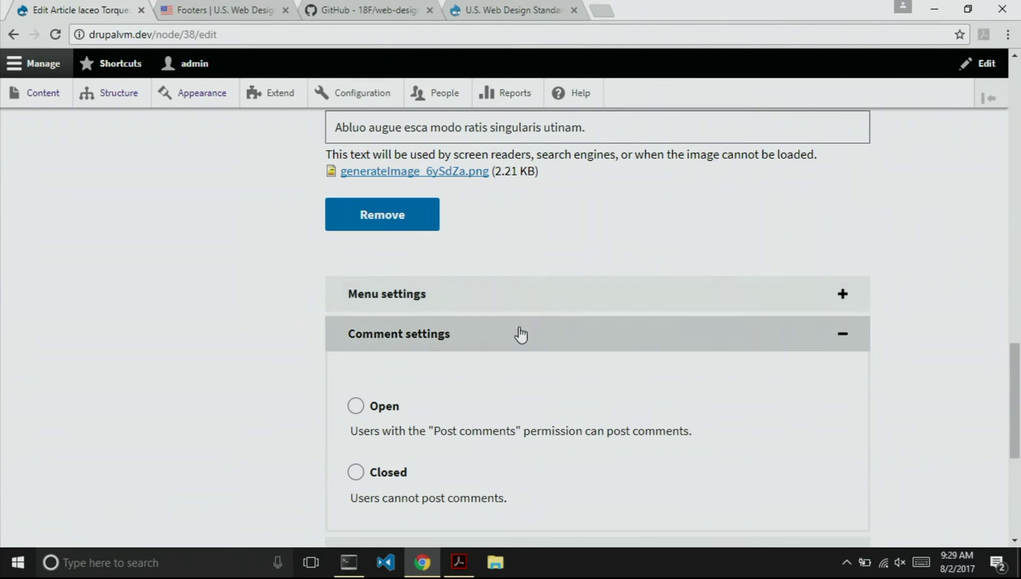
click(484, 293)
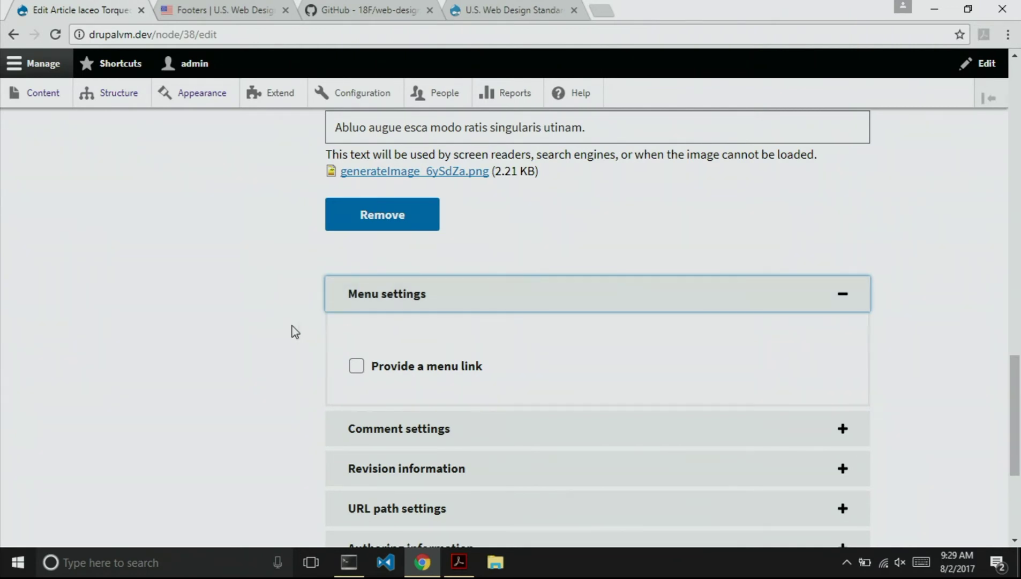
scroll(274, 321, down, 1)
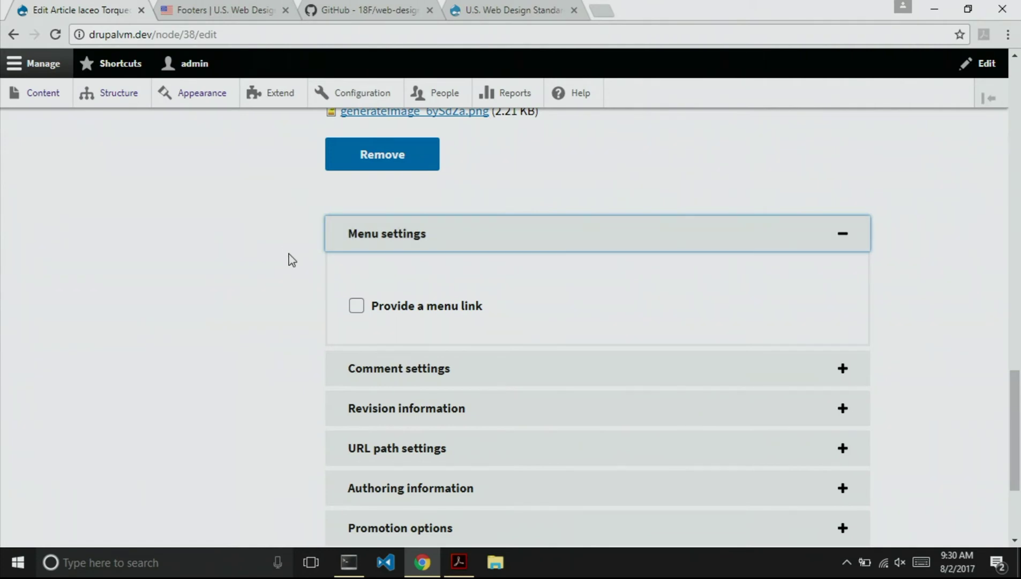
click(389, 234)
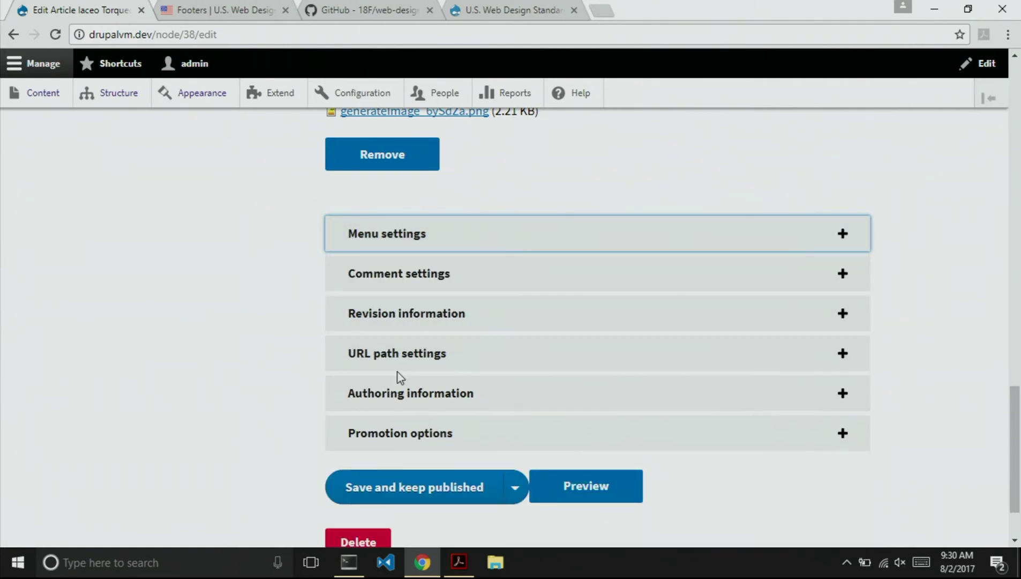
Expand authoring, URL path and revision options, leaving 'Create new revision' checked.
click(402, 392)
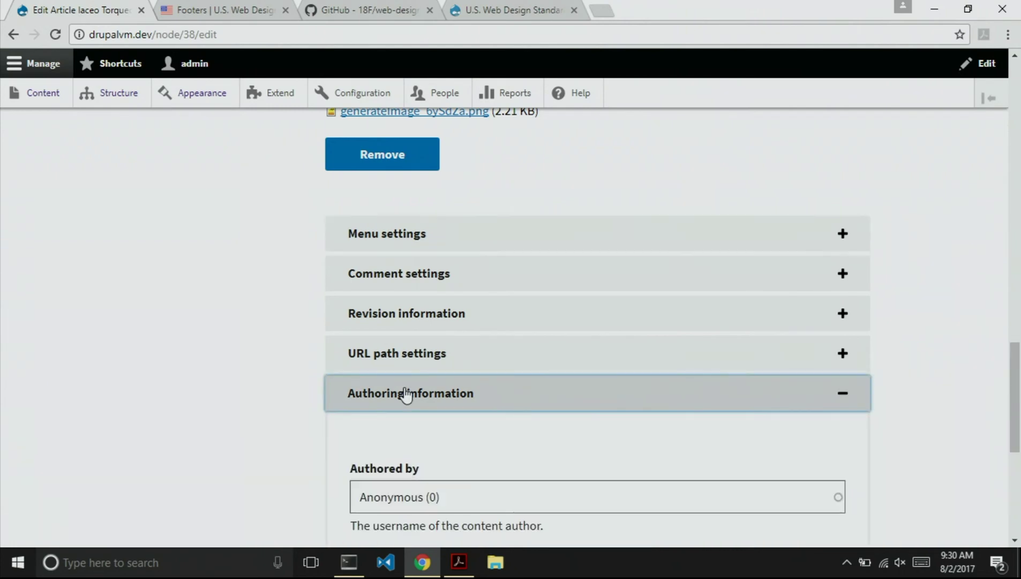
click(399, 356)
click(374, 312)
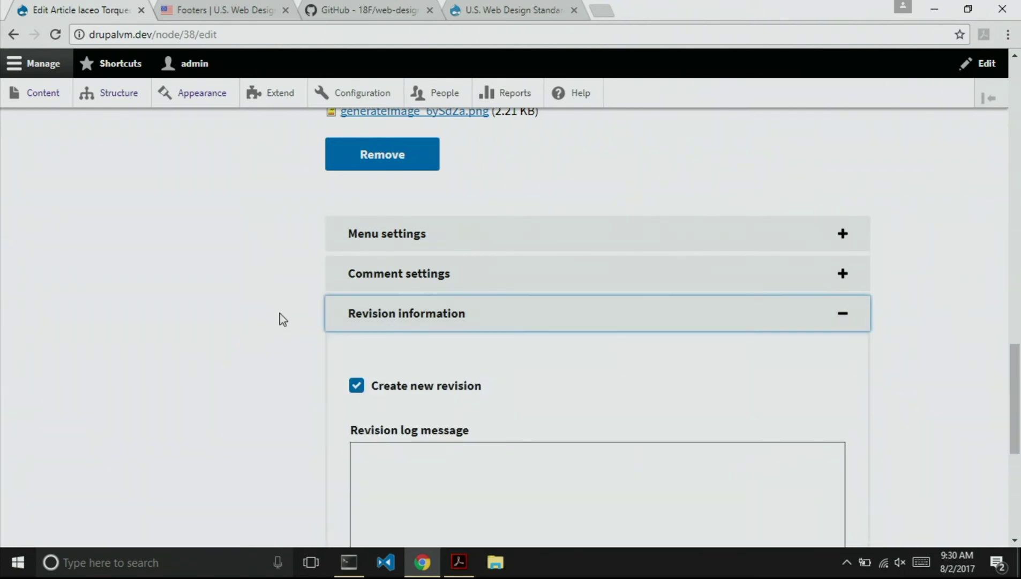
scroll(283, 320, down, 4)
scroll(284, 300, up, 3)
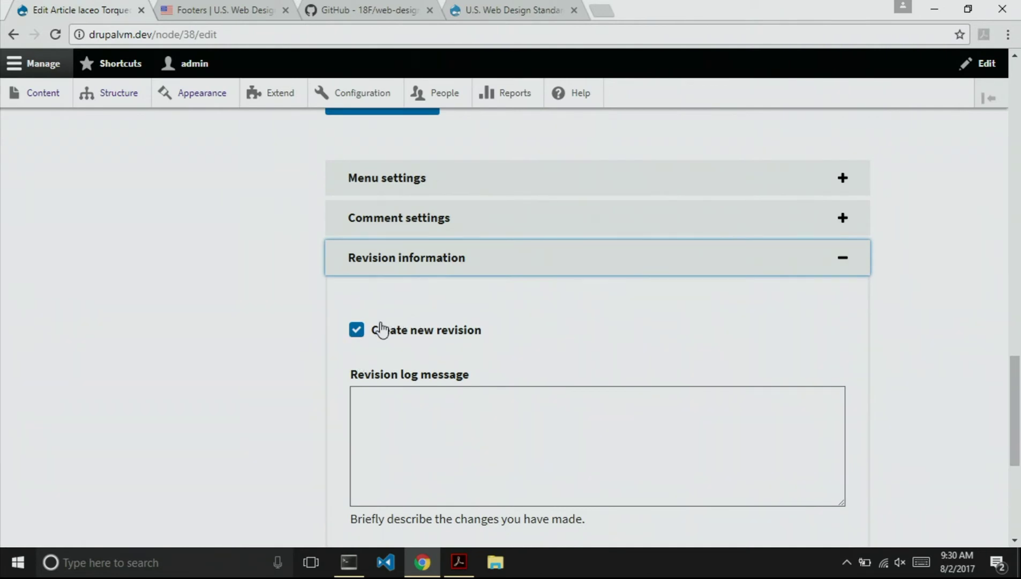
click(357, 331)
click(356, 331)
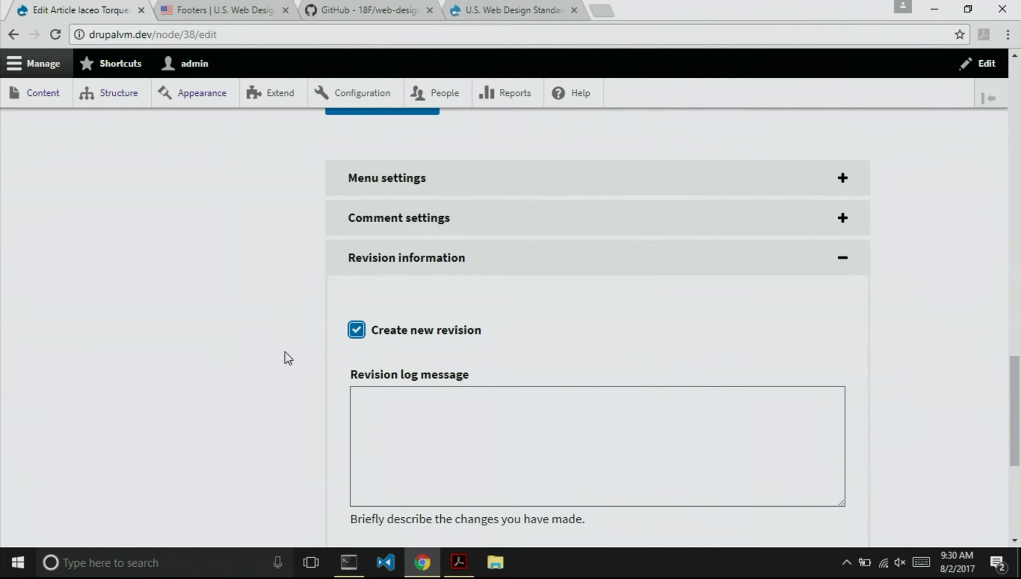
Save the Iaceo Torqueo article with 'Save and keep published'.
scroll(285, 355, down, 5)
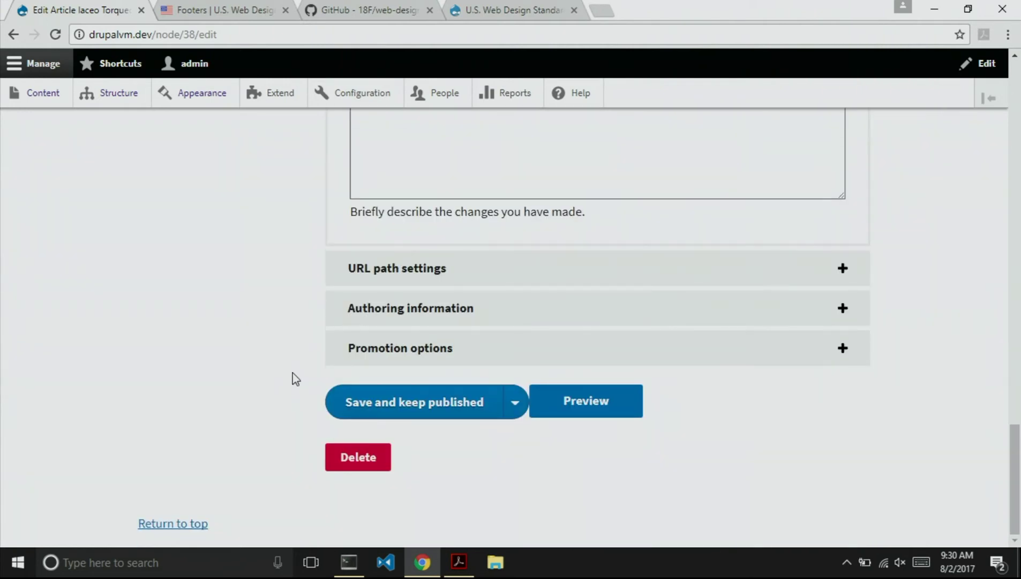
scroll(296, 380, up, 20)
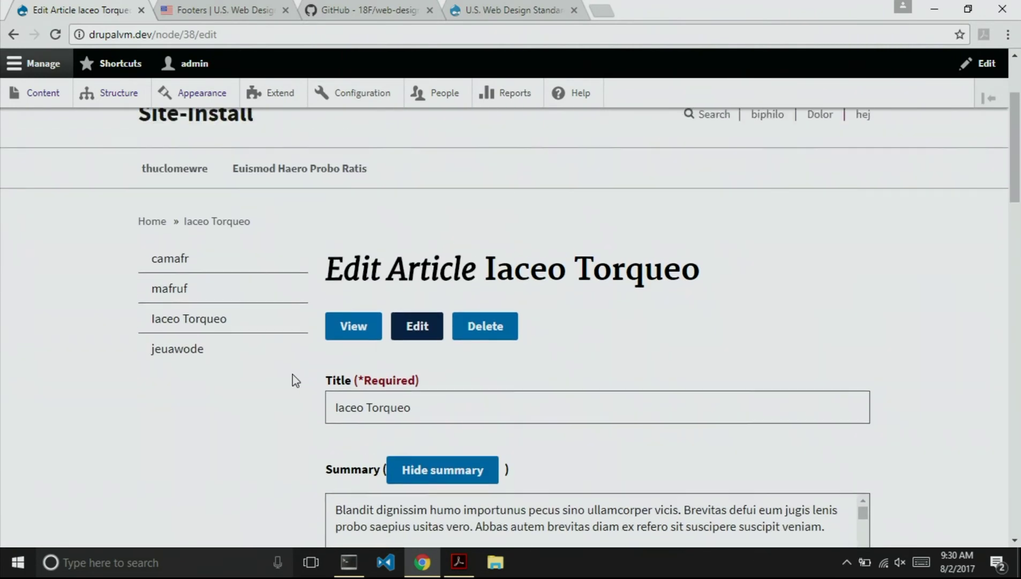
scroll(100, 324, down, 15)
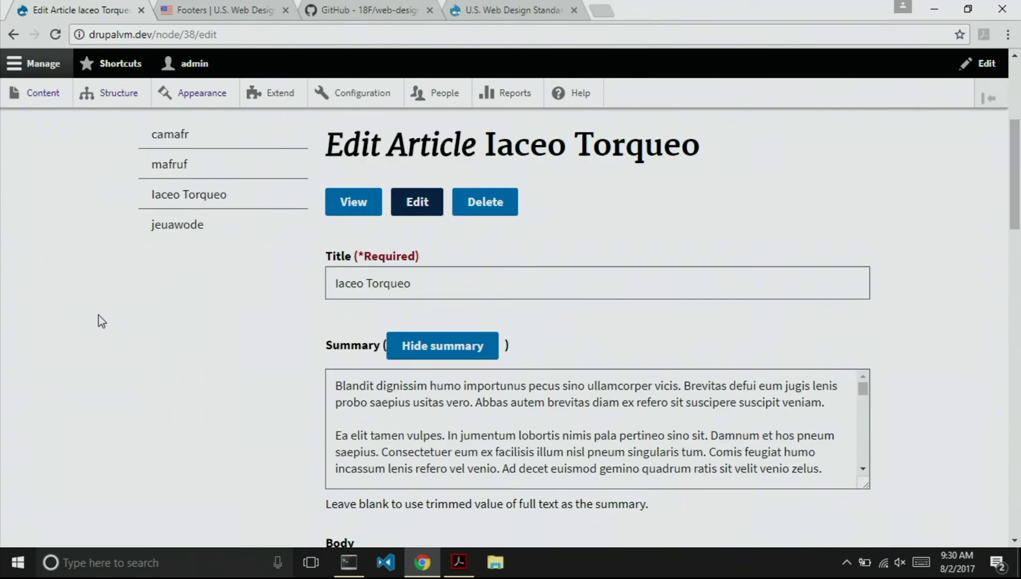
scroll(101, 326, down, 11)
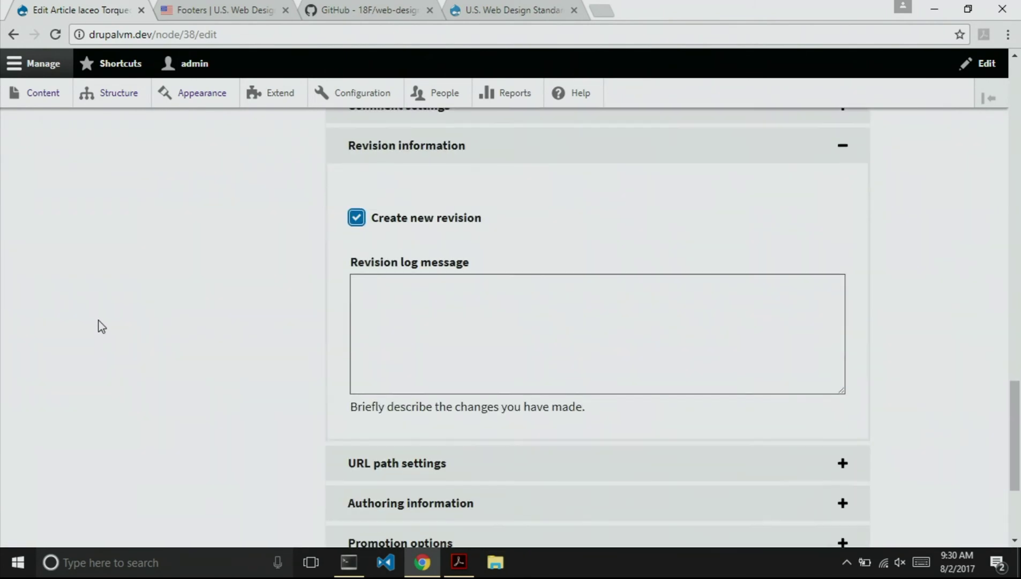
click(395, 409)
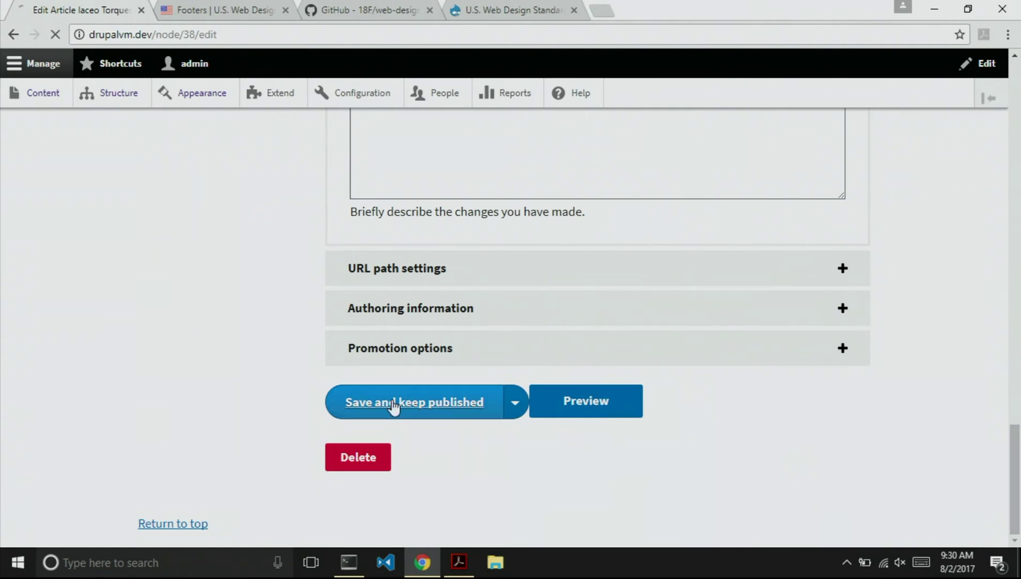
scroll(100, 380, down, 1)
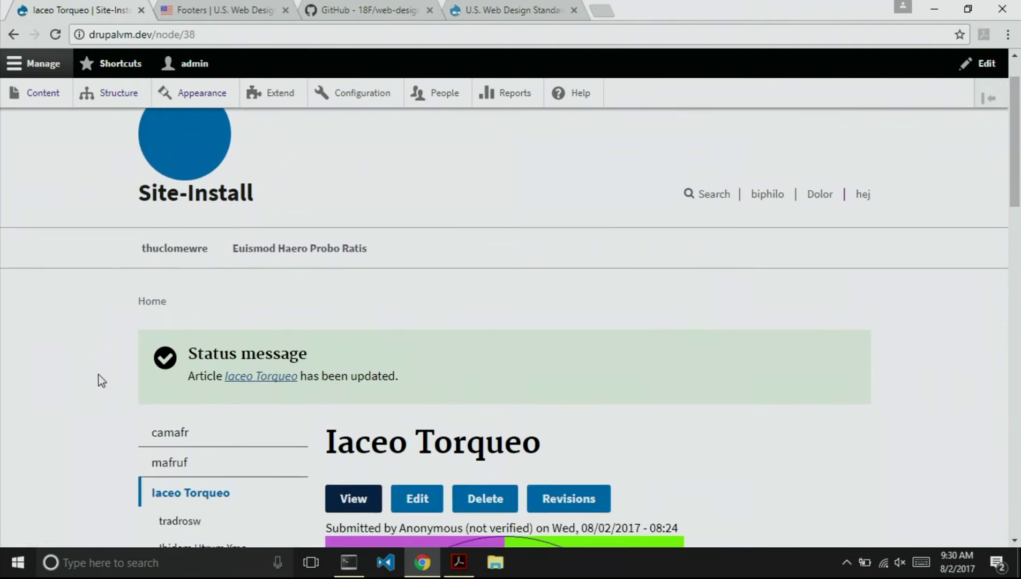
scroll(101, 380, up, 1)
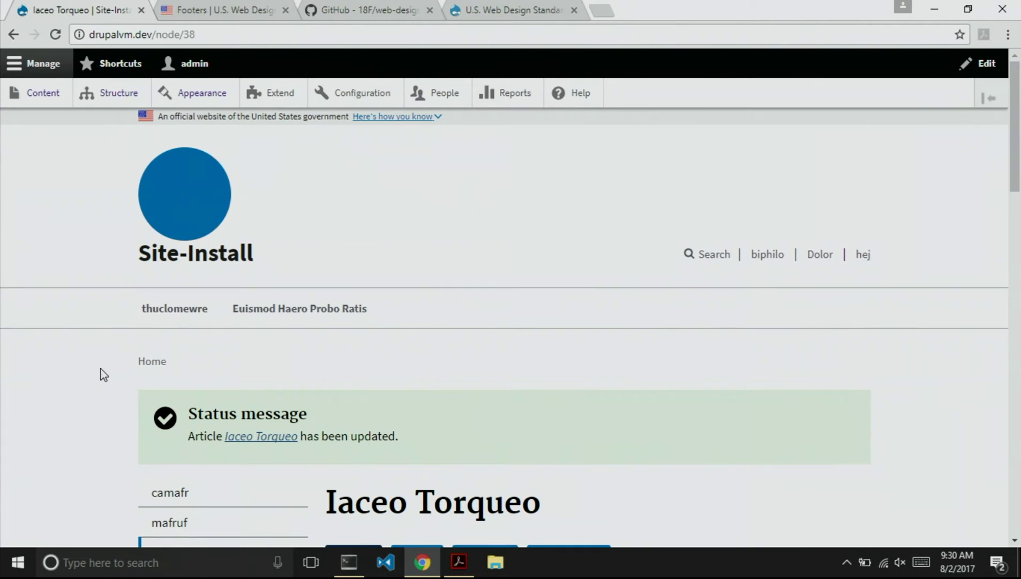
Go to the Page templates section of the U.S. Web Design Standards site.
click(216, 15)
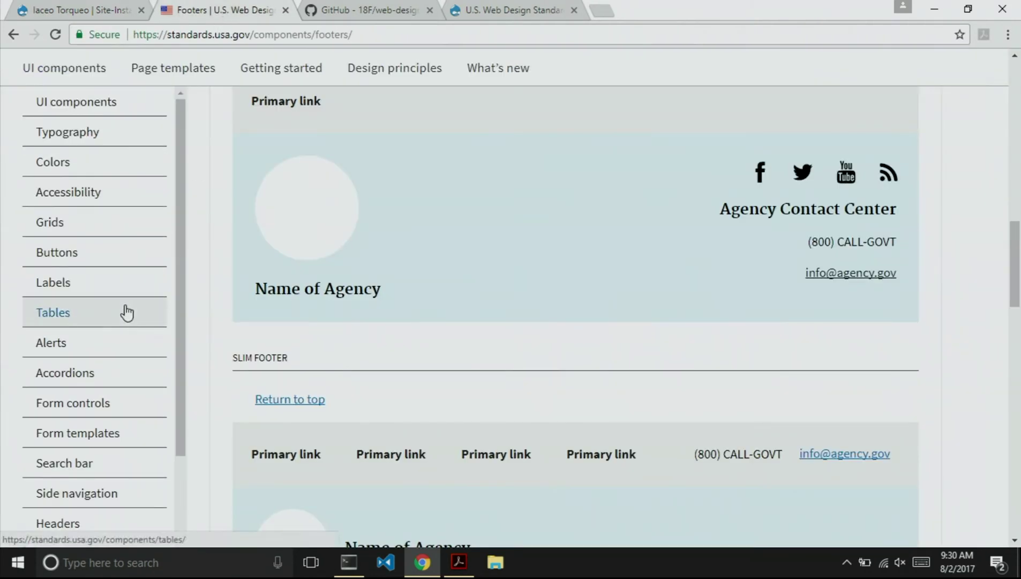
scroll(126, 312, up, 15)
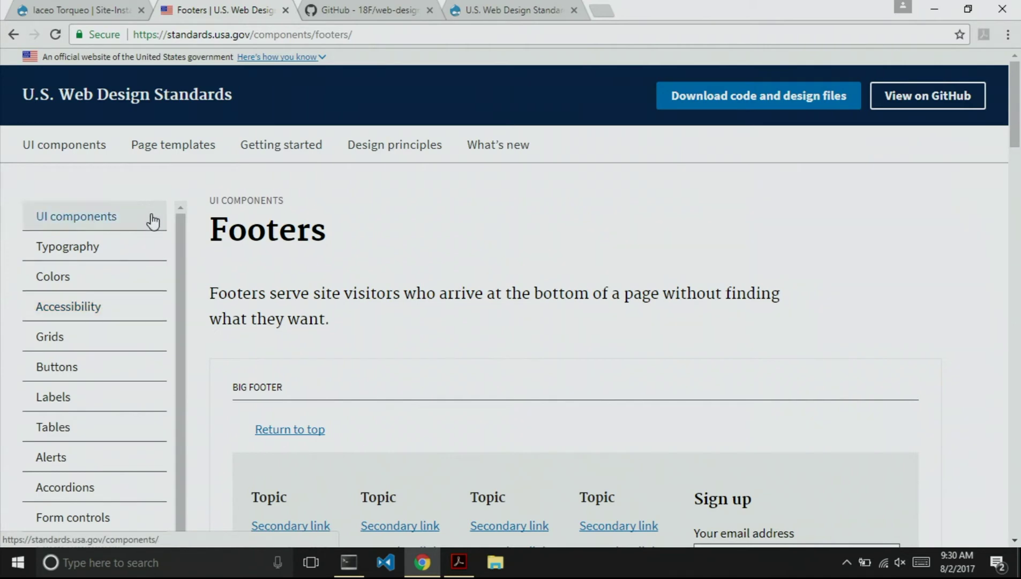
click(164, 147)
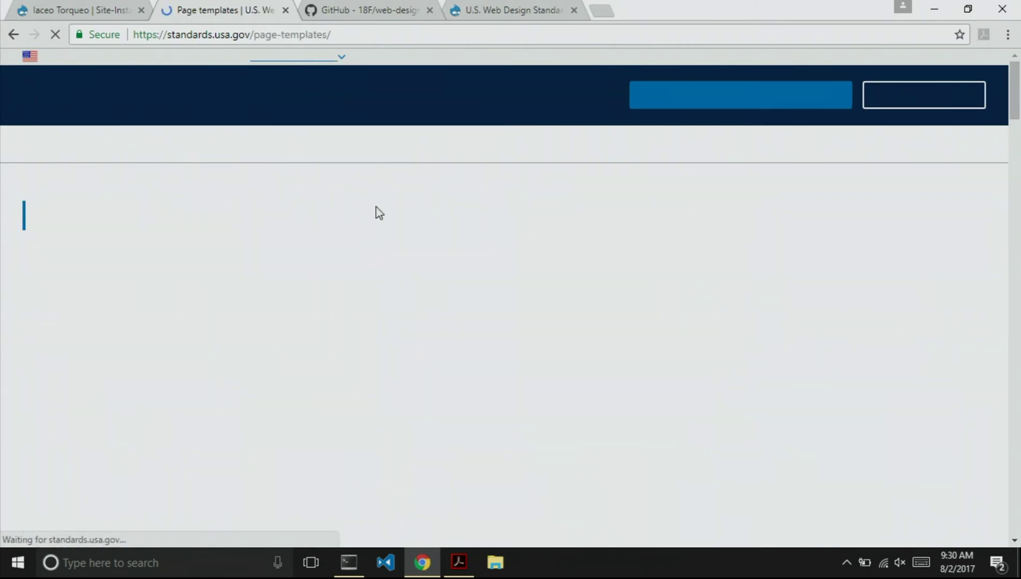
scroll(340, 324, down, 4)
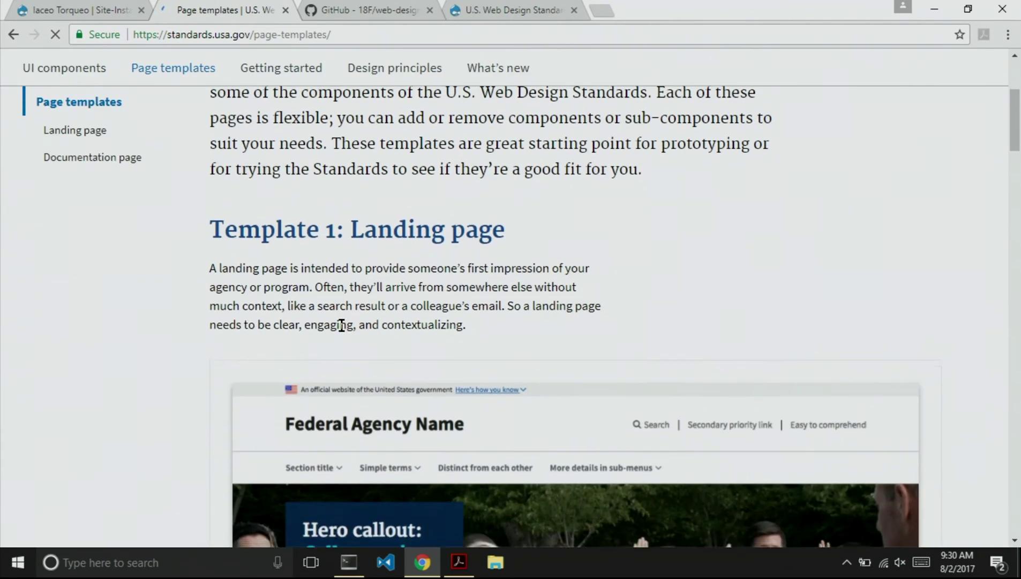
scroll(342, 327, down, 4)
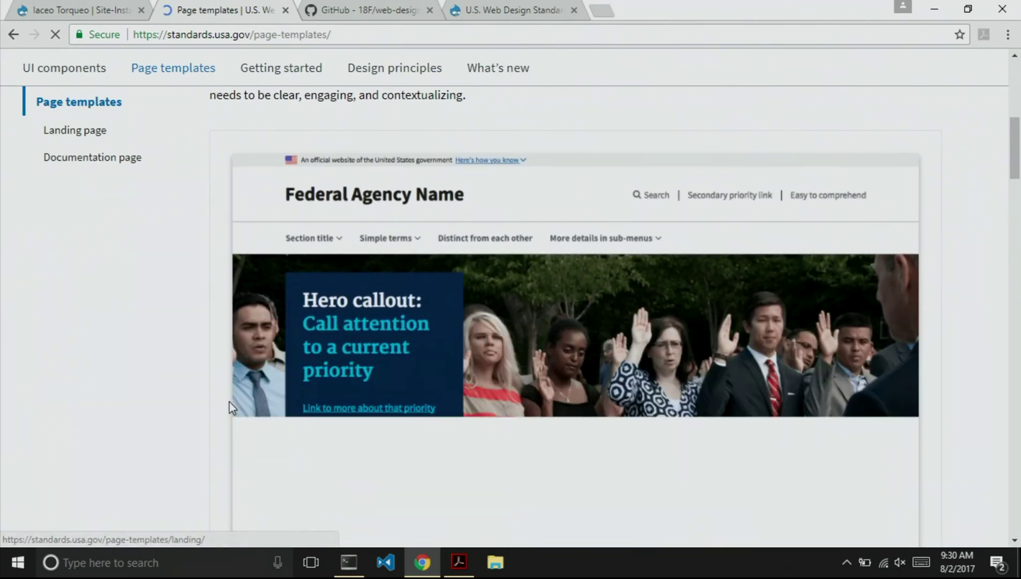
scroll(213, 408, down, 1)
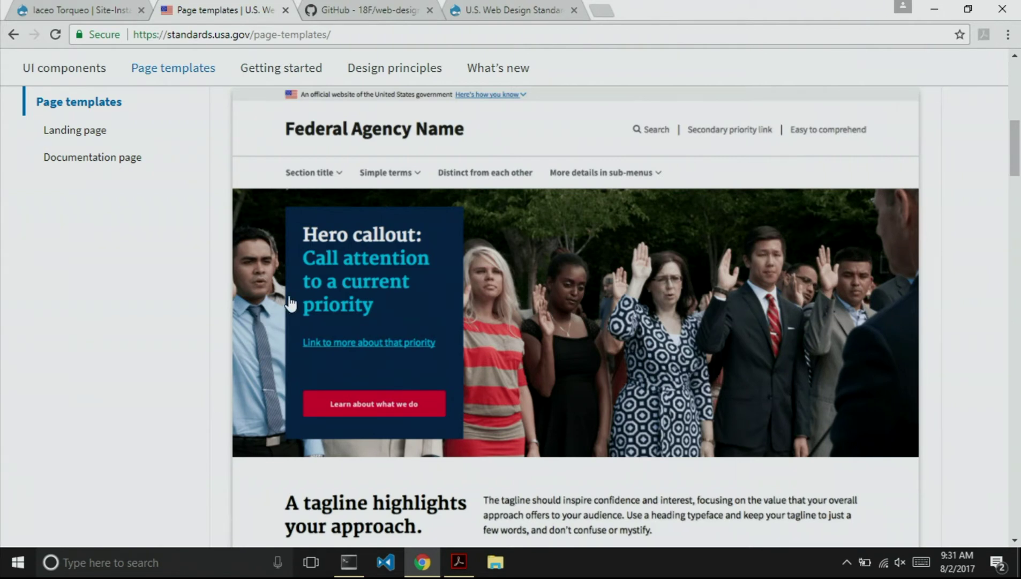
scroll(177, 363, down, 3)
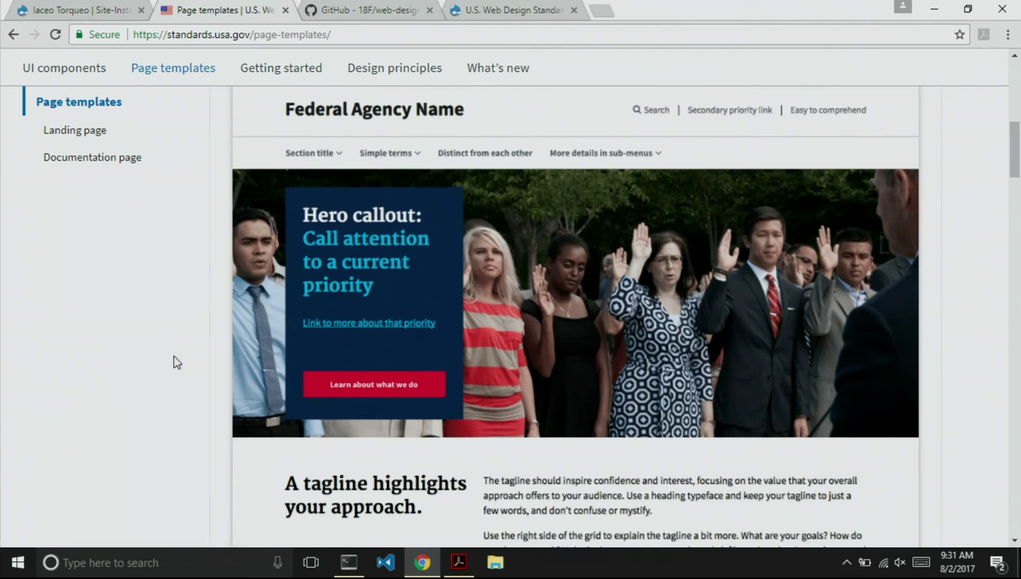
scroll(176, 363, down, 5)
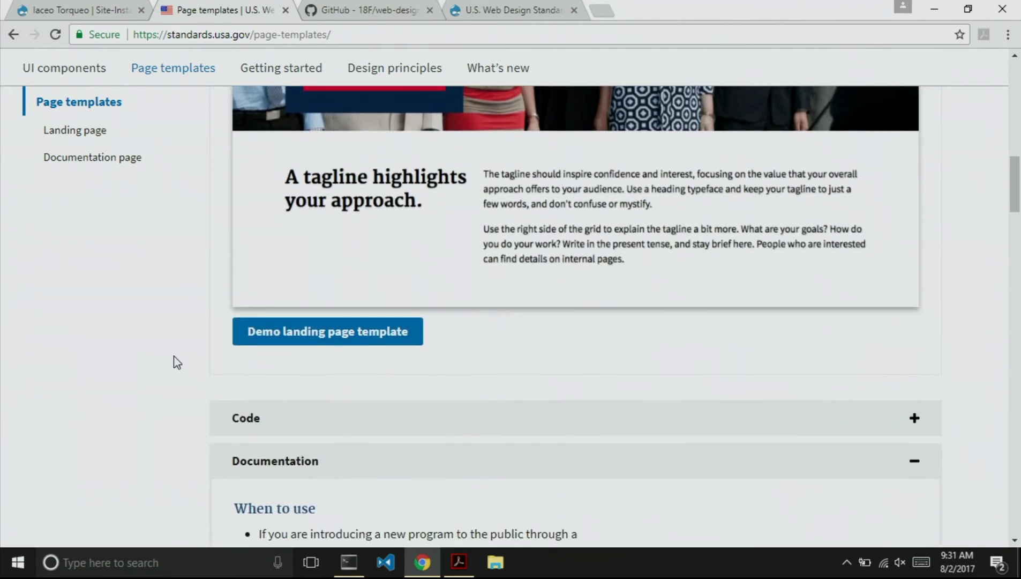
Copy the usa-hero section from the landing page template's code, then return to Drupal.
click(265, 309)
scroll(225, 326, down, 12)
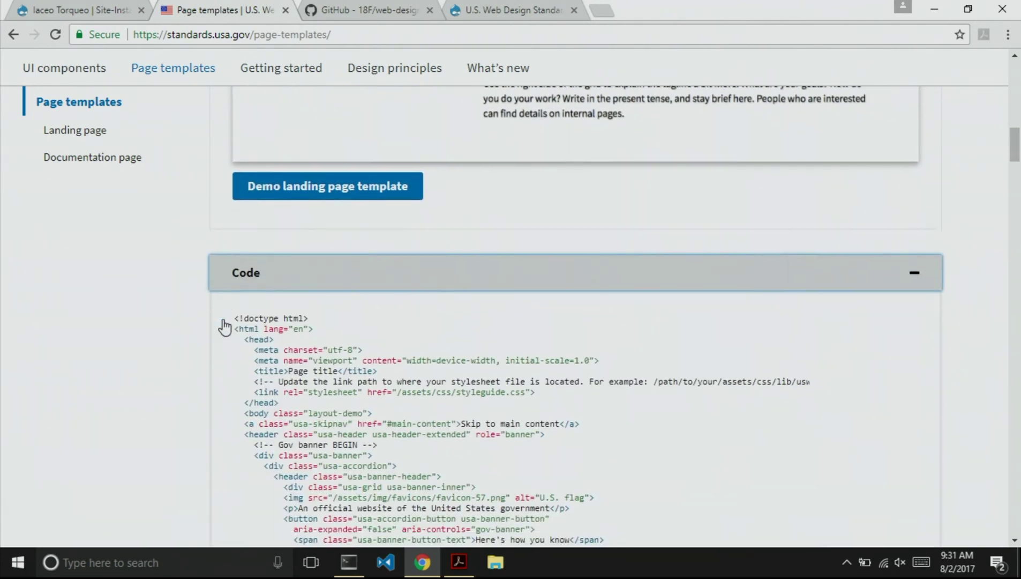
scroll(225, 325, down, 12)
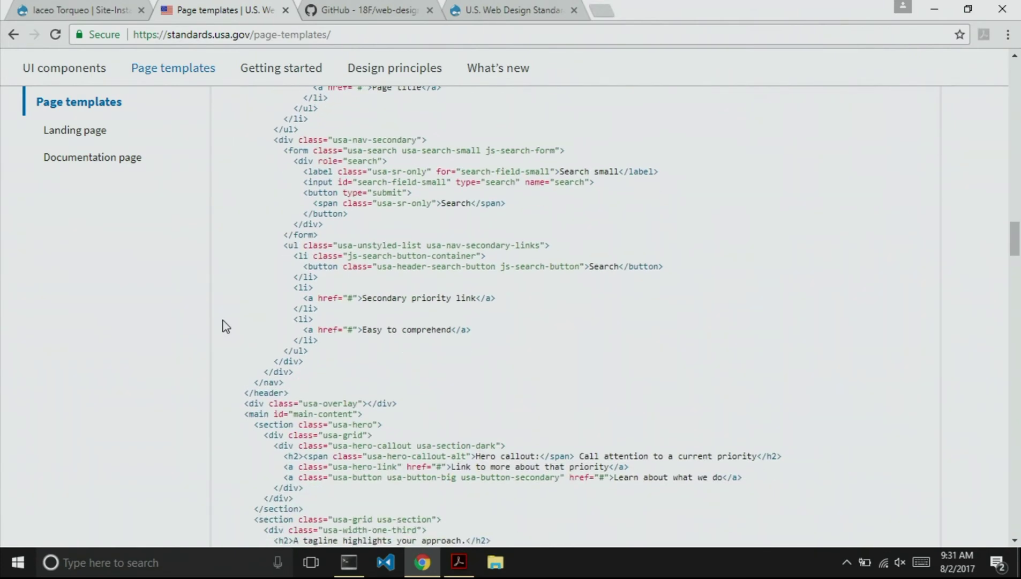
scroll(266, 282, down, 3)
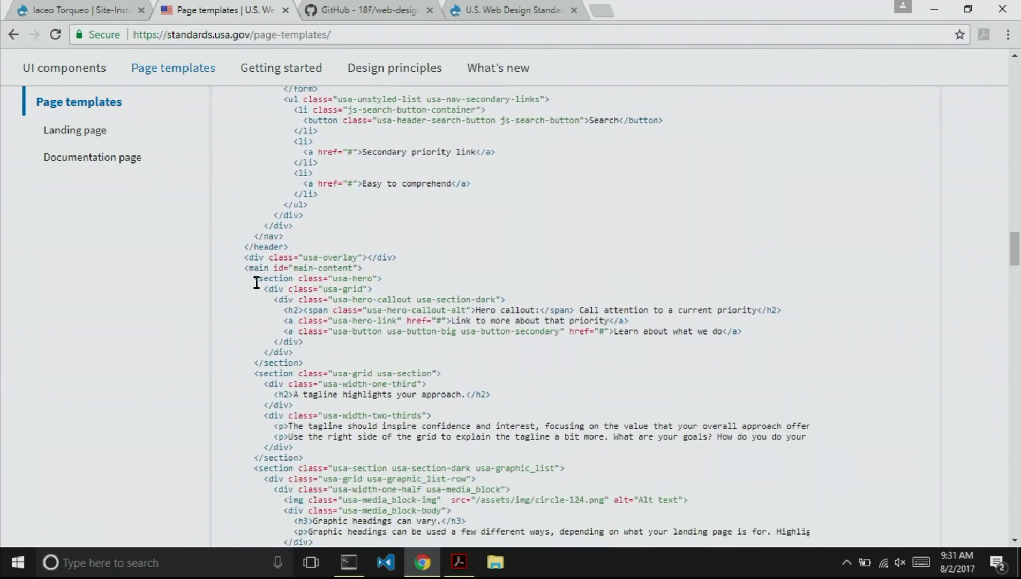
drag(255, 279, 305, 371)
key(ctrl+c)
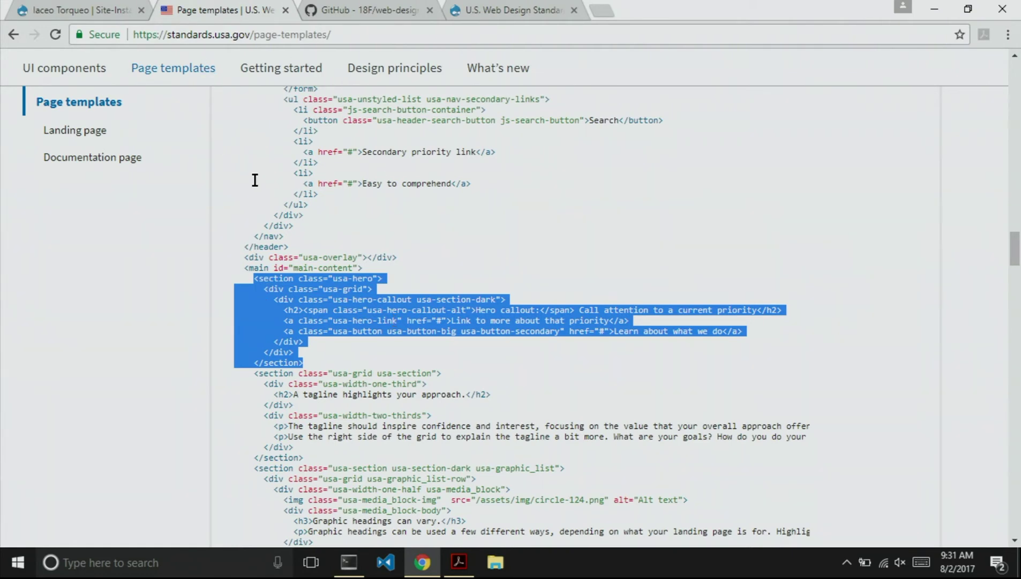
click(83, 9)
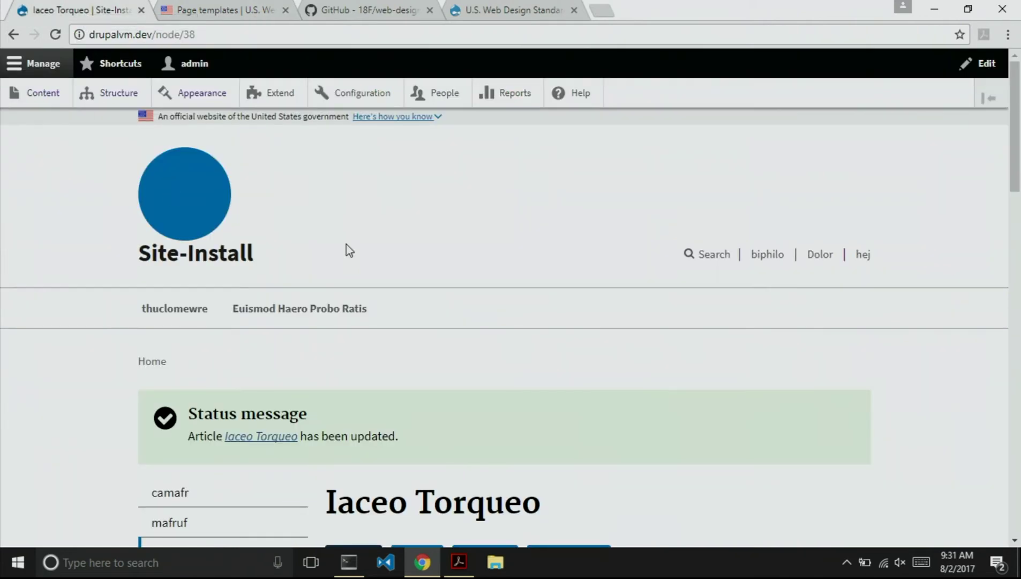
From Structure > Block layout, start placing a new block in My Subtheme's Hero region.
click(103, 87)
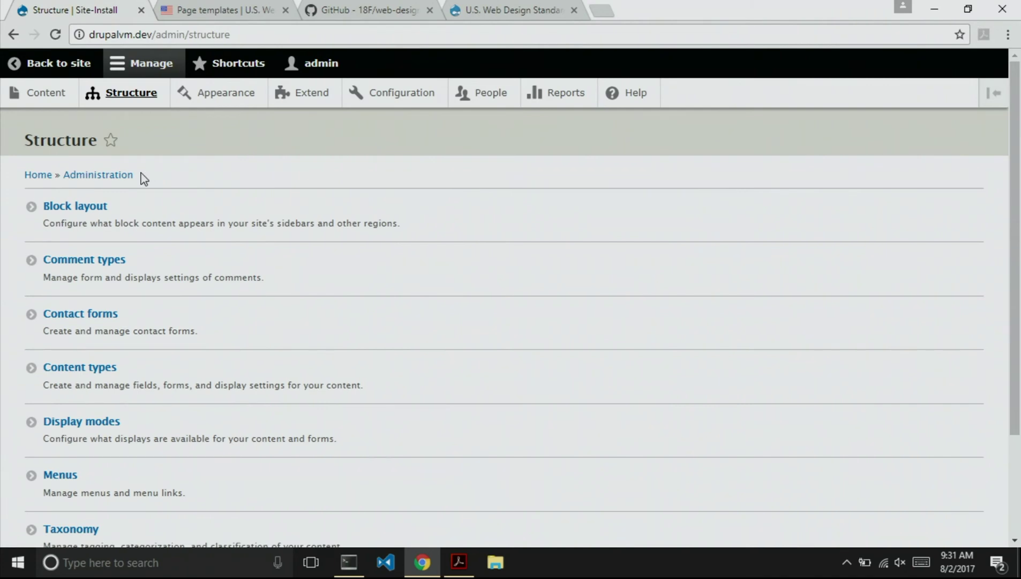
click(72, 207)
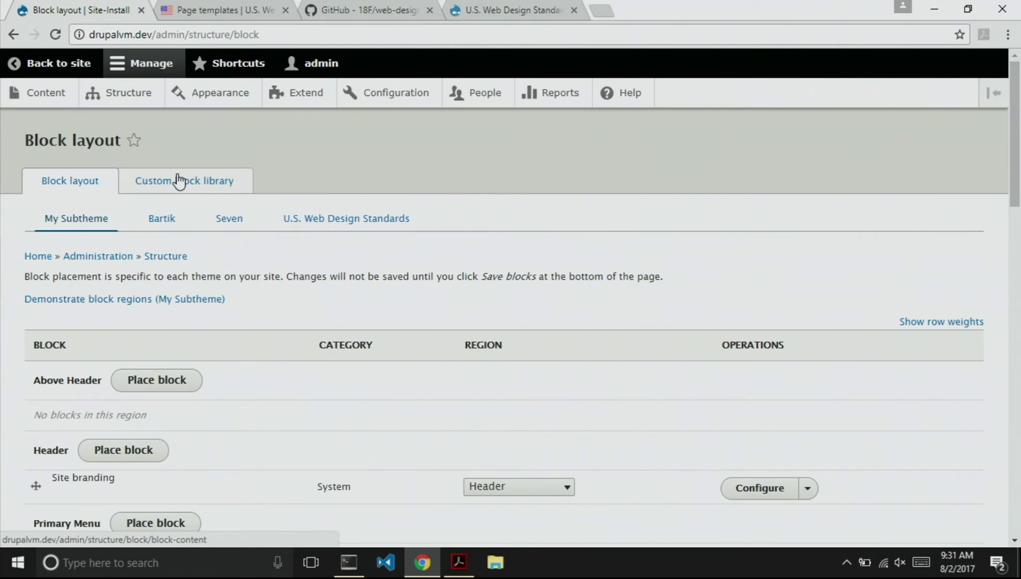
scroll(256, 338, down, 15)
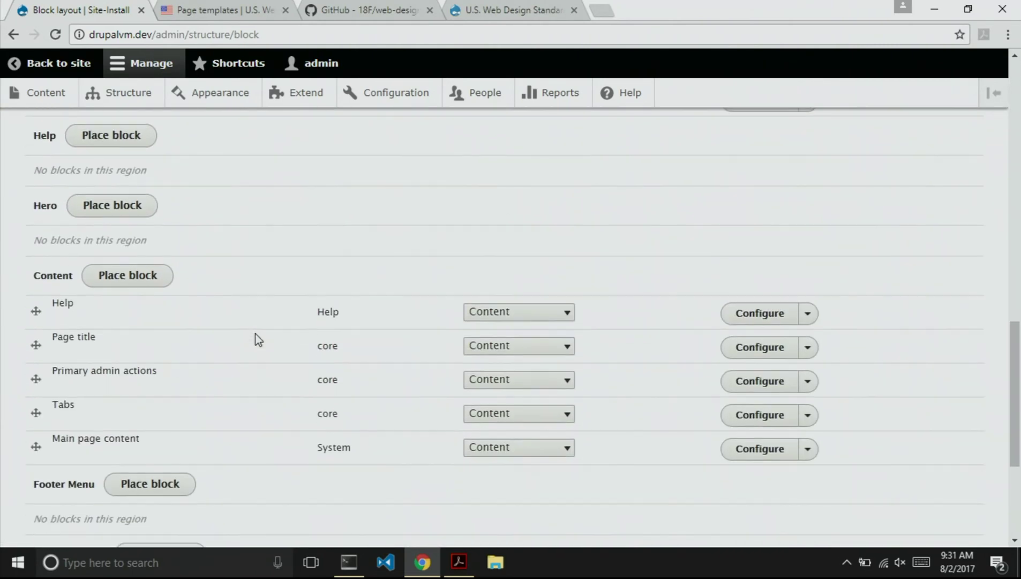
click(110, 204)
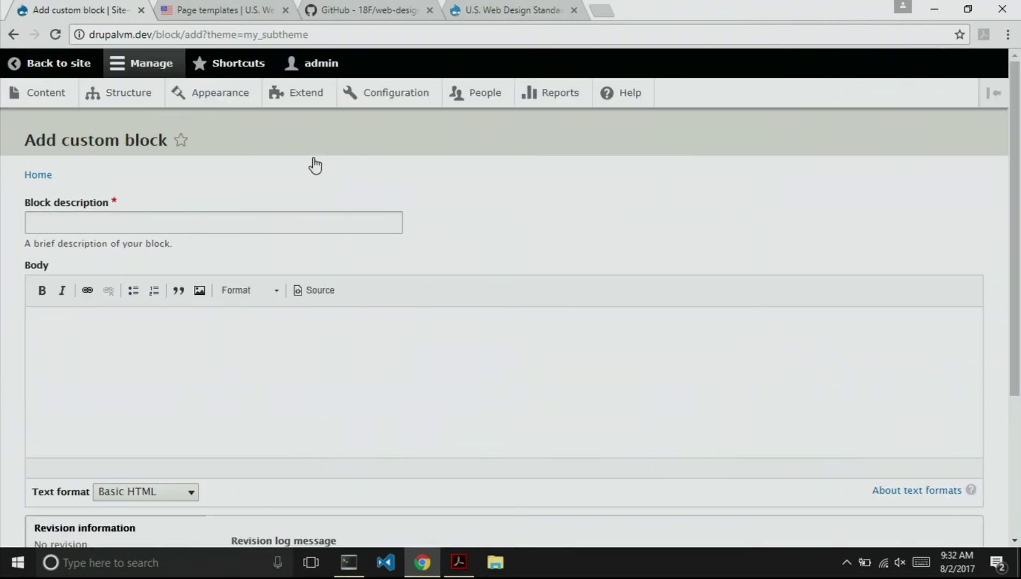
Set the block body to Full HTML and paste the usa-hero markup into its source.
click(155, 495)
click(129, 470)
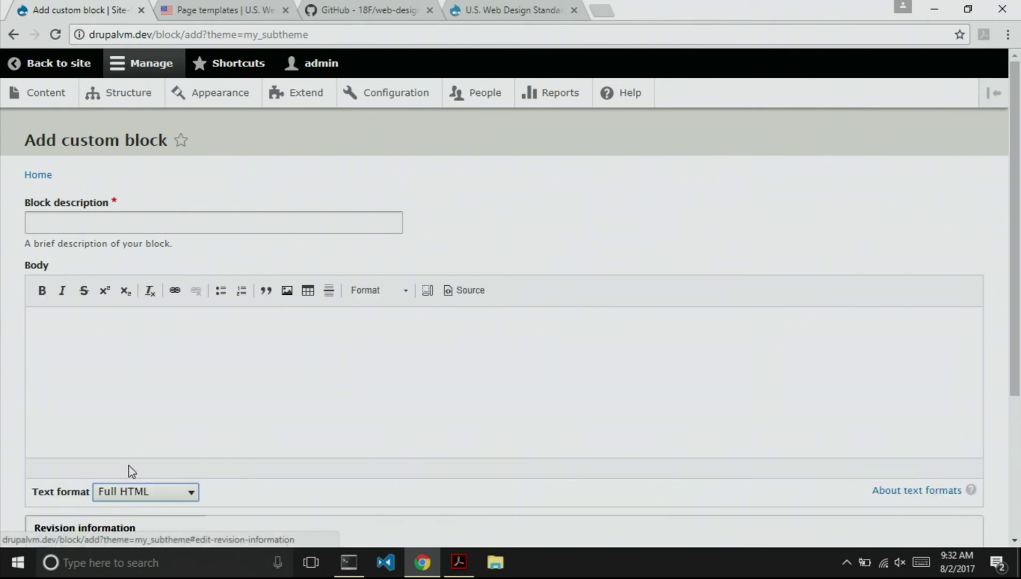
click(448, 292)
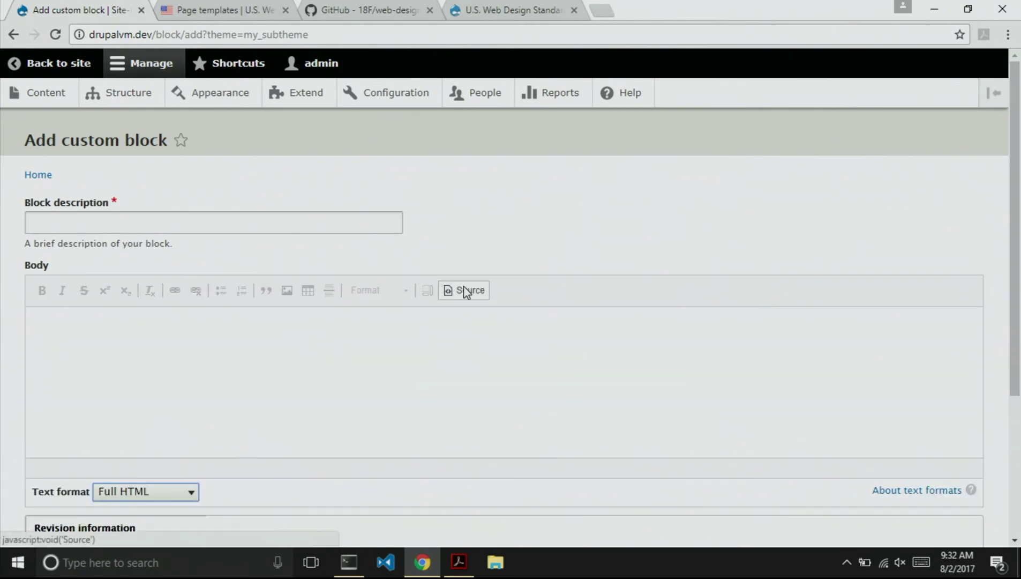
click(307, 351)
key(ctrl+v)
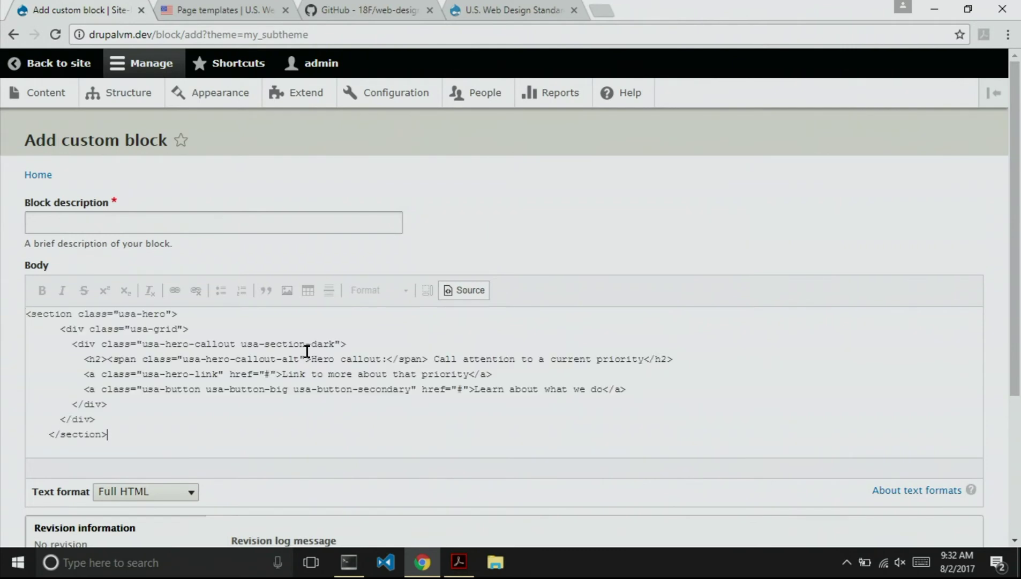
Give the block the description 'Hero image' and save it.
click(192, 217)
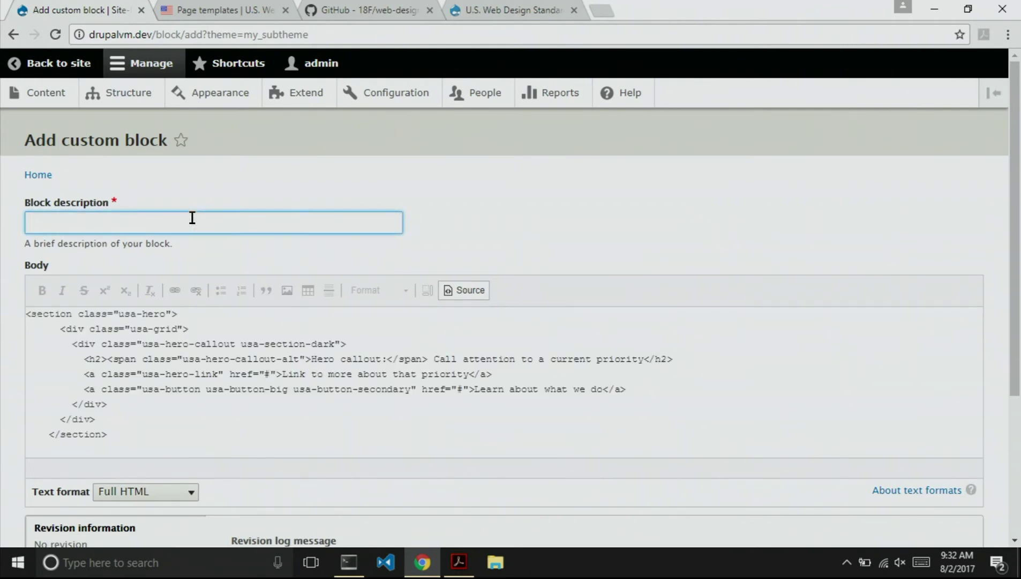
text(Hero image)
scroll(581, 236, down, 4)
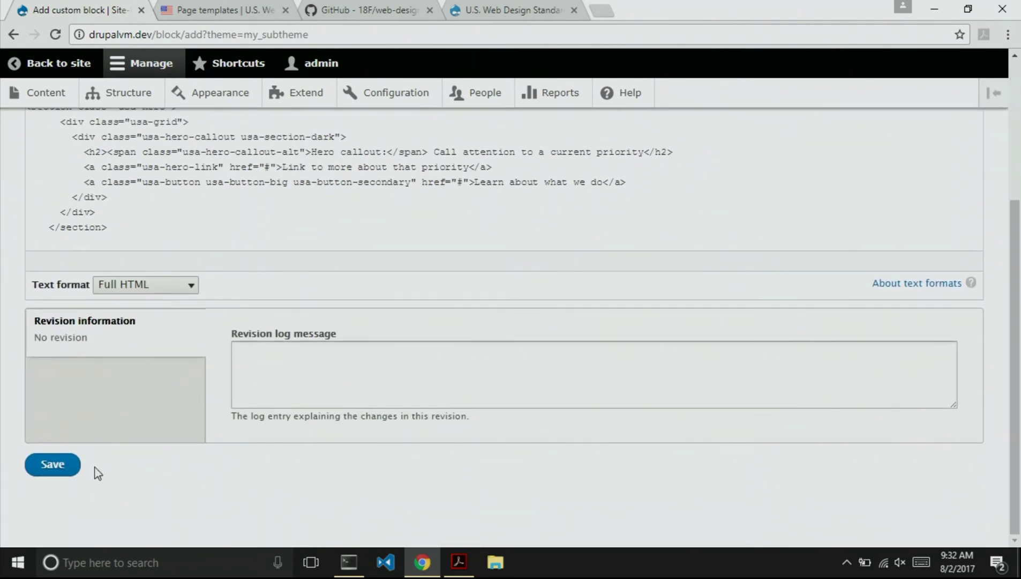
click(51, 464)
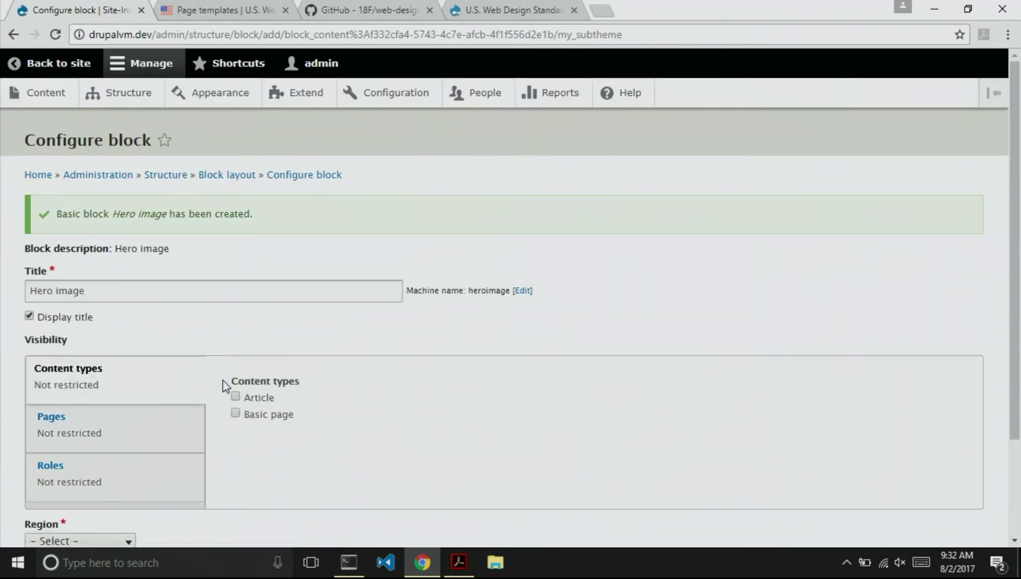
scroll(223, 383, down, 1)
scroll(225, 398, up, 1)
Rebuild the Drupal cache with drush cr and reload the Iaceo Torqueo article page.
click(48, 64)
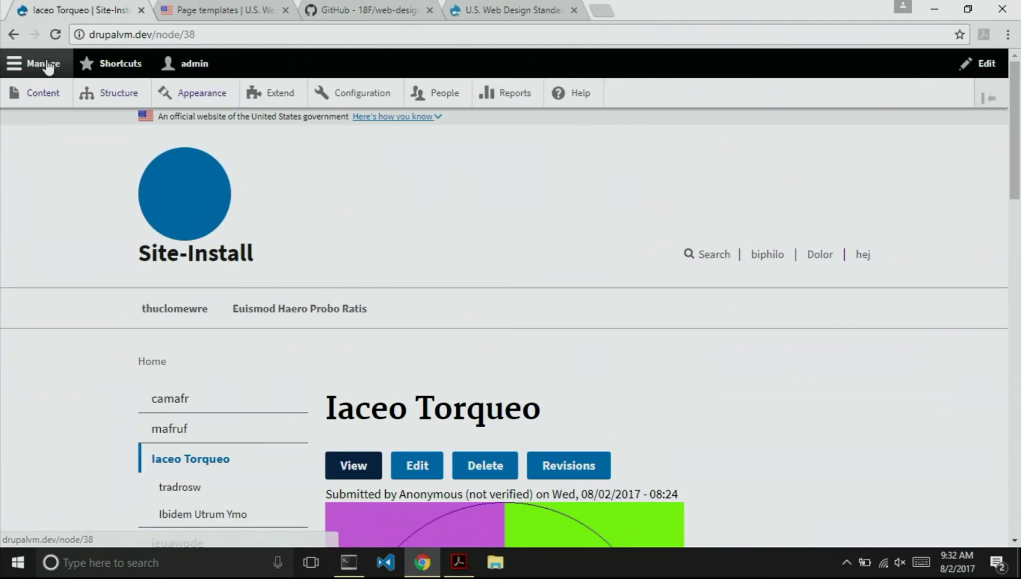
key(alt+Tab)
key(Up)
key(Return)
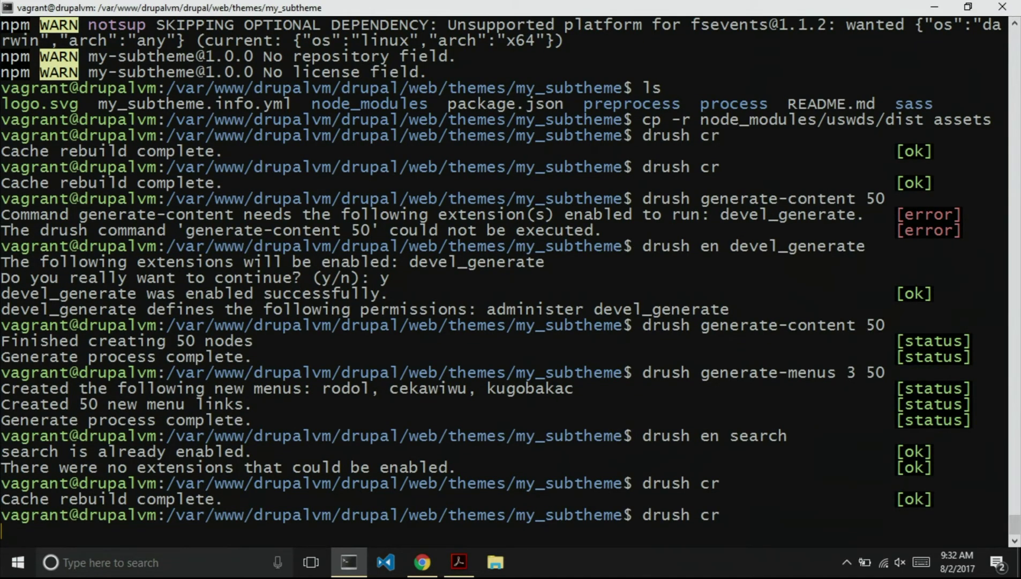
key(alt+Tab)
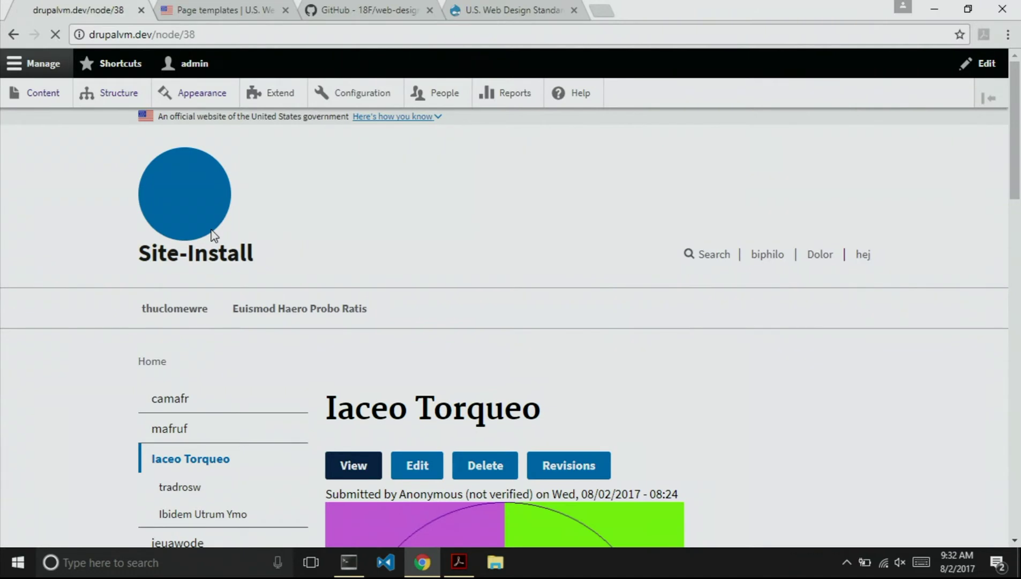
key(F5)
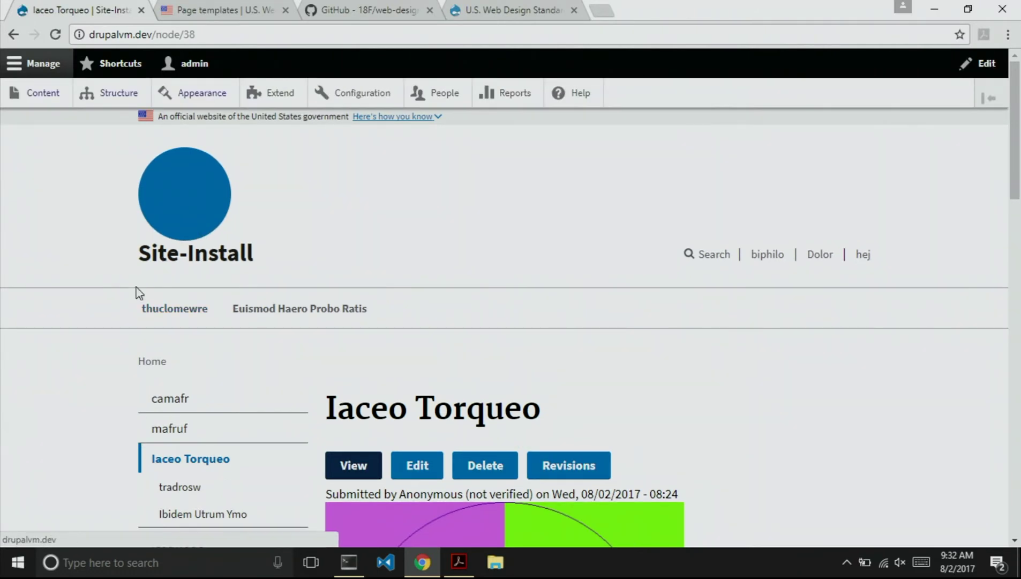
click(119, 97)
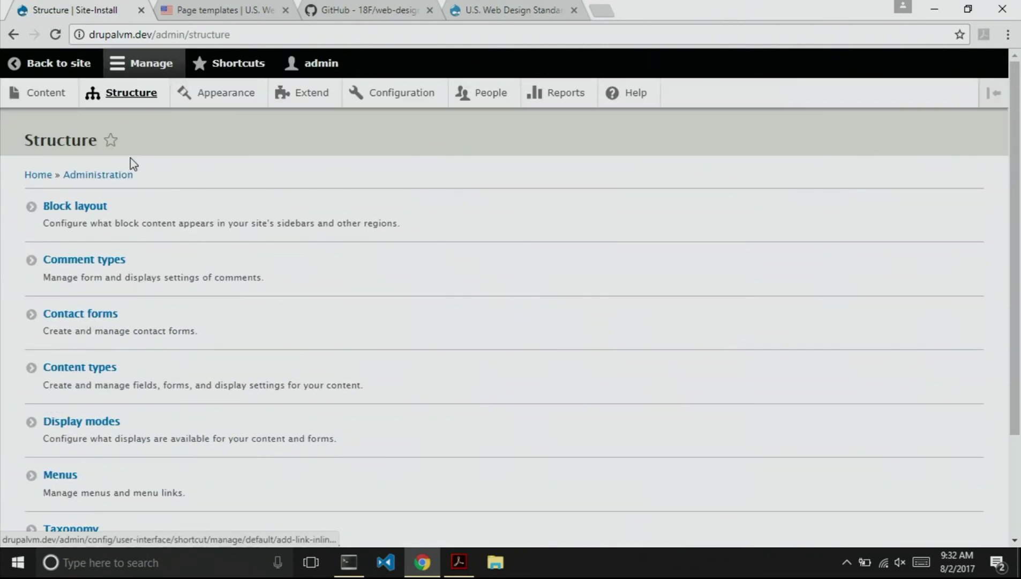
In Block layout, choose the Hero image block for My Subtheme's Hero region.
click(80, 207)
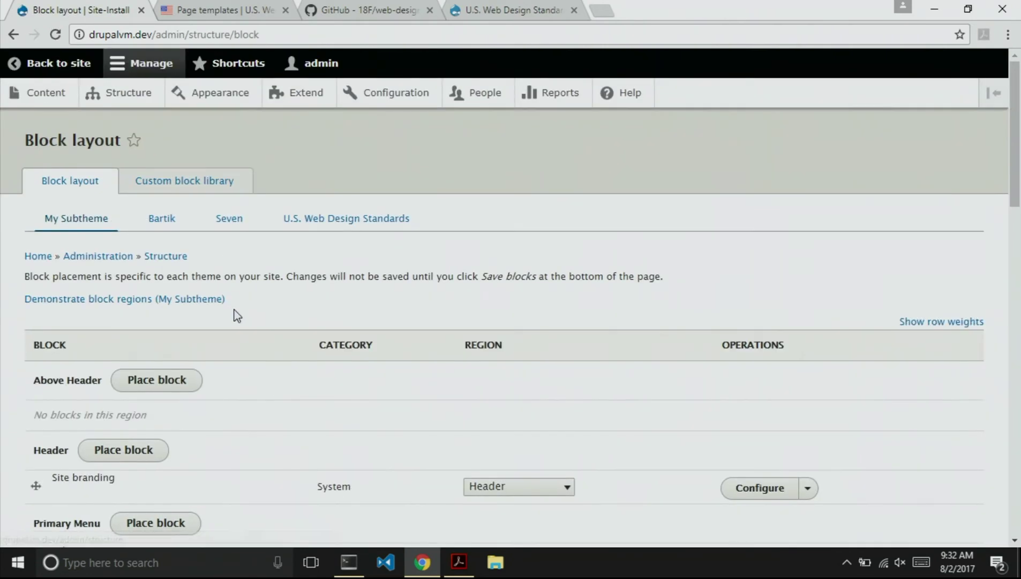
scroll(237, 316, down, 10)
scroll(238, 316, up, 2)
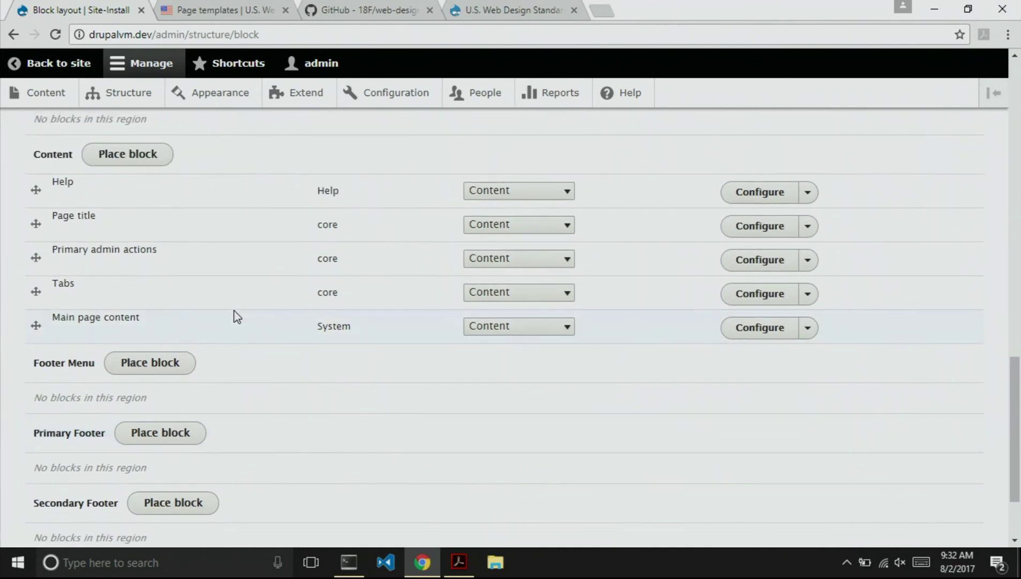
scroll(237, 316, up, 4)
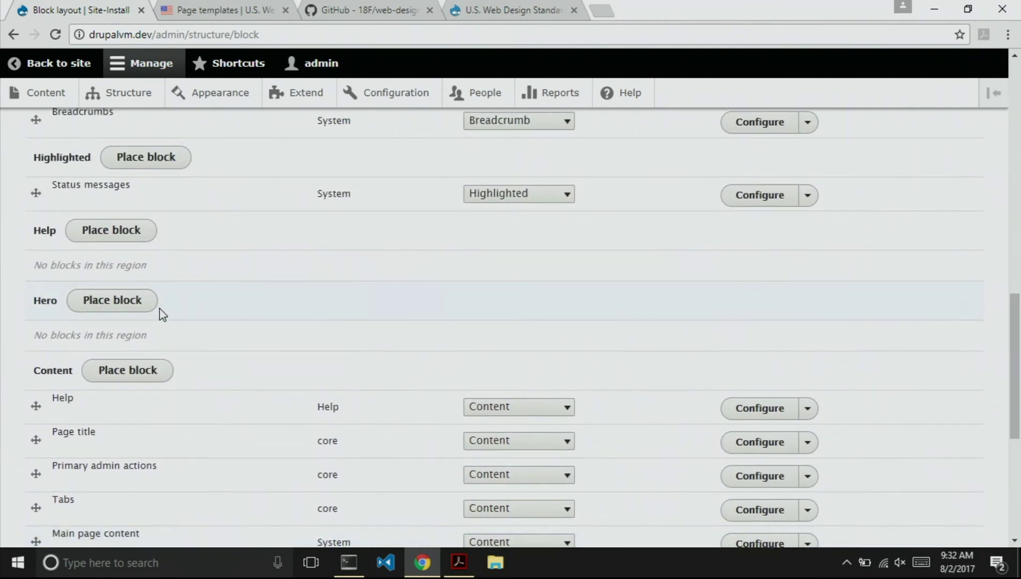
click(132, 309)
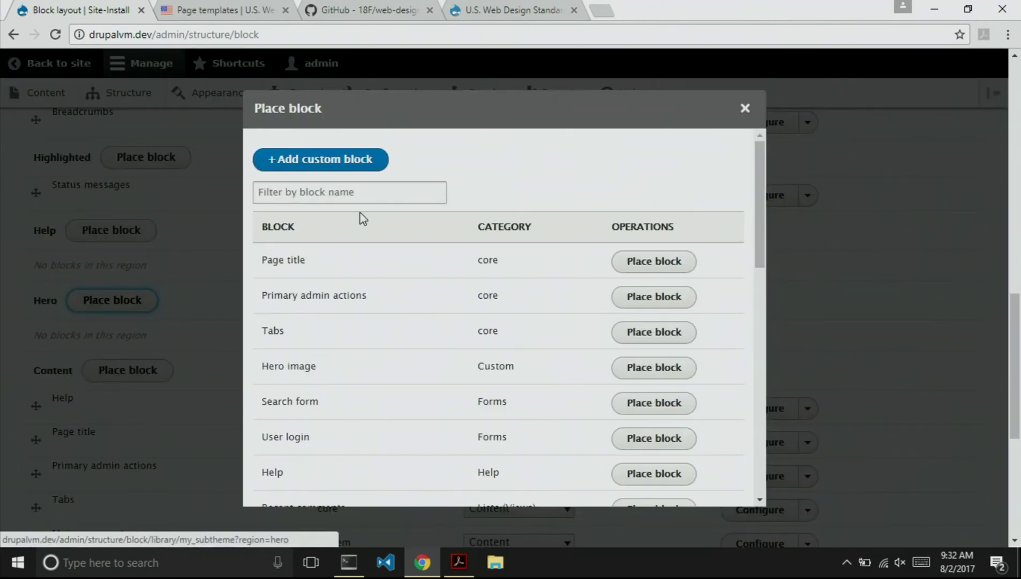
scroll(384, 308, down, 5)
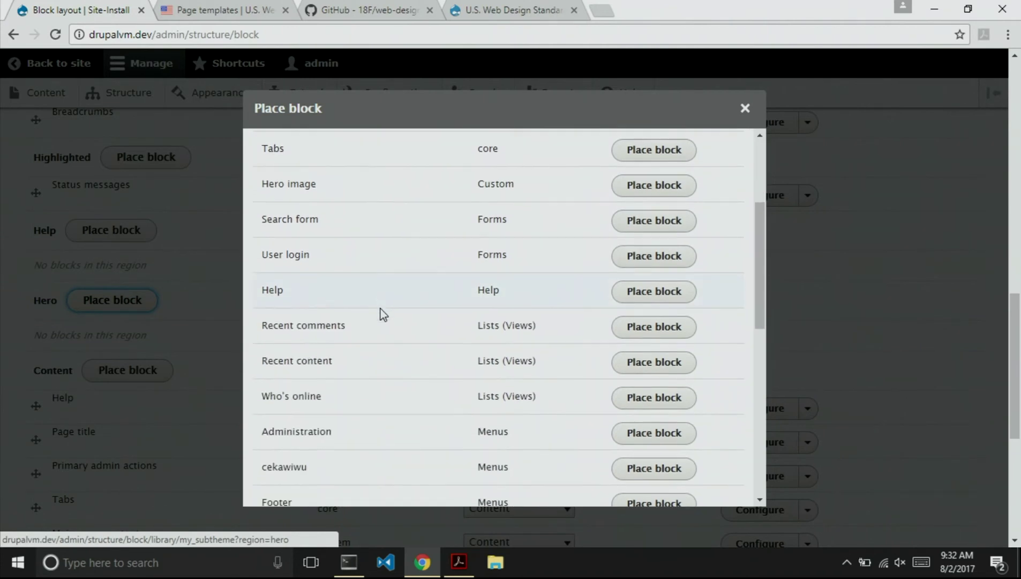
scroll(383, 314, down, 7)
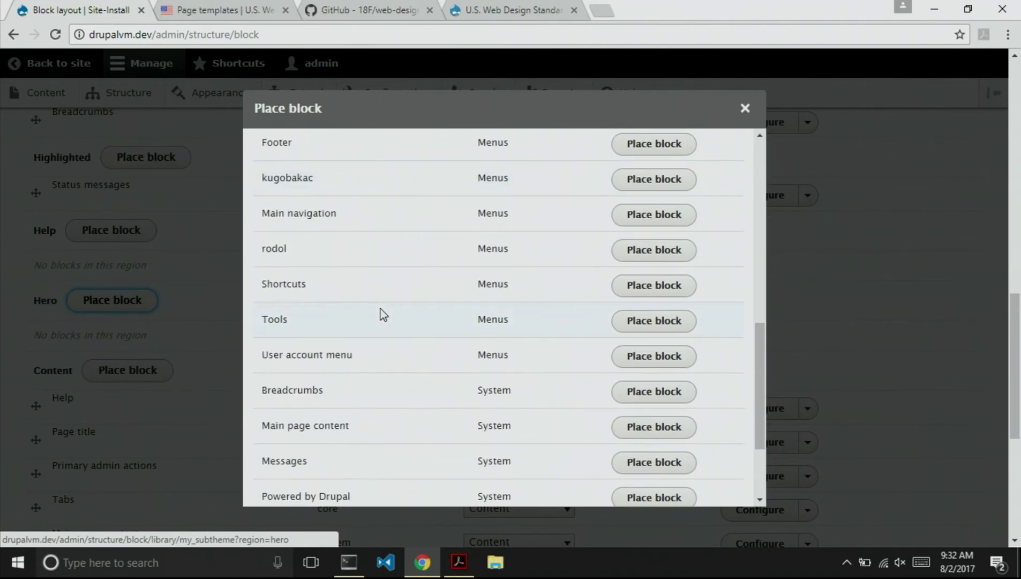
scroll(382, 314, down, 2)
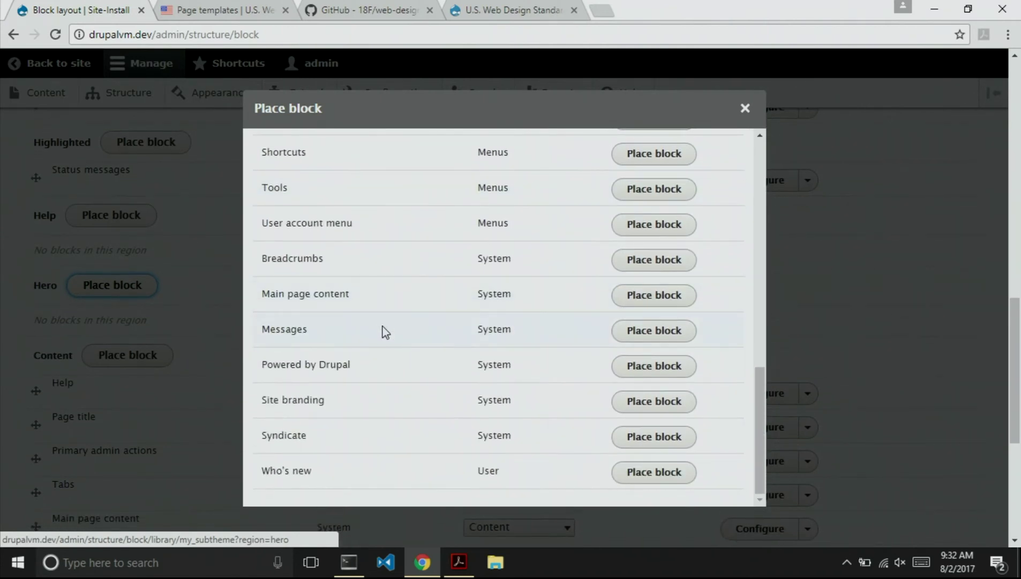
scroll(382, 331, up, 3)
scroll(384, 332, up, 7)
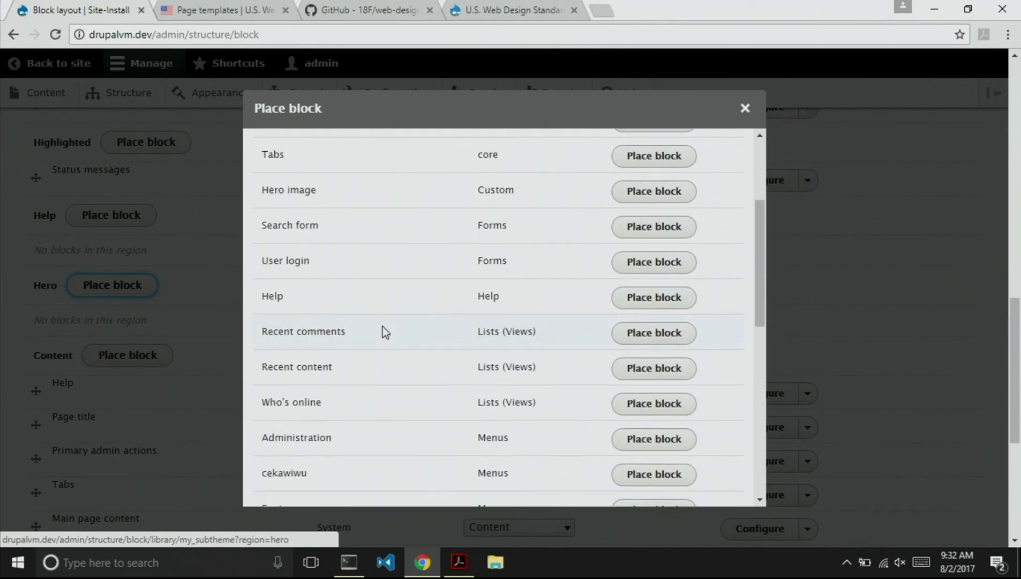
click(657, 288)
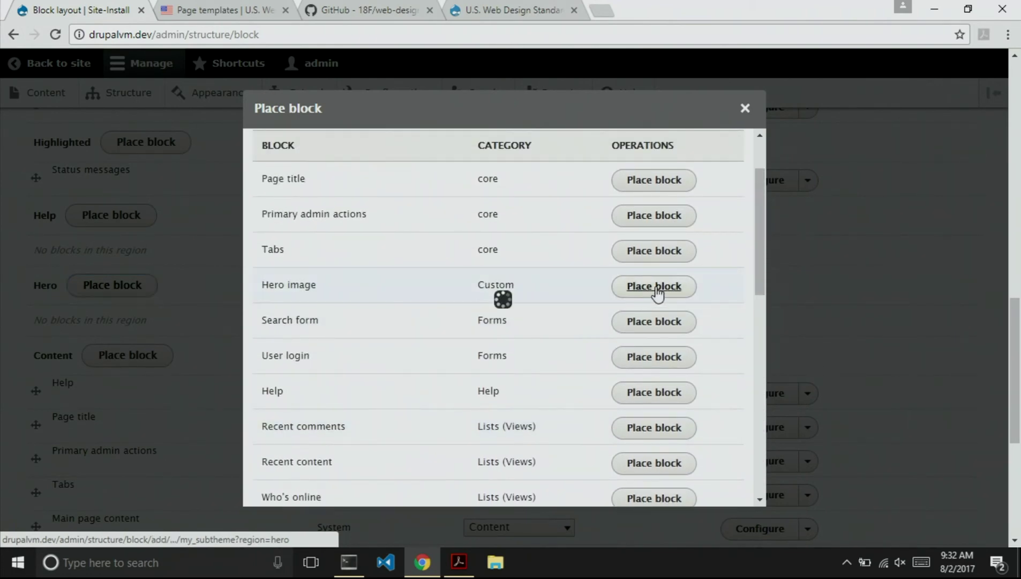
Hide the Hero image block's title, save the placement and block layout, and view the site.
click(257, 237)
click(308, 483)
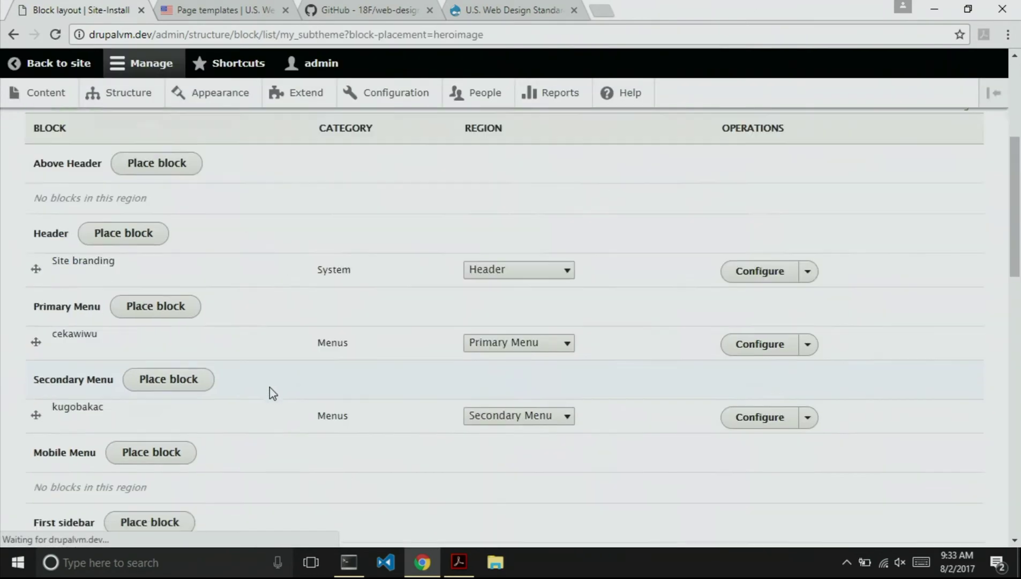
scroll(223, 446, down, 6)
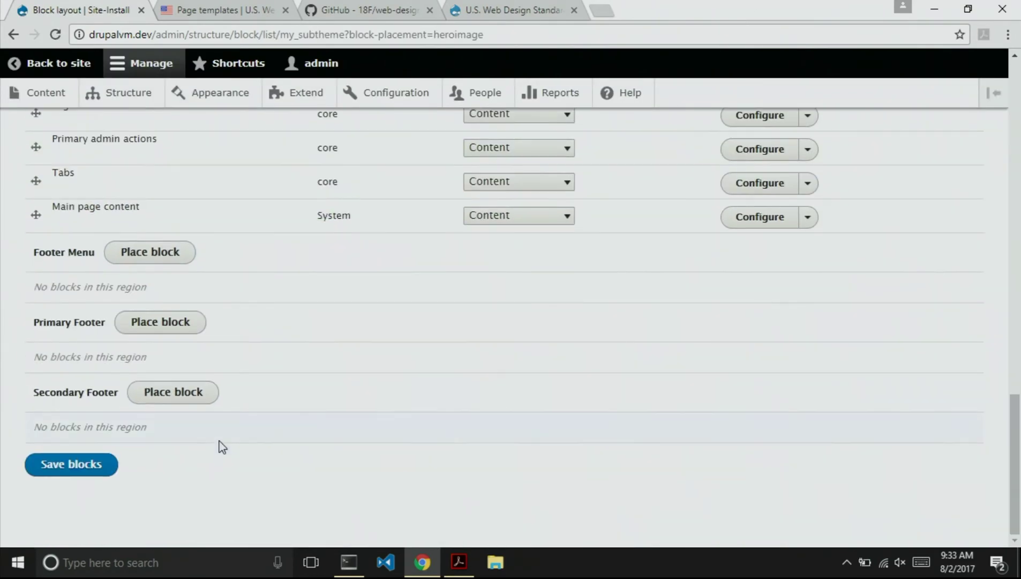
click(59, 464)
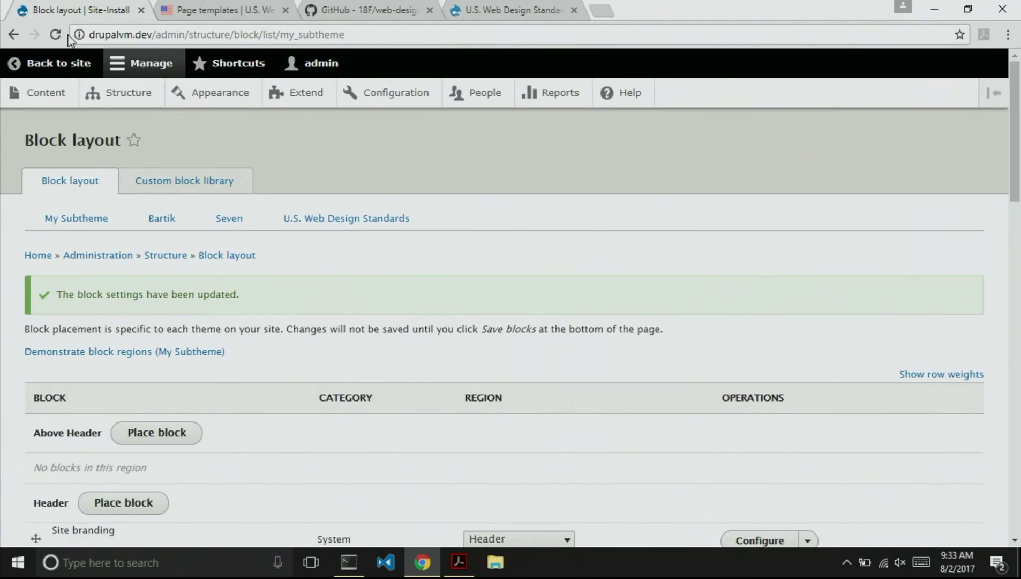
click(46, 64)
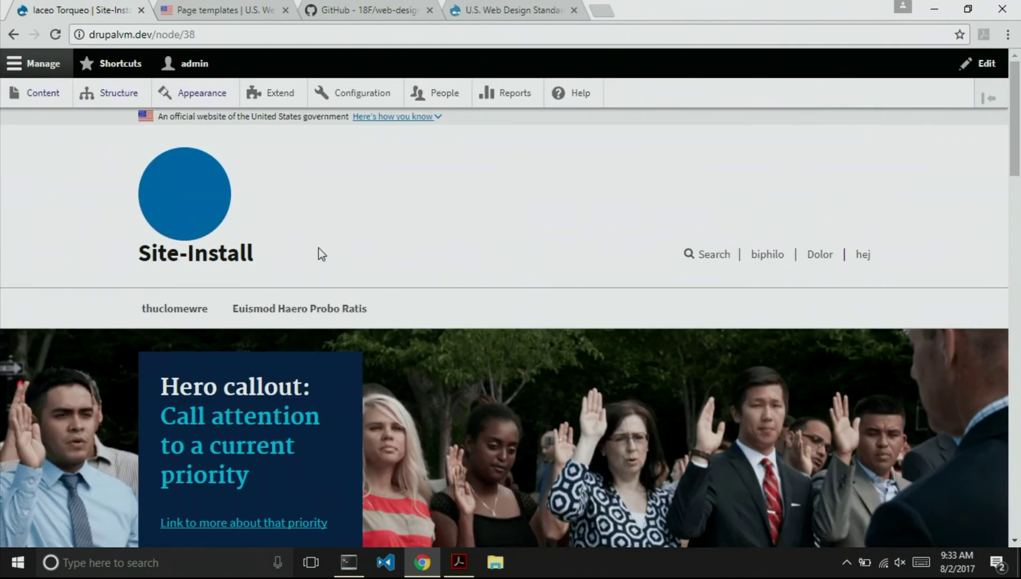
Review the hero callout on node/38, then open a new Chrome tab.
scroll(432, 256, down, 3)
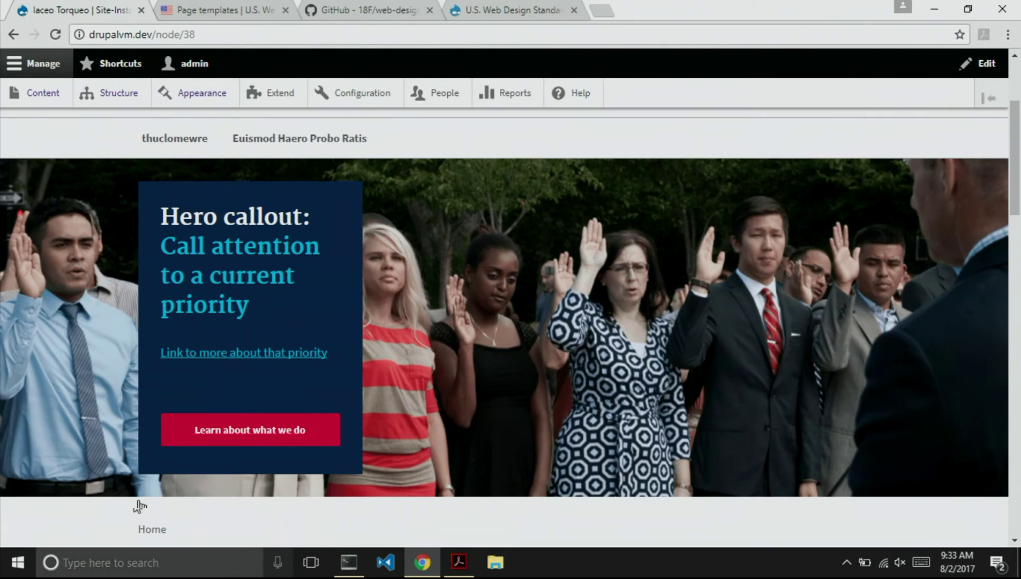
scroll(84, 419, down, 1)
scroll(85, 419, up, 1)
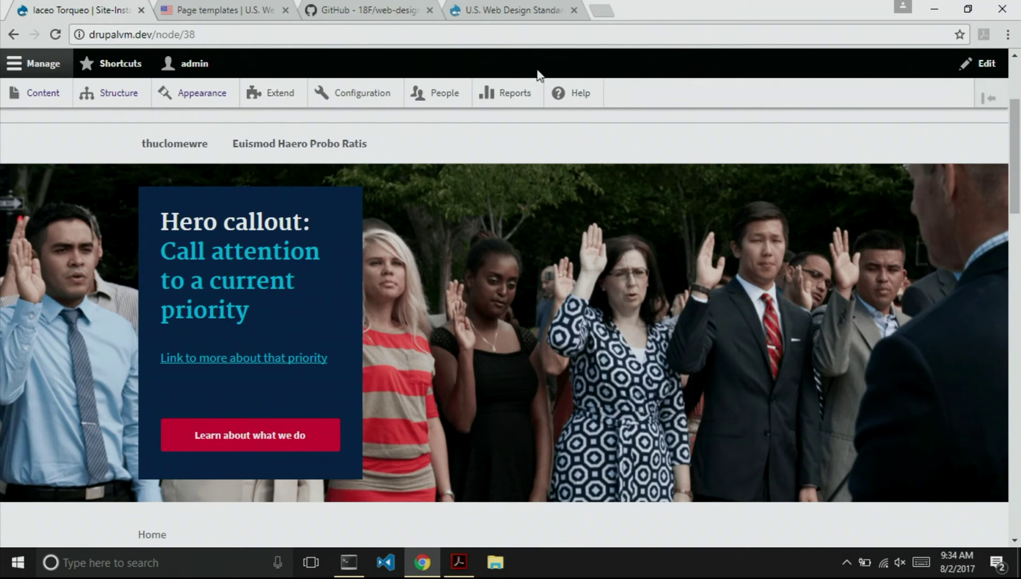
click(599, 11)
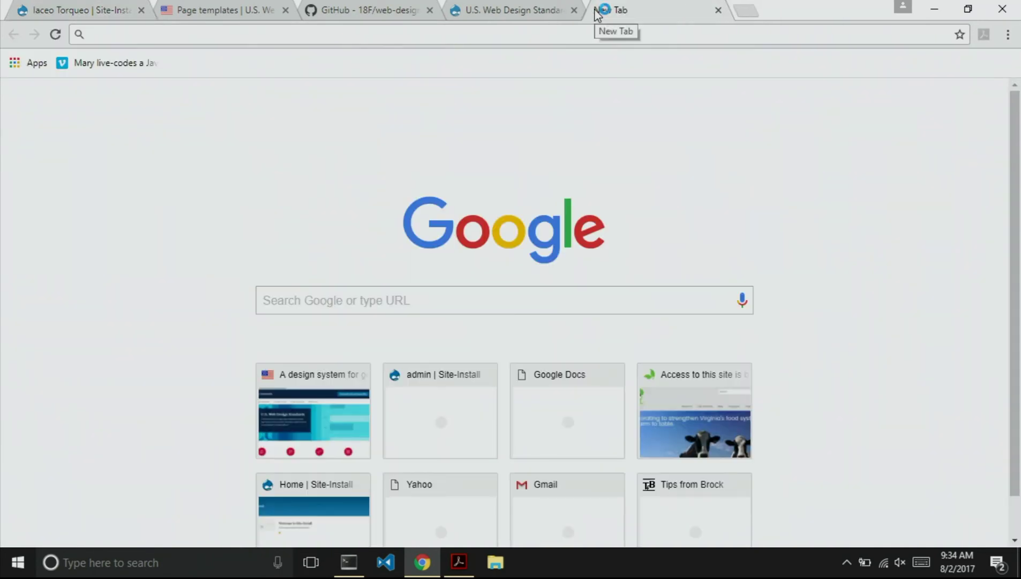
Load drupal.org/project/uswds_paragraphs and view its project screenshot full size.
text(drup)
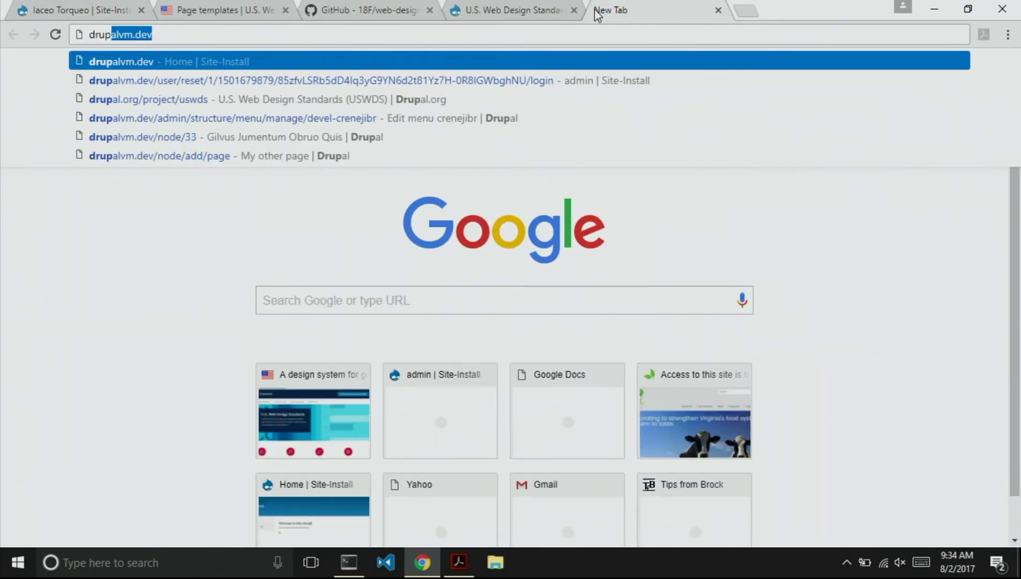
text(al.or)
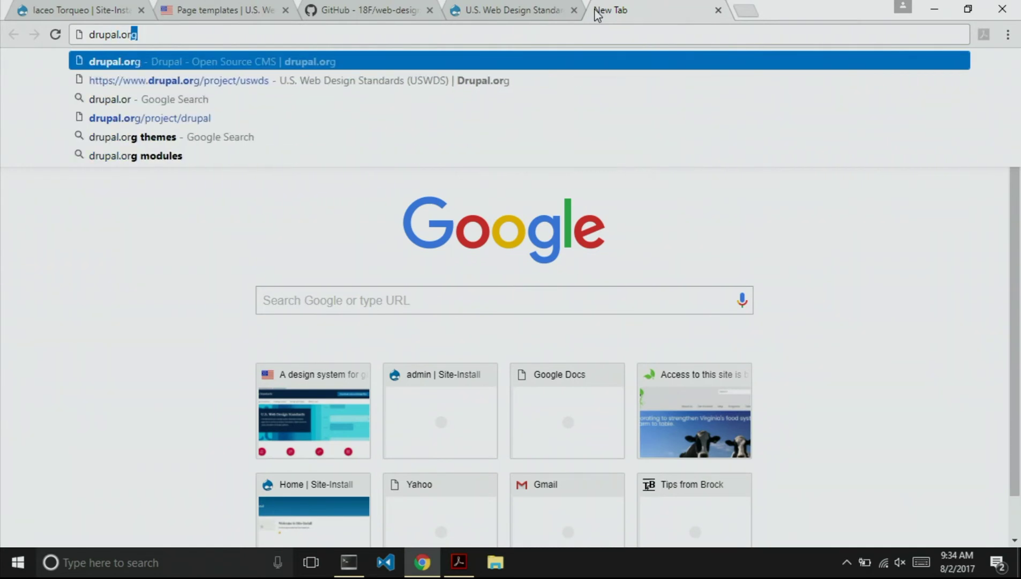
key(Down)
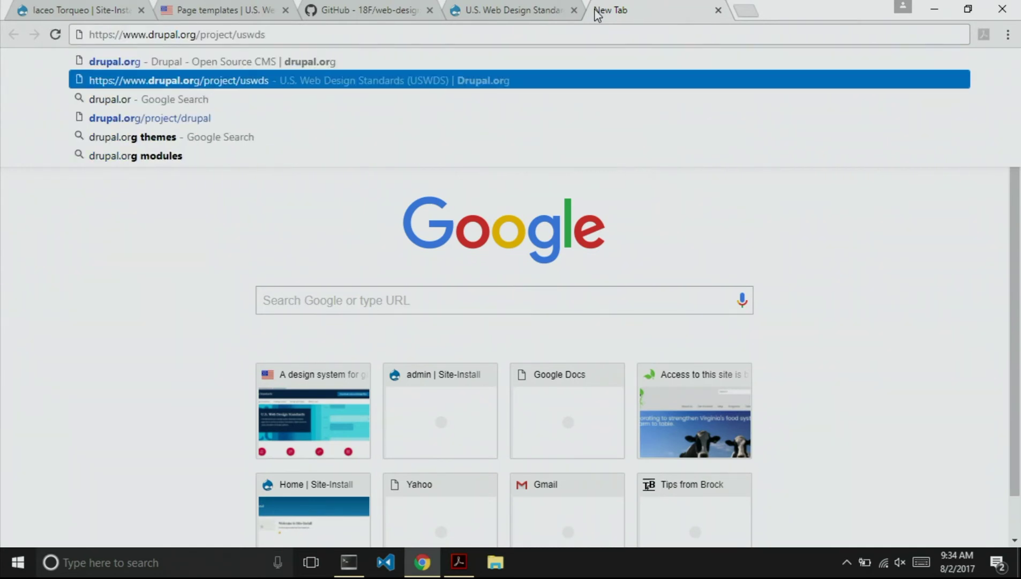
text(_paragraphs)
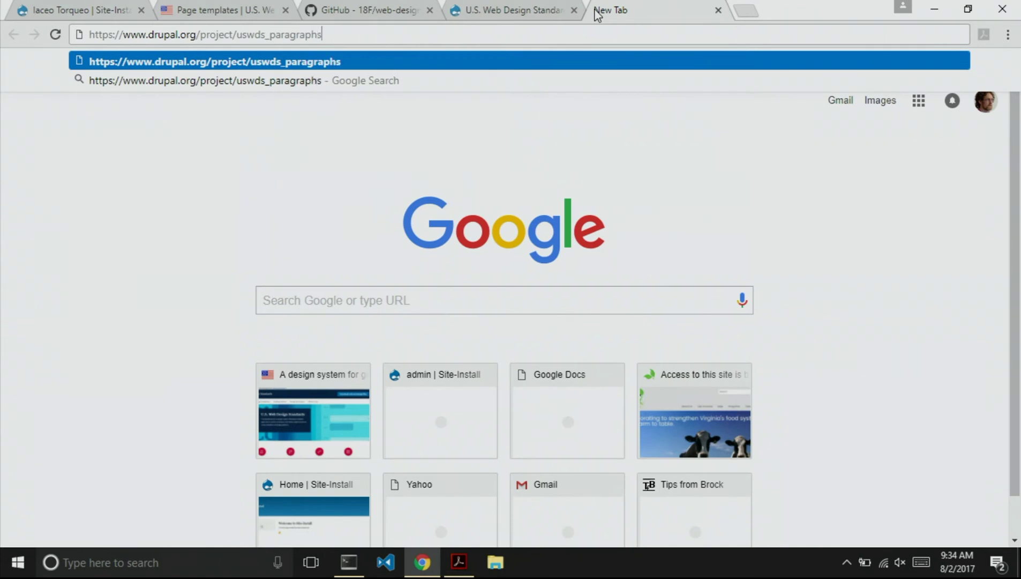
key(Return)
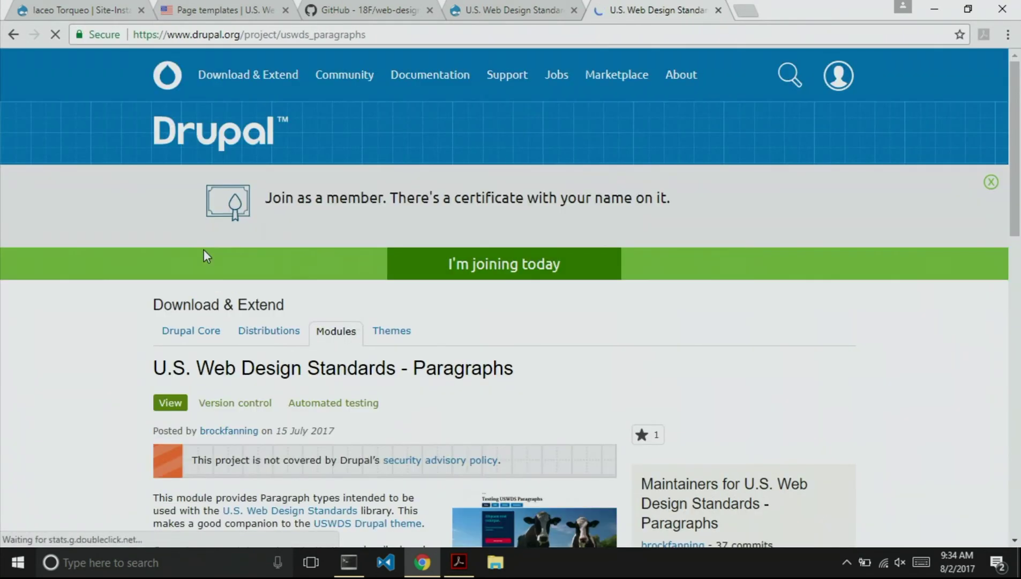
scroll(77, 337, down, 6)
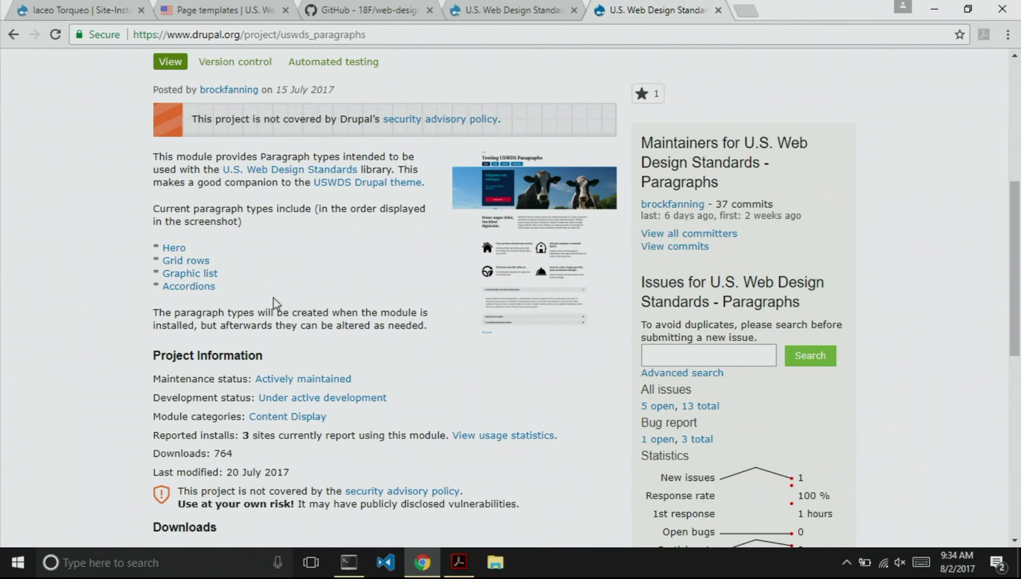
click(530, 243)
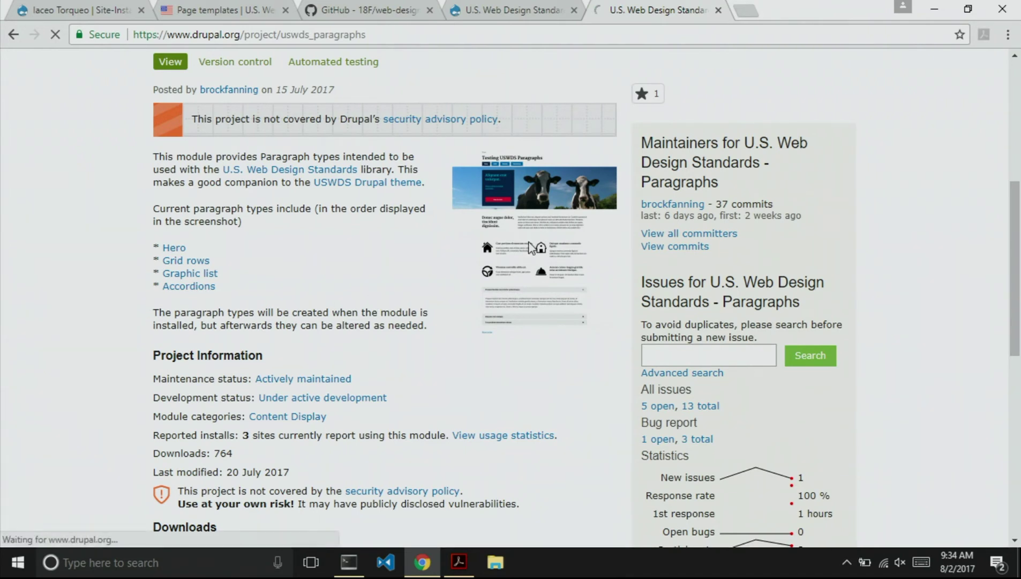
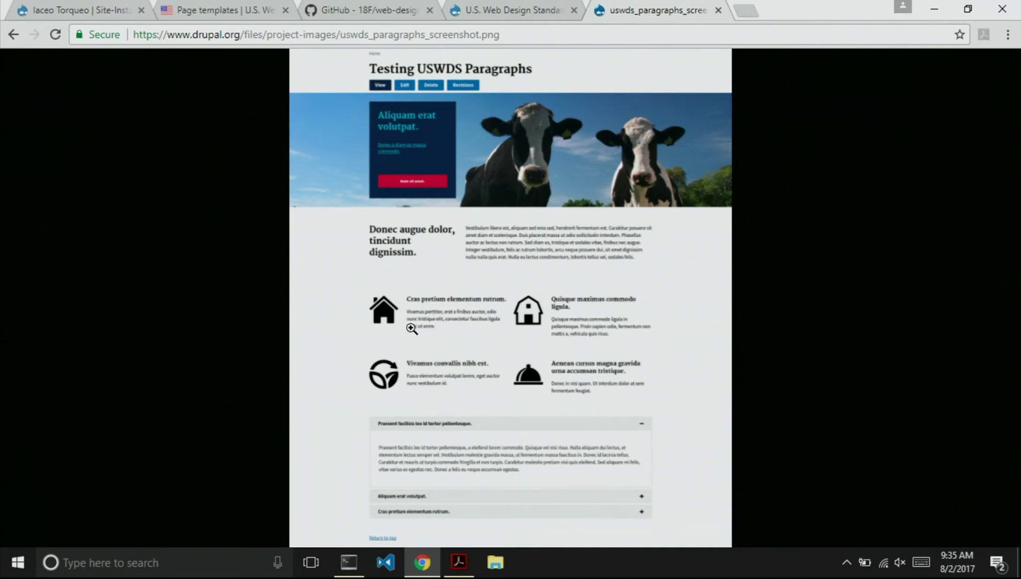
Open components.standards.usa.gov in a new Chrome tab.
click(743, 13)
text(com)
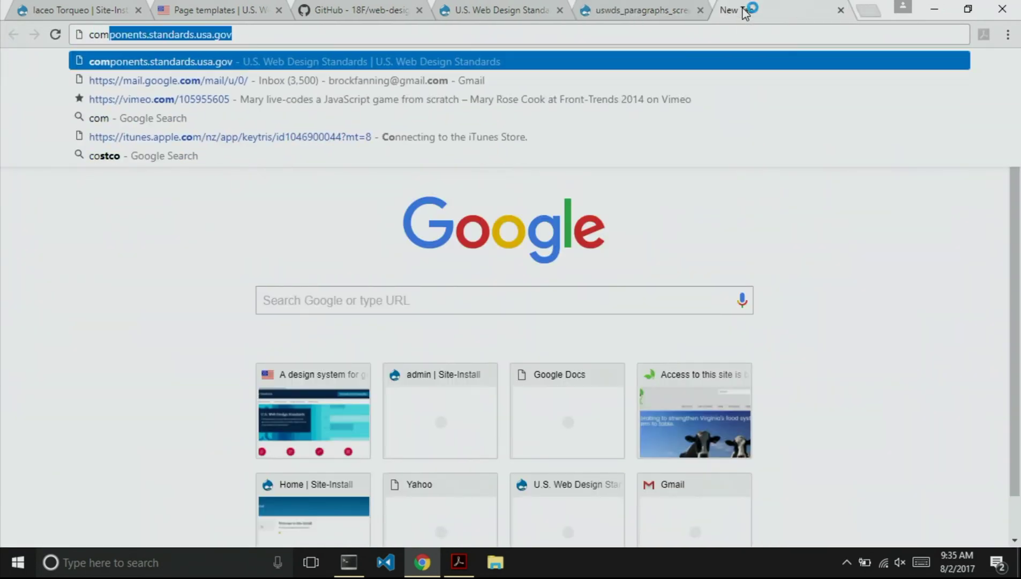
key(Right)
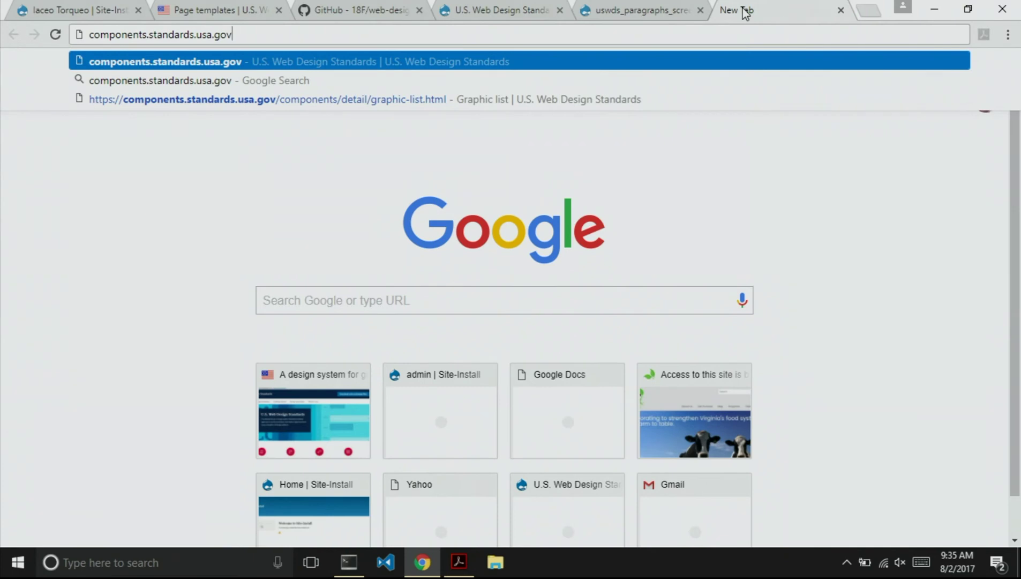
key(Return)
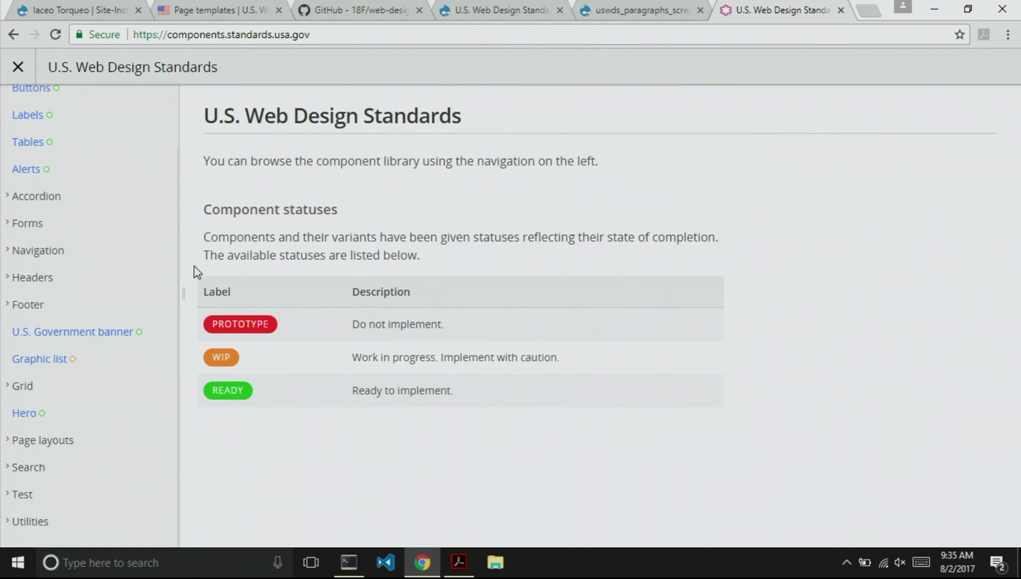
Show the Graphic list component page, then return to the uswds_paragraphs screenshot tab.
scroll(133, 333, up, 1)
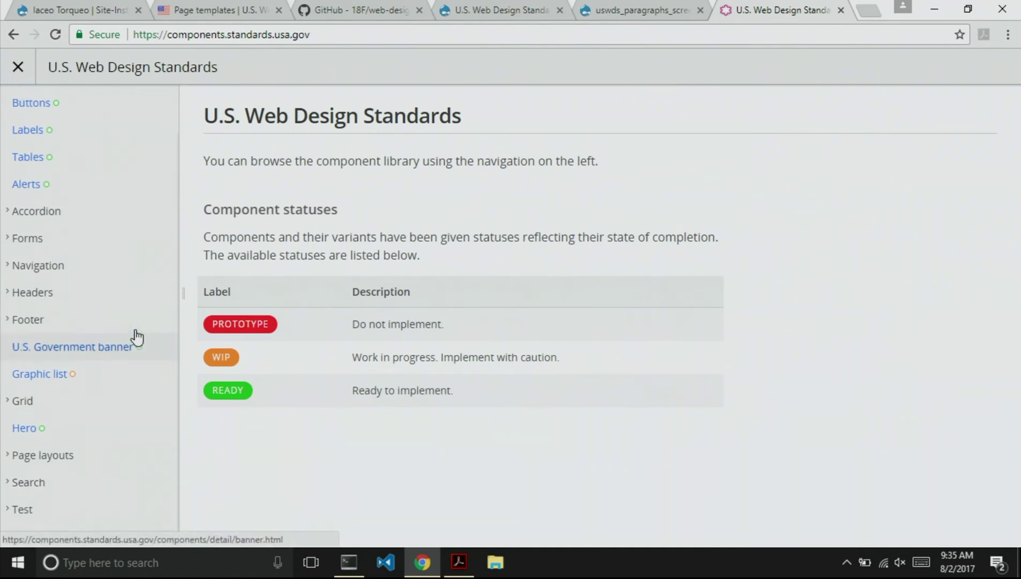
scroll(137, 336, up, 1)
scroll(136, 337, down, 2)
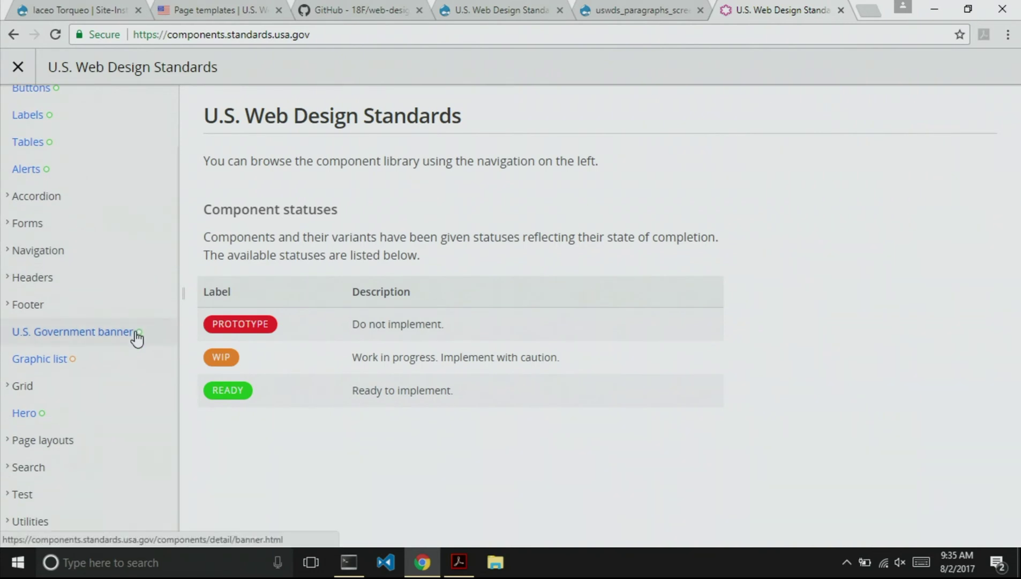
click(30, 364)
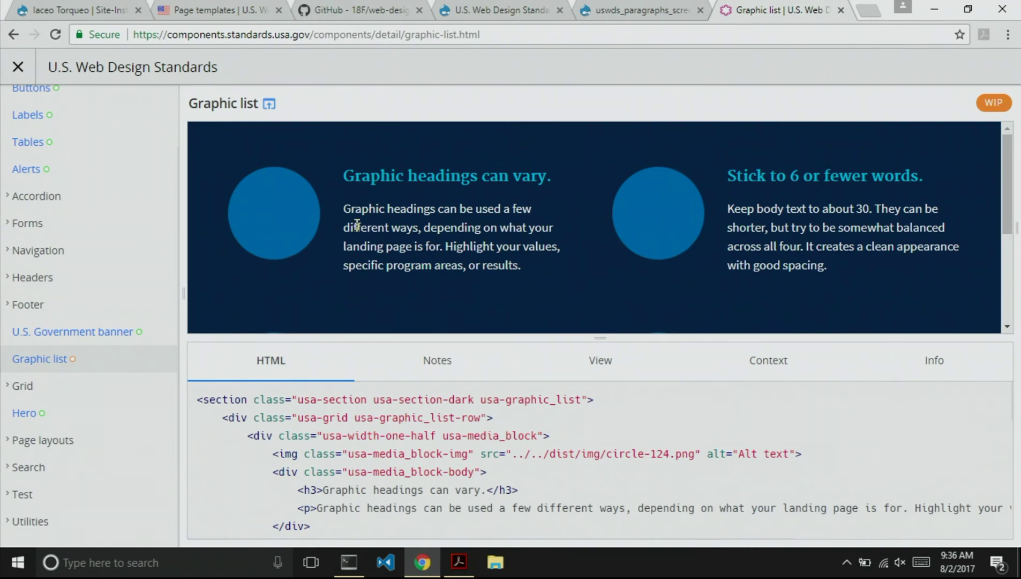
click(630, 10)
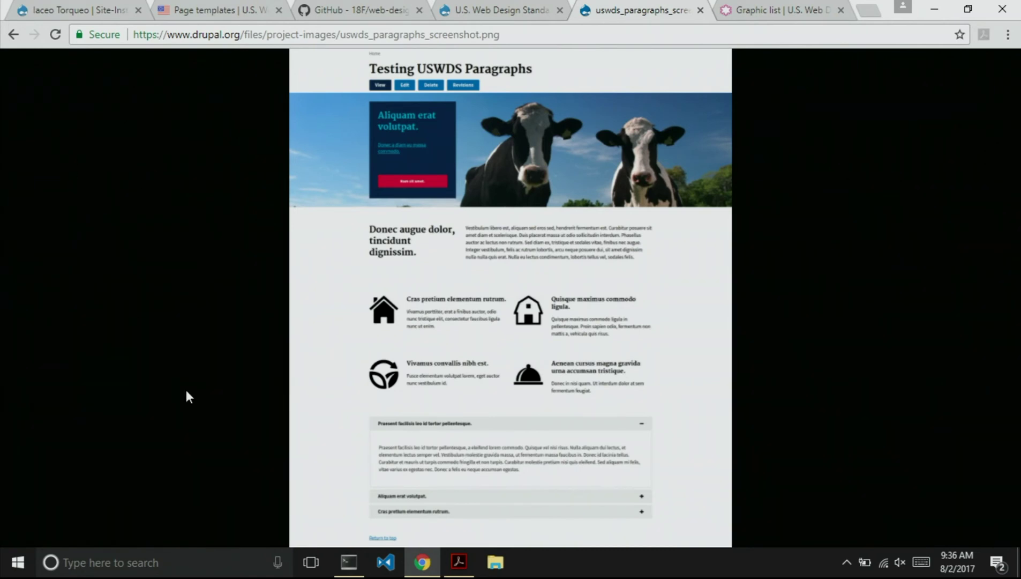
Run 'drush en uswds_paragraphs' in Terminal, confirm with y, and return to Chrome.
key(alt+Tab)
text(dru)
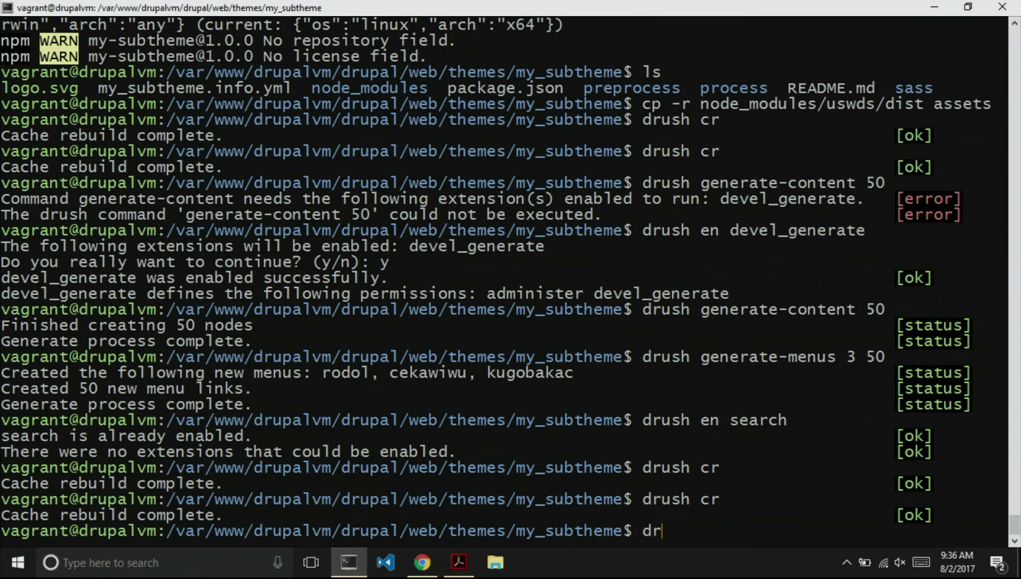
text(sh en paragraphs)
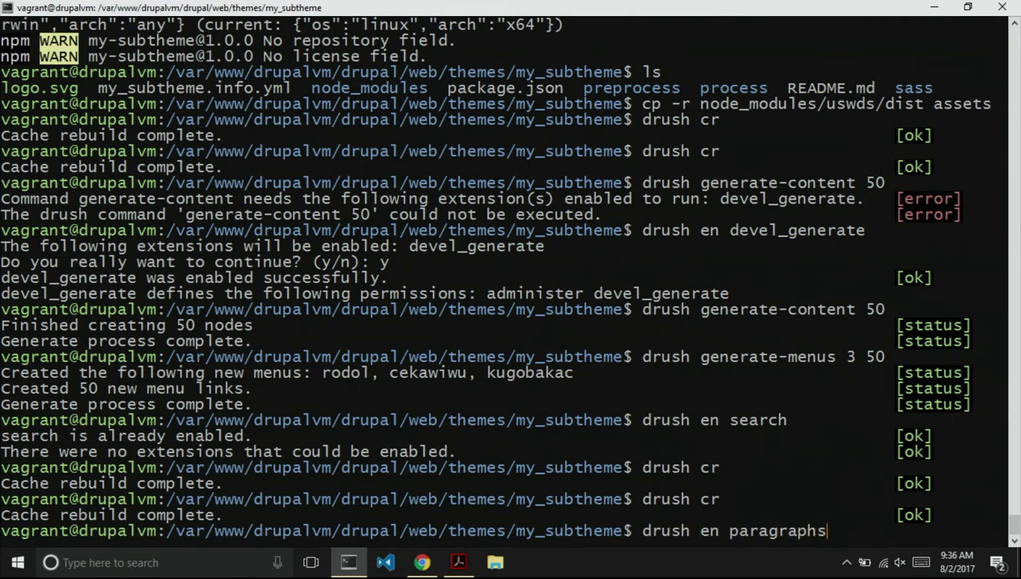
key(BackSpace)
key(BackSpace)
key(BackSpace)
key(BackSpace)
key(BackSpace)
key(BackSpace)
key(BackSpace)
key(BackSpace)
key(BackSpace)
key(BackSpace)
text(uswds_paragraphs)
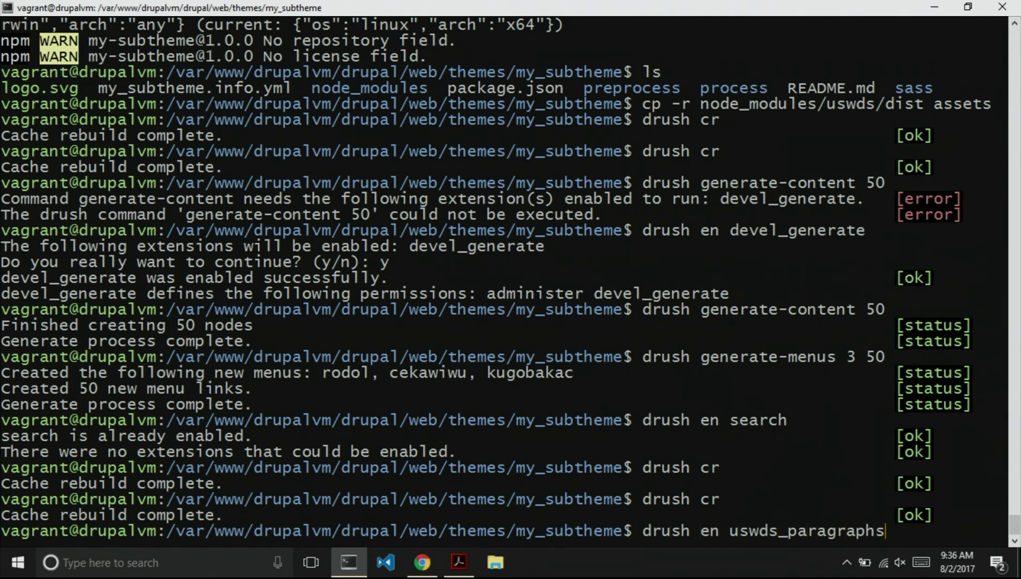
key(Return)
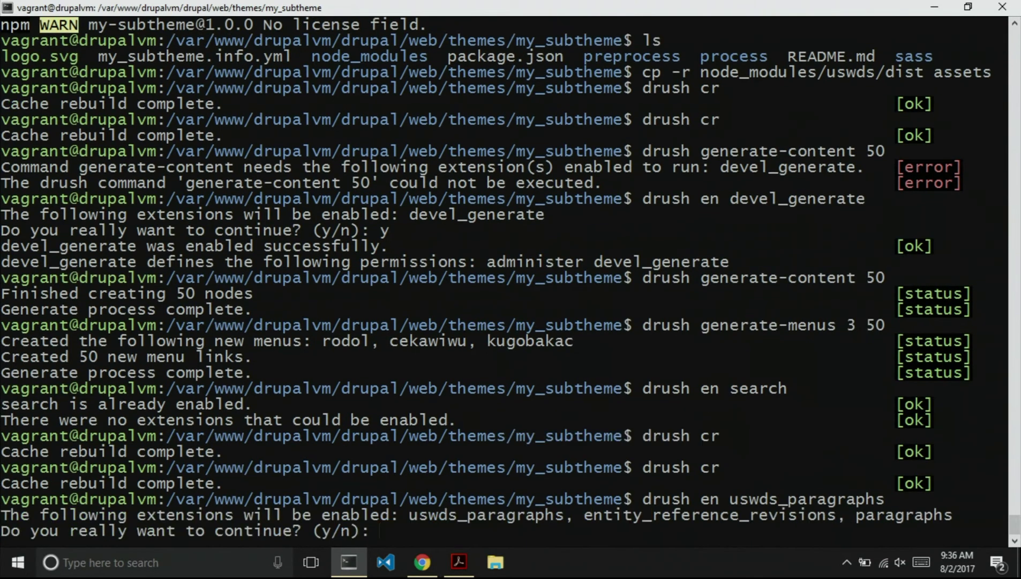
text(y)
key(Return)
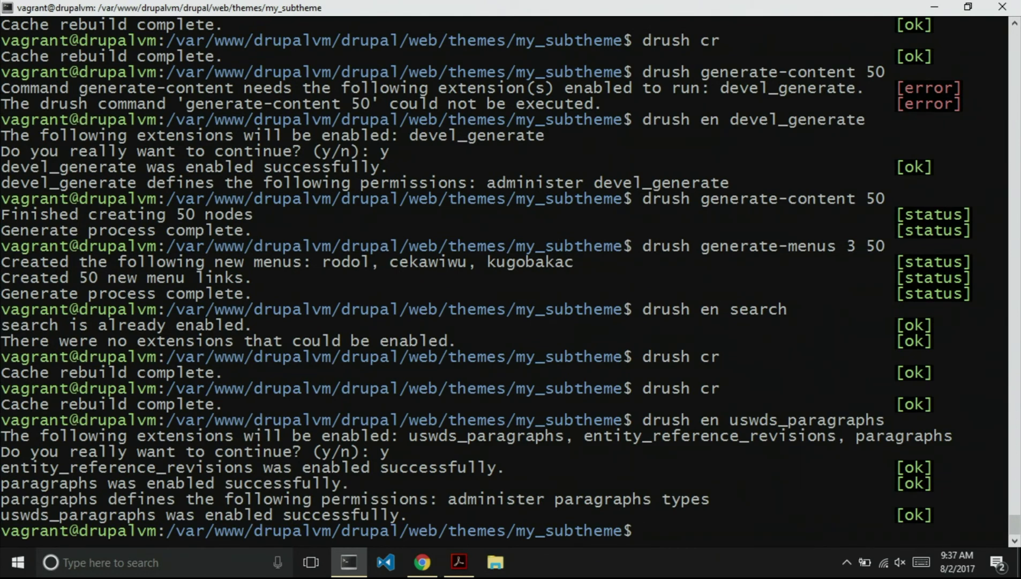
key(alt+Tab)
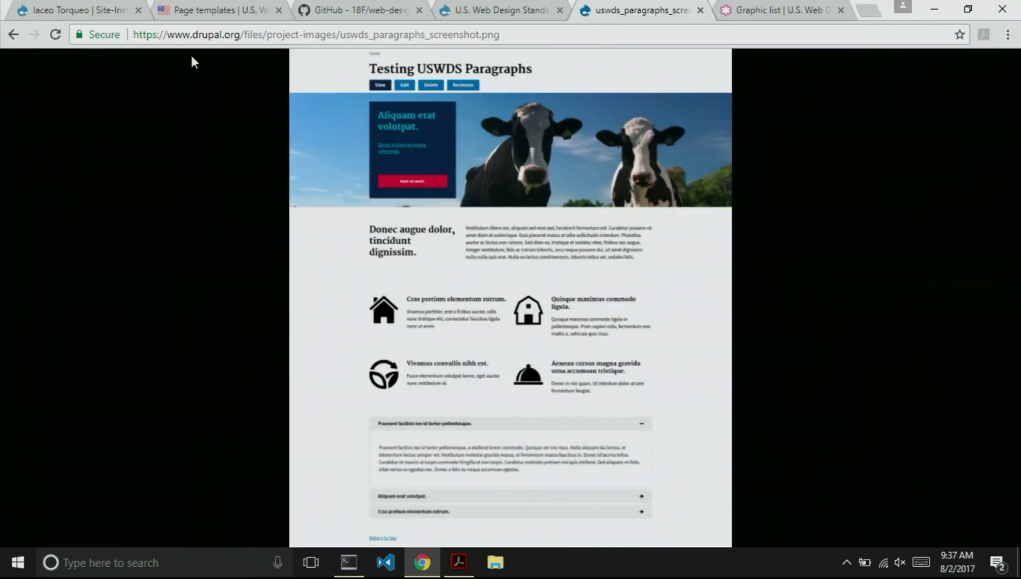
Review the new USWDS paragraph types like Hero and Graphic list, then go back to Structure.
click(69, 10)
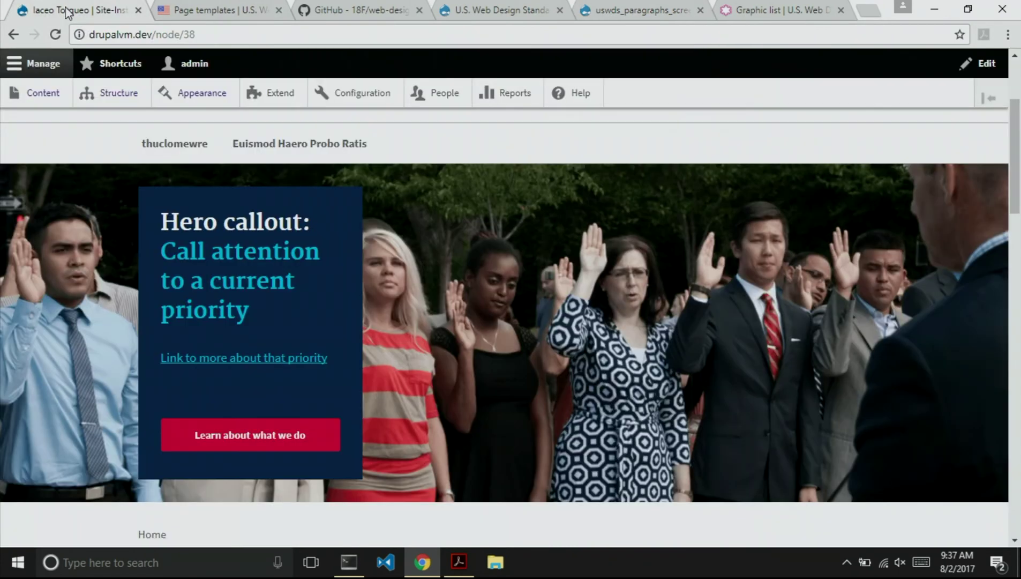
click(102, 93)
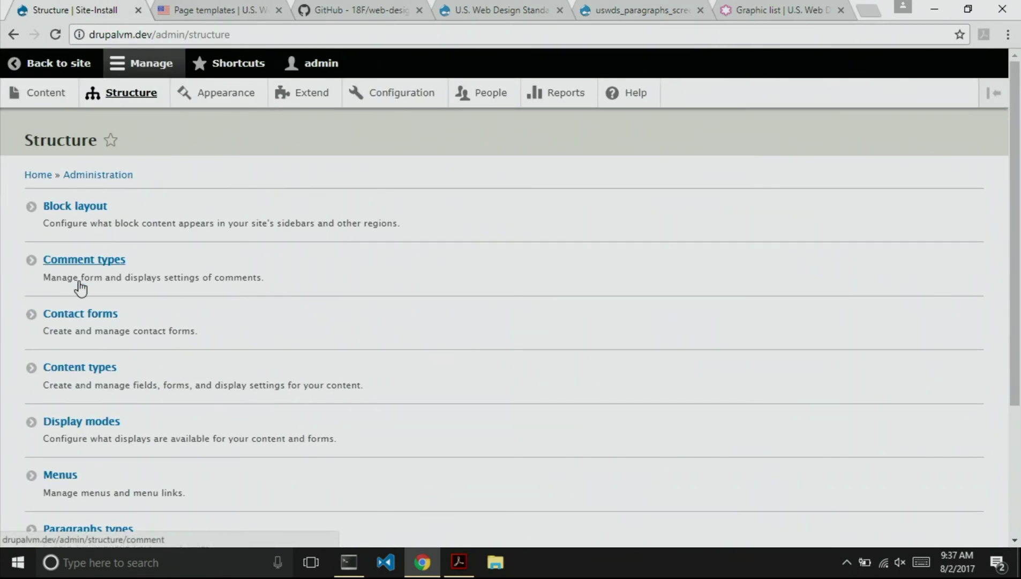
scroll(80, 300, down, 2)
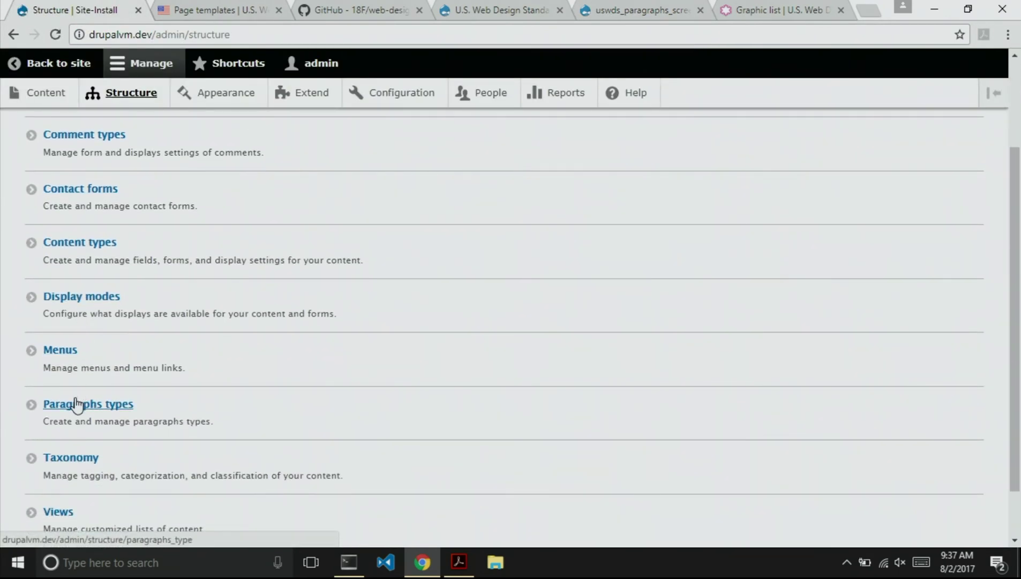
click(76, 406)
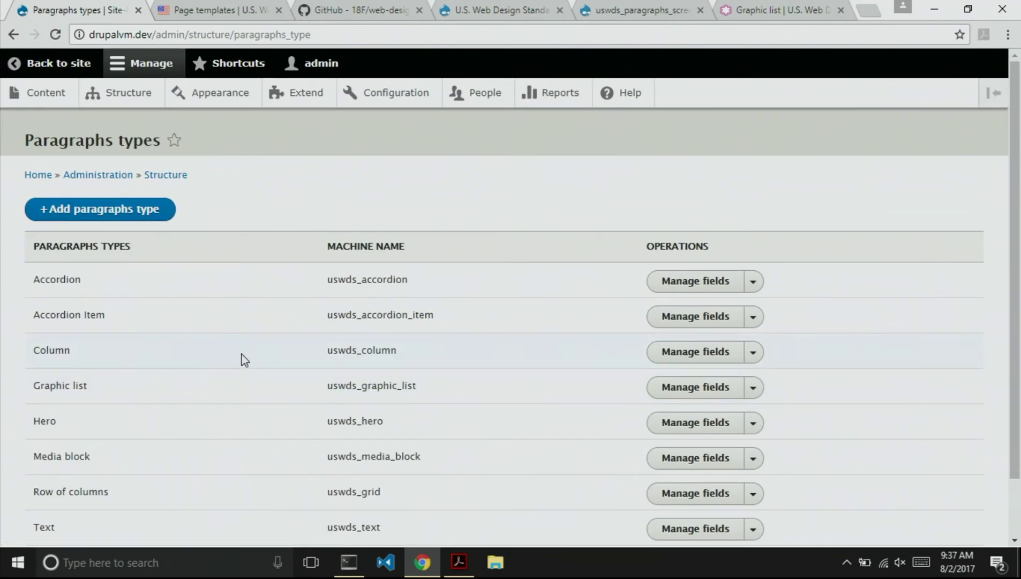
scroll(244, 359, down, 2)
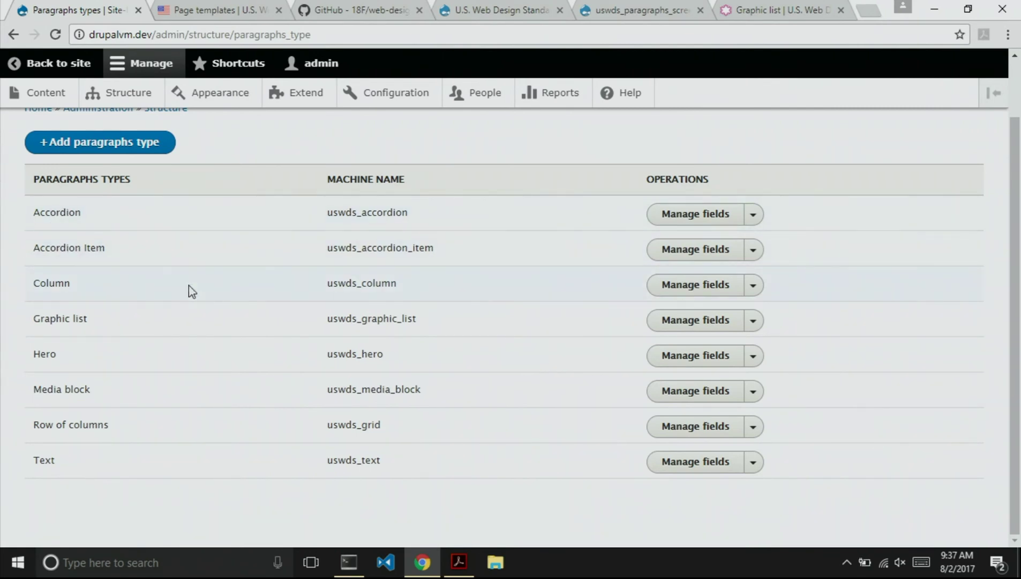
scroll(185, 311, up, 1)
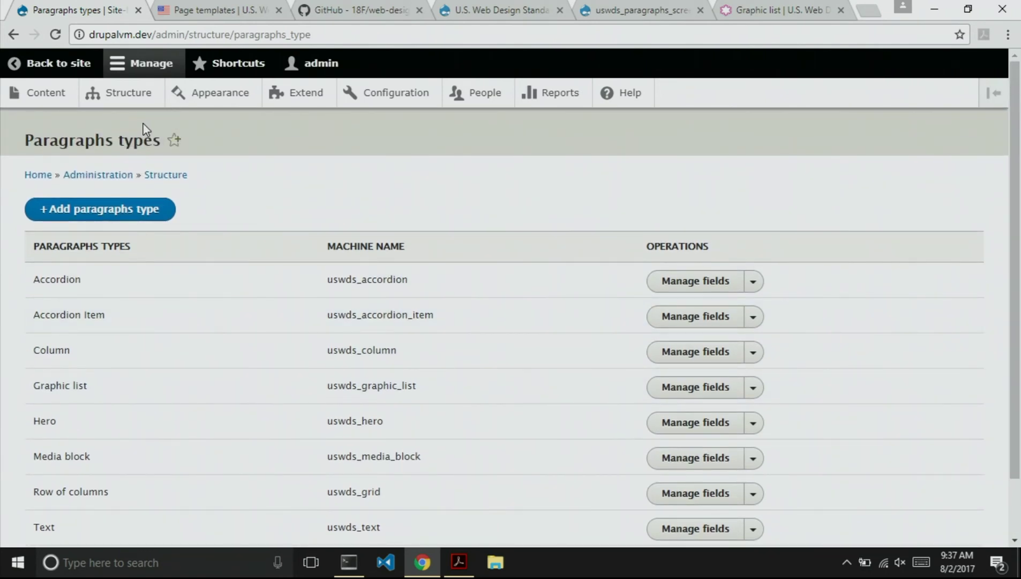
click(122, 100)
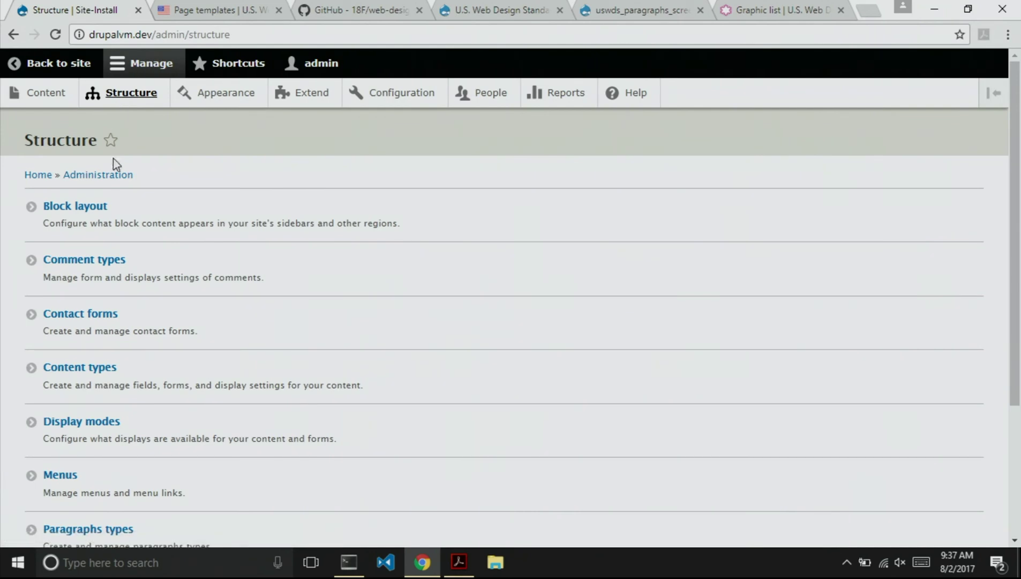
Remove the Hero image block from the My Subtheme block layout and view the Custom block library.
click(78, 208)
scroll(276, 270, down, 7)
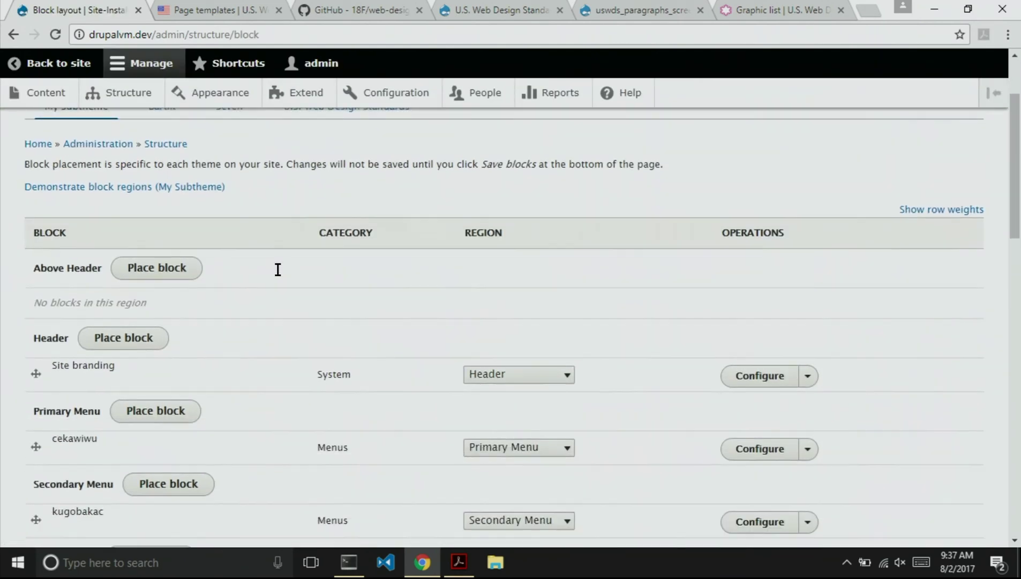
scroll(279, 276, down, 8)
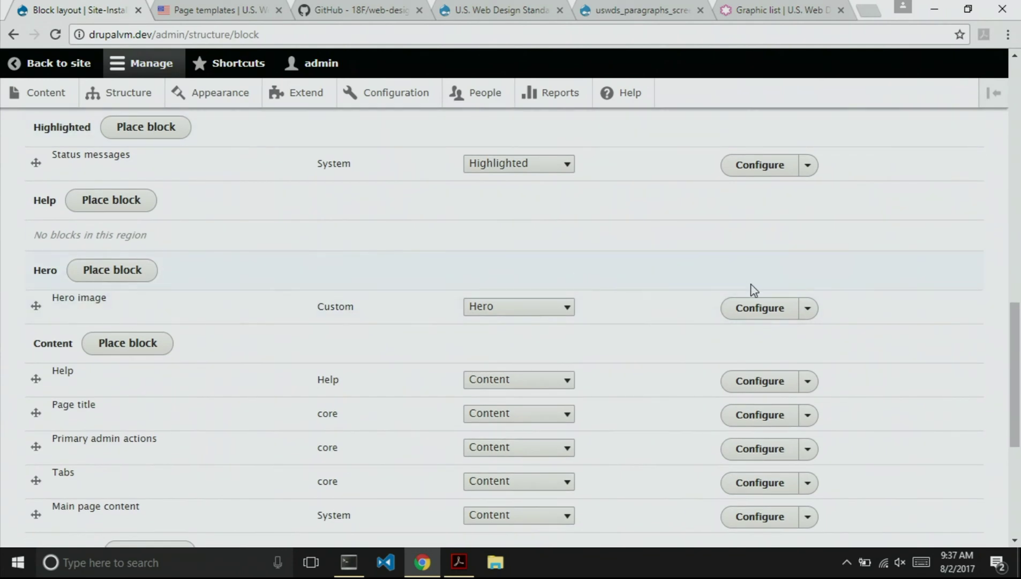
click(808, 308)
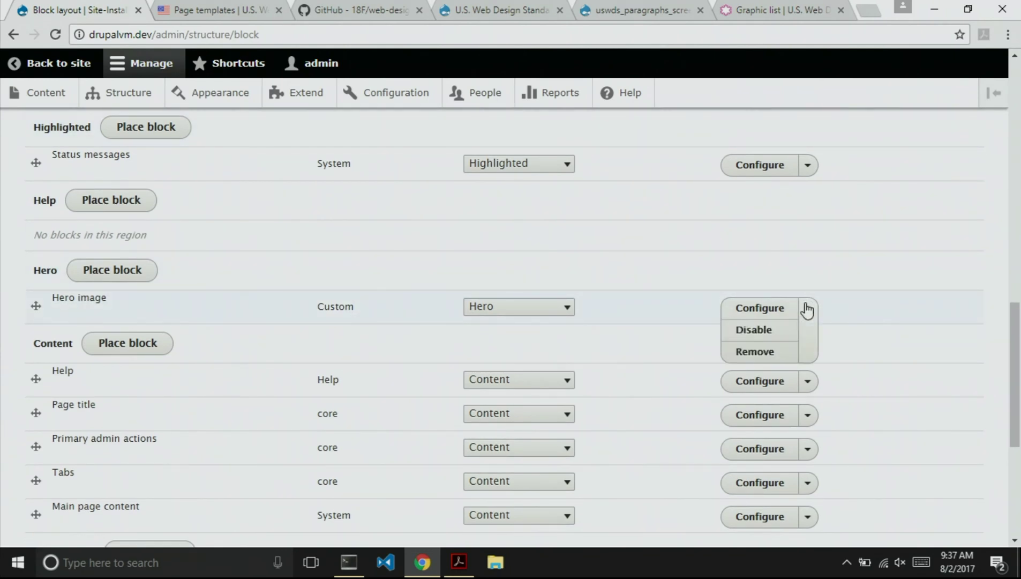
click(756, 352)
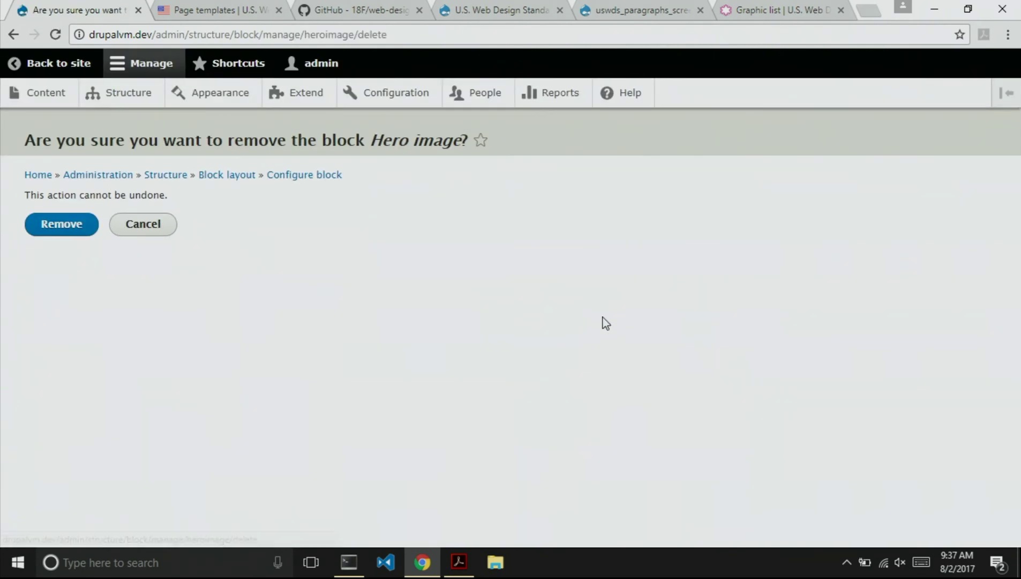
click(50, 229)
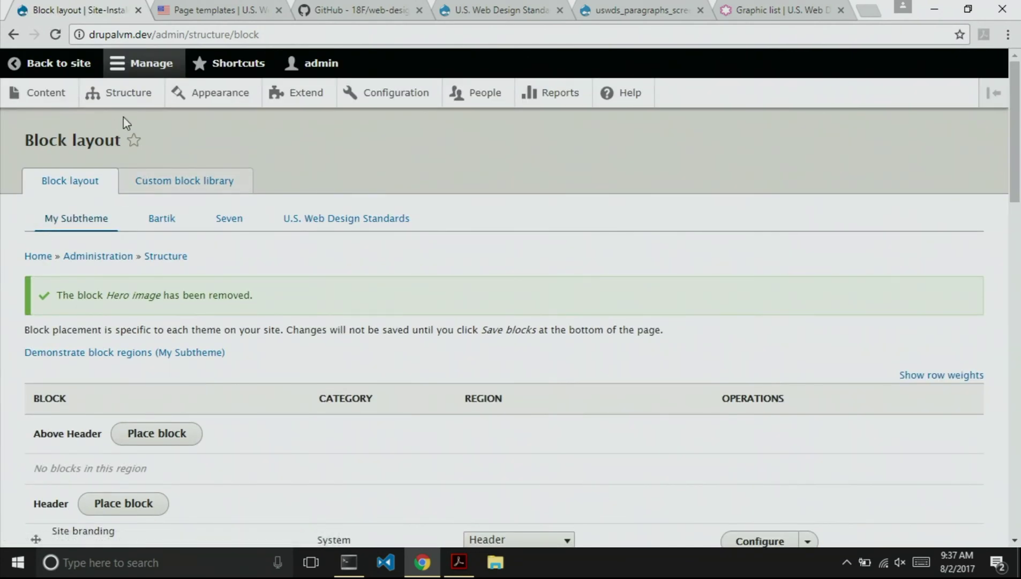
click(193, 186)
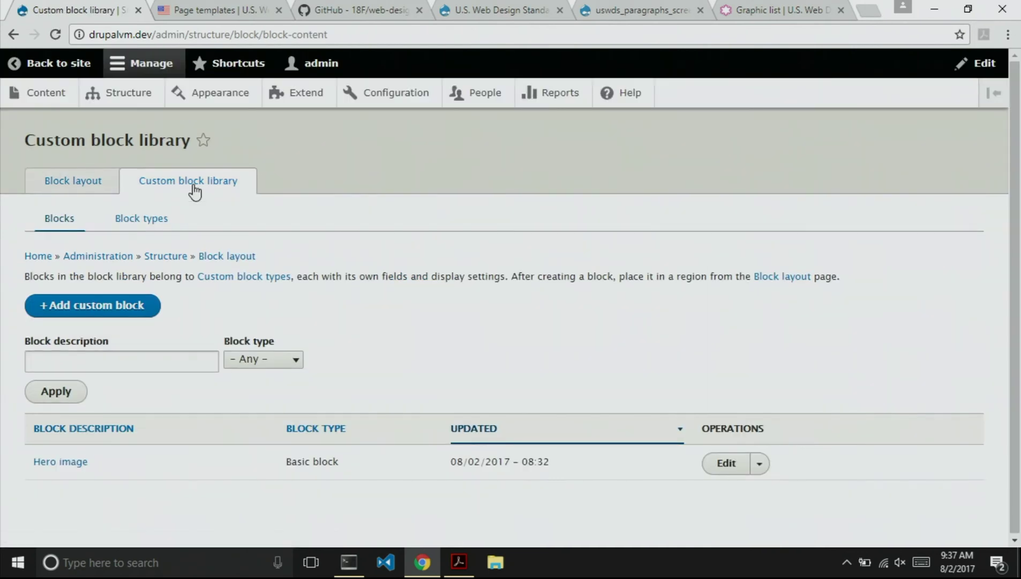
Delete the Body field from the Basic block type.
click(136, 220)
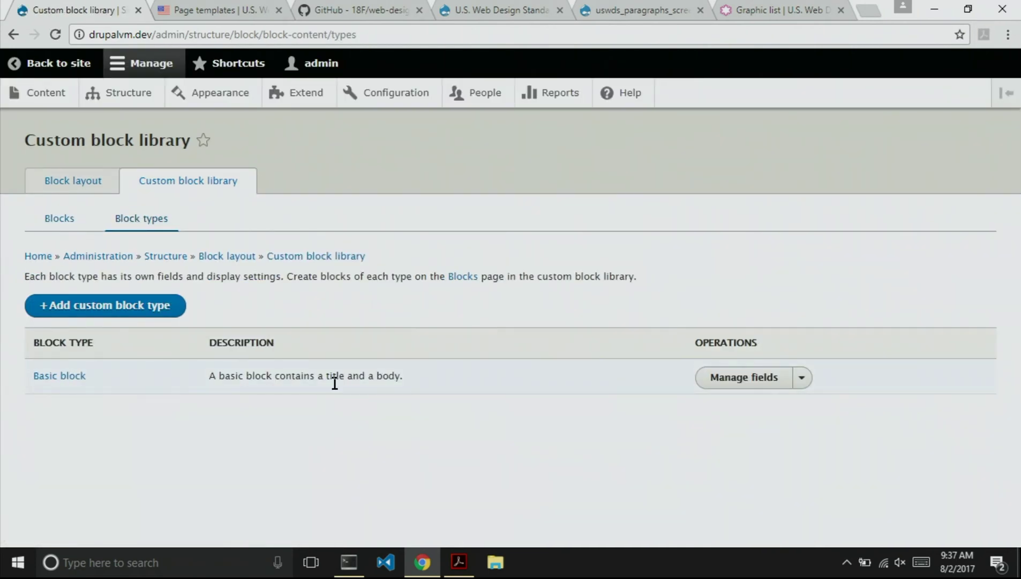
click(740, 383)
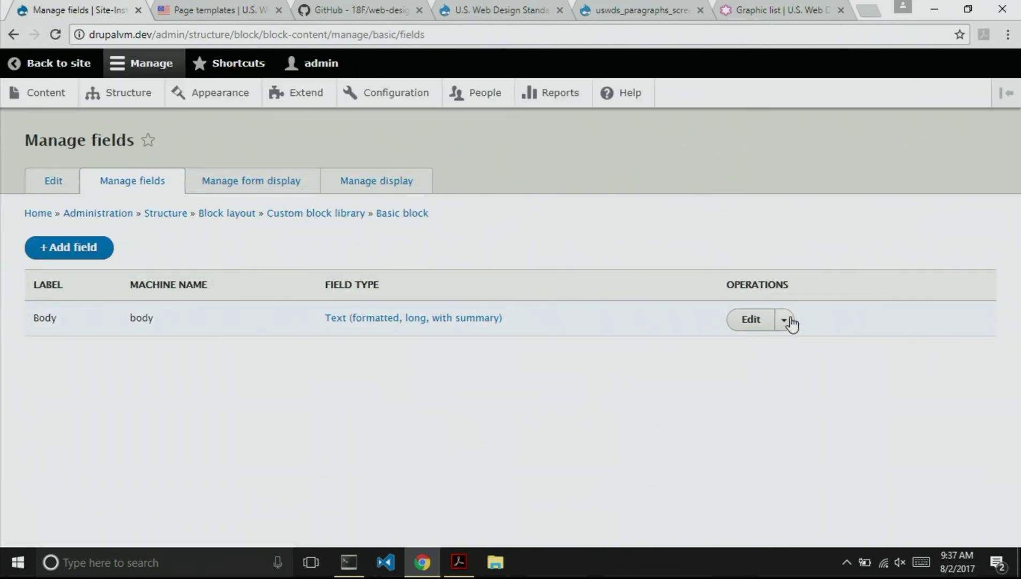
click(784, 324)
click(760, 363)
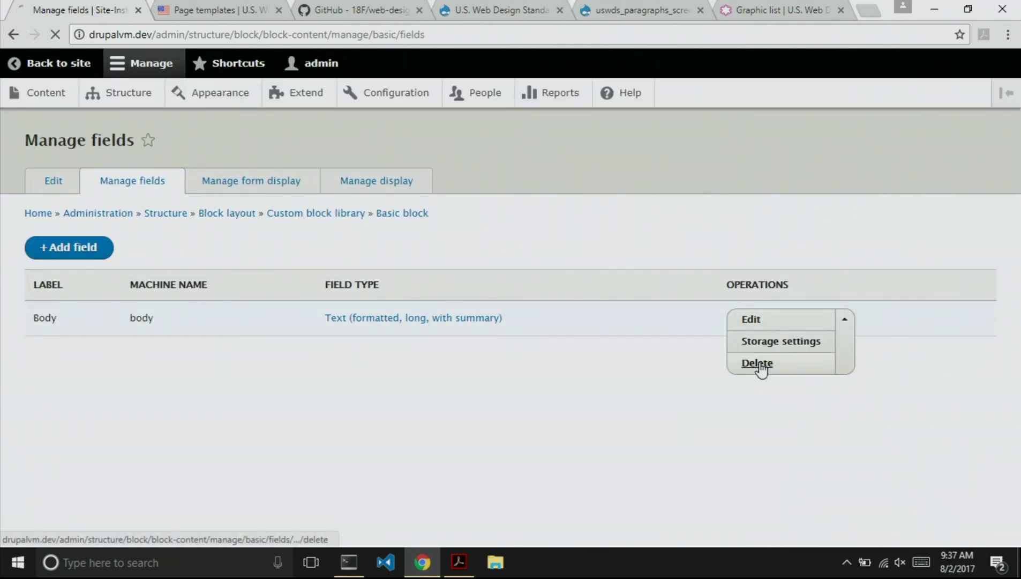
click(59, 362)
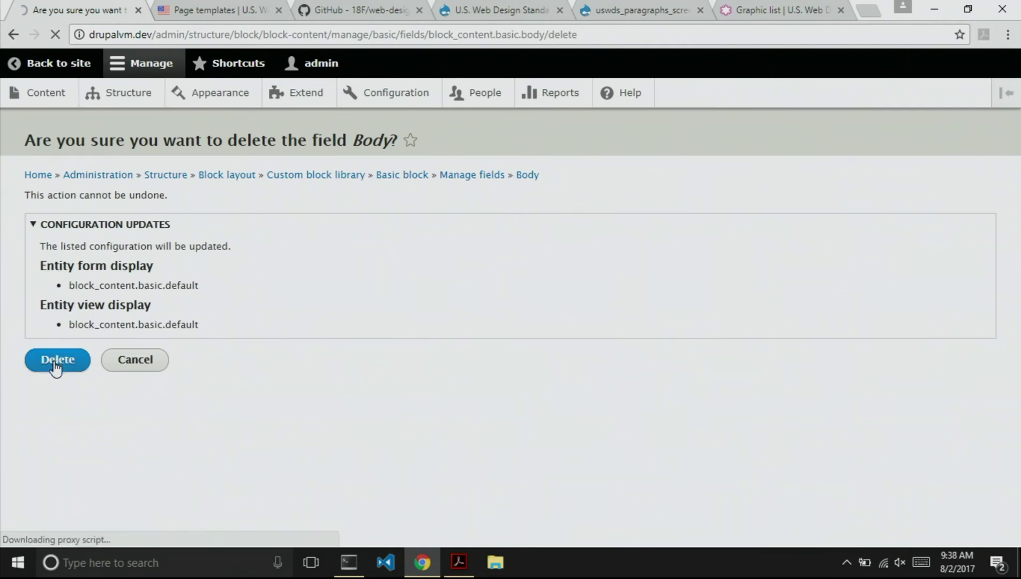
Add a Paragraph-type field labelled 'Paragraphs' to Basic block.
click(64, 295)
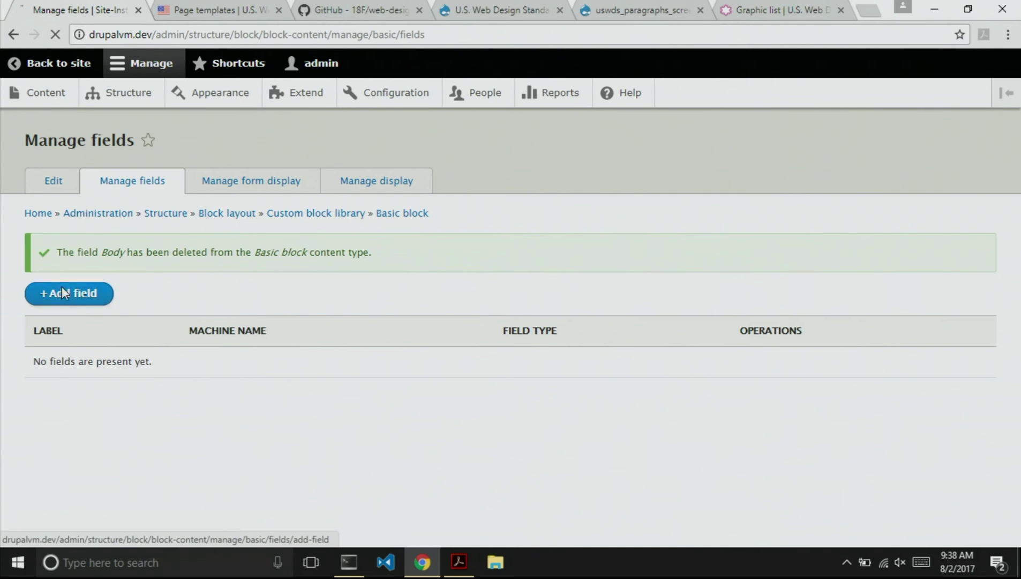
click(69, 218)
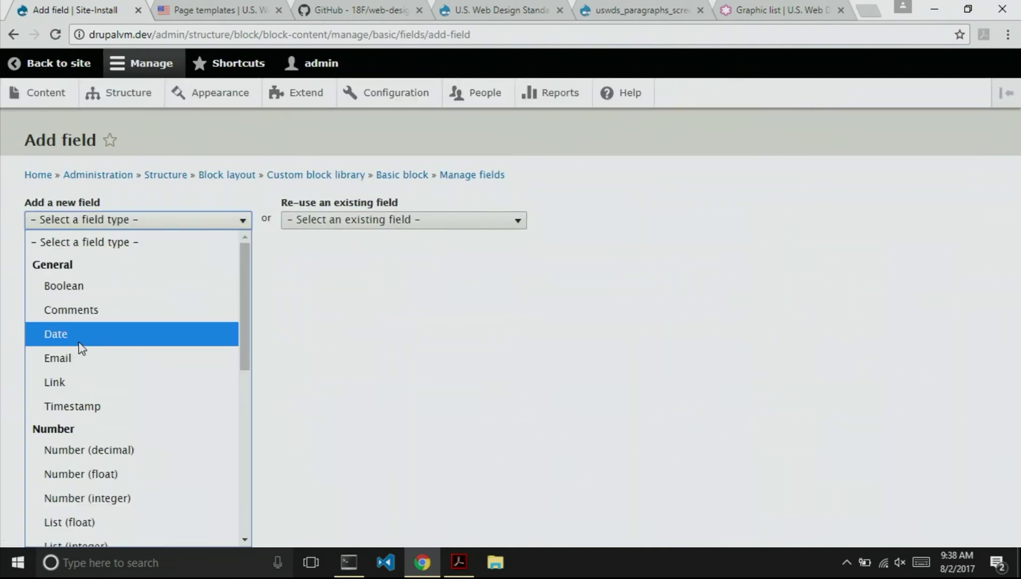
scroll(80, 348, down, 5)
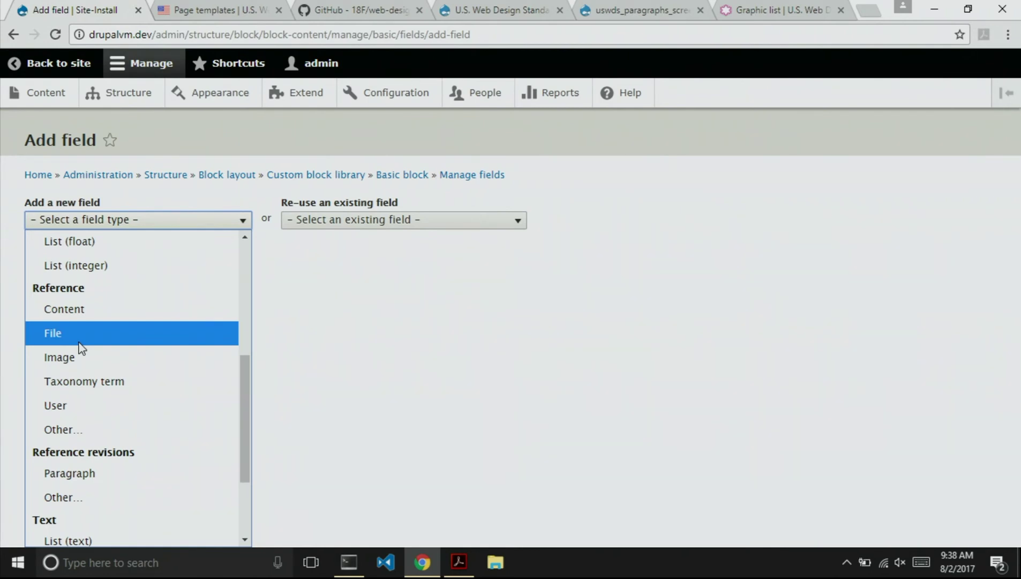
scroll(101, 390, down, 4)
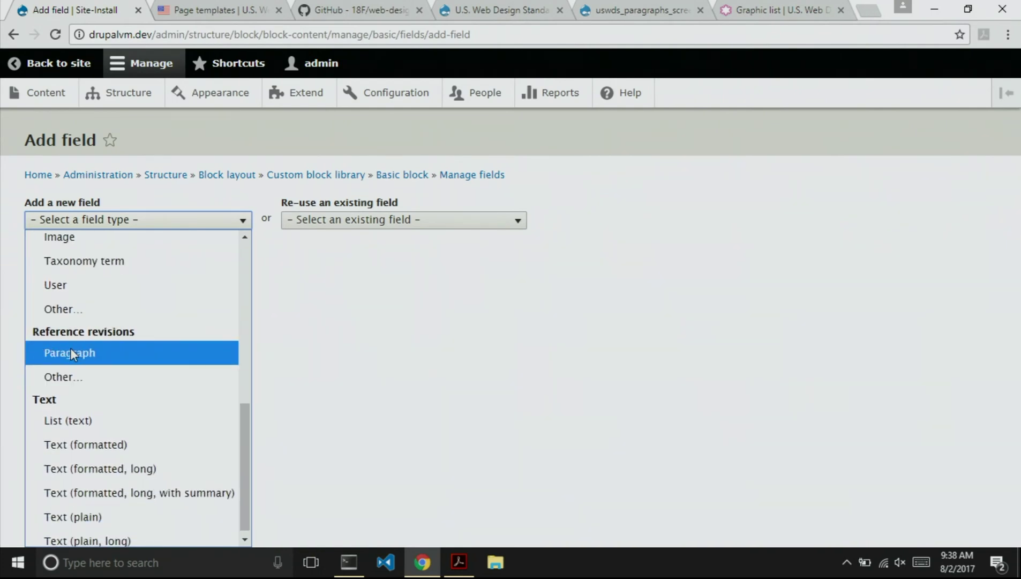
click(70, 351)
click(43, 271)
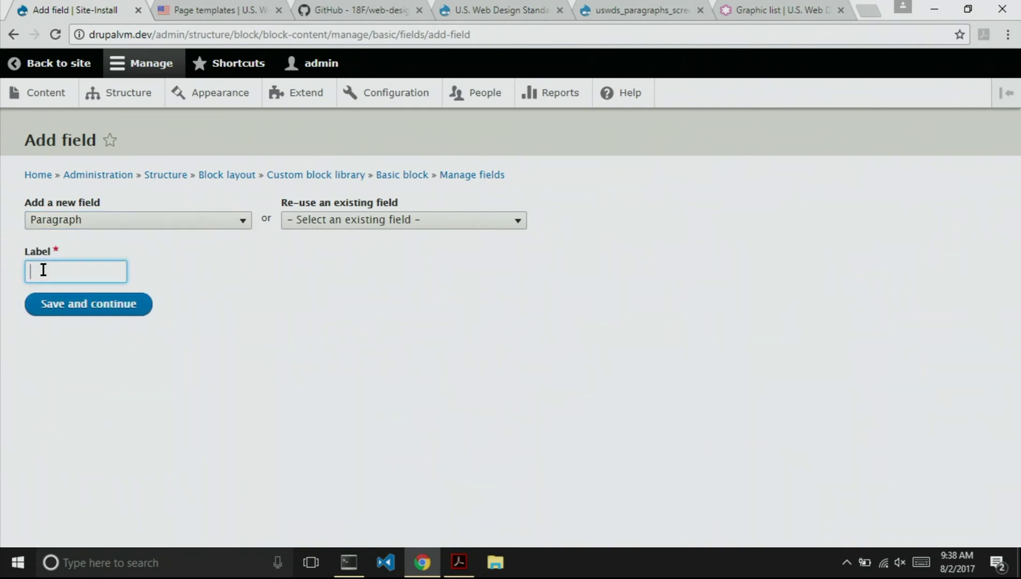
text(Para)
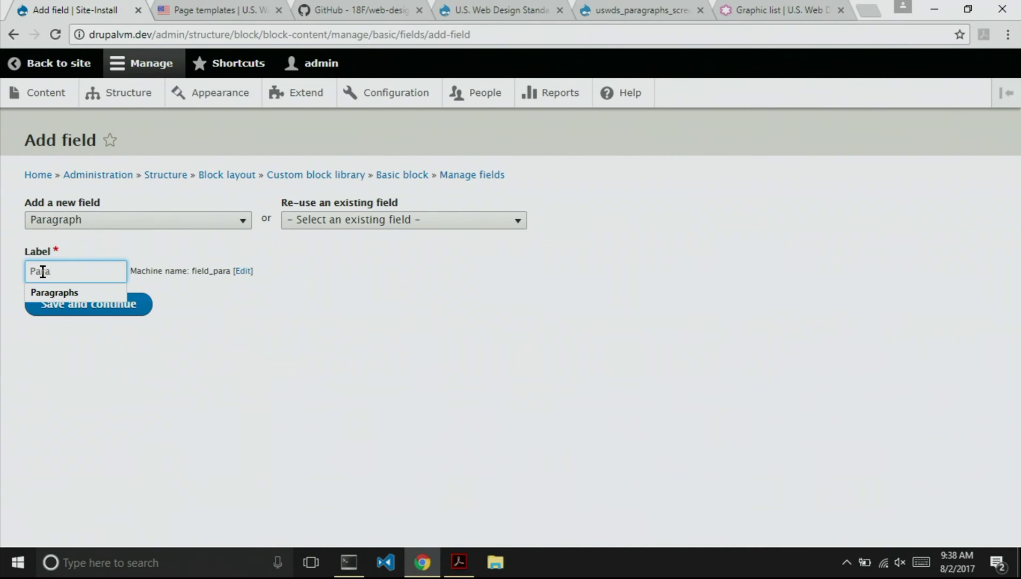
click(46, 293)
click(50, 296)
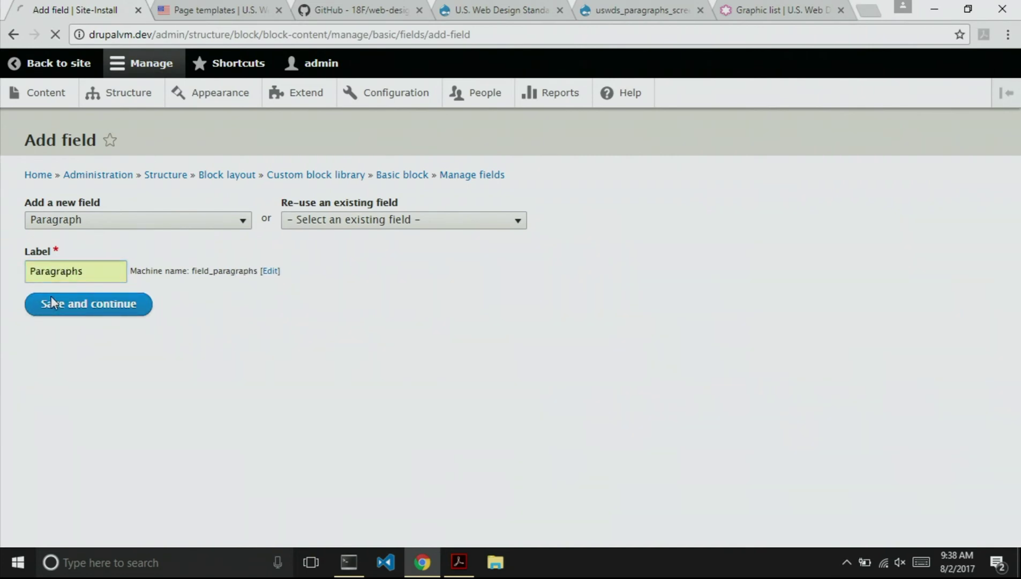
Set the Paragraphs field to limited values and allow only Hero paragraphs.
click(32, 328)
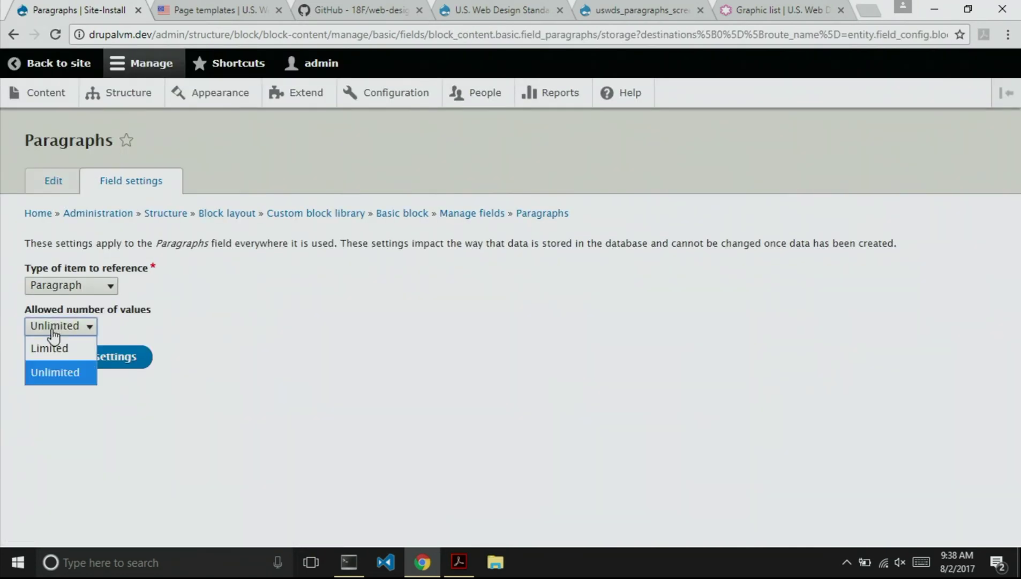
click(50, 347)
click(74, 359)
scroll(231, 382, down, 7)
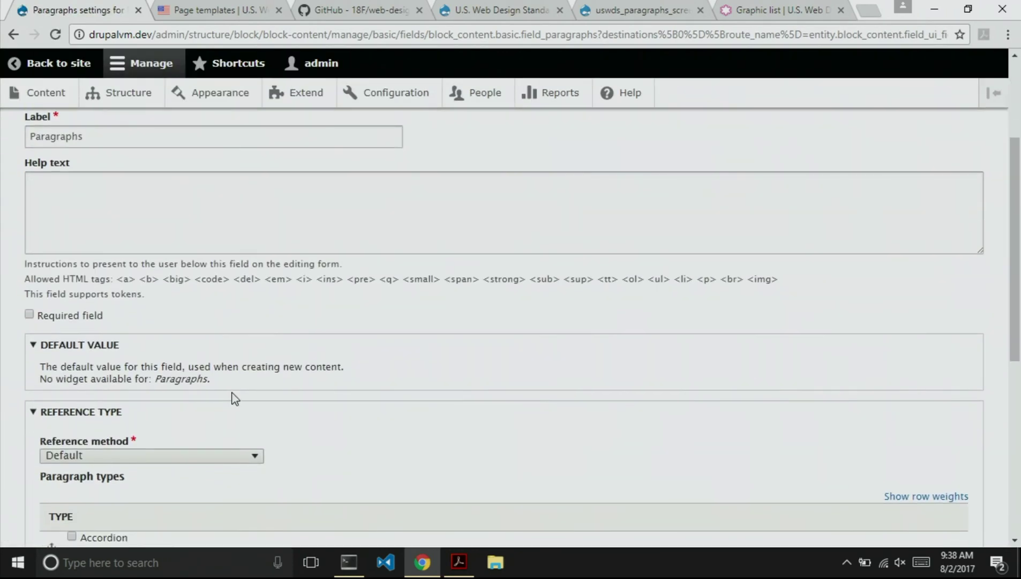
scroll(234, 399, down, 3)
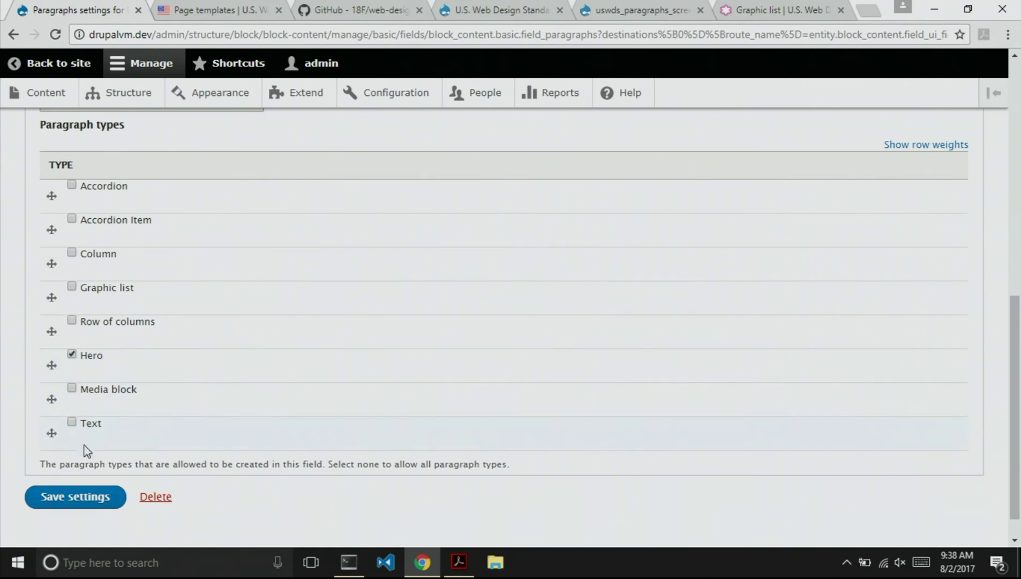
click(70, 497)
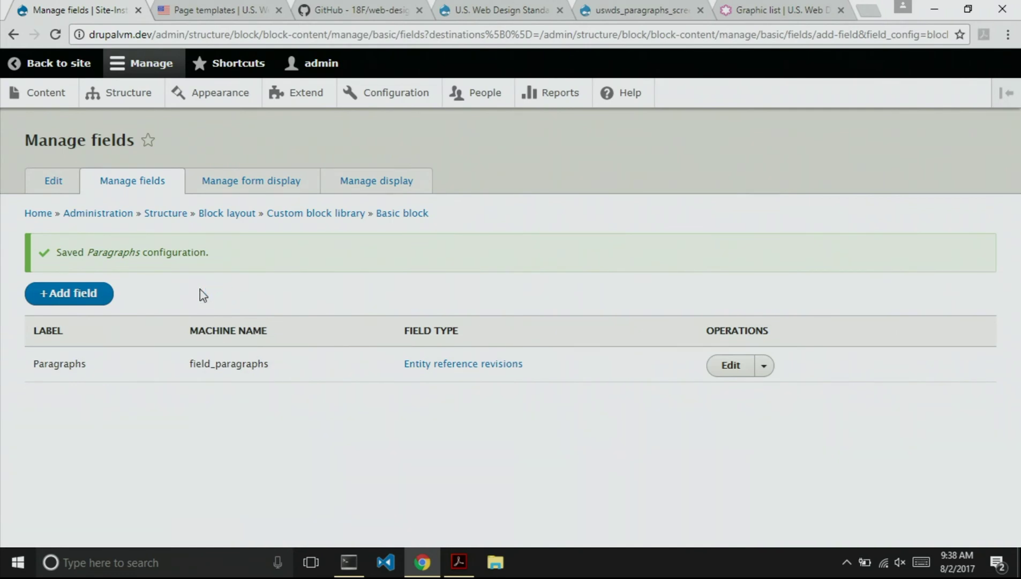
Start a new custom block for the Hero region with description 'My hero'.
click(113, 100)
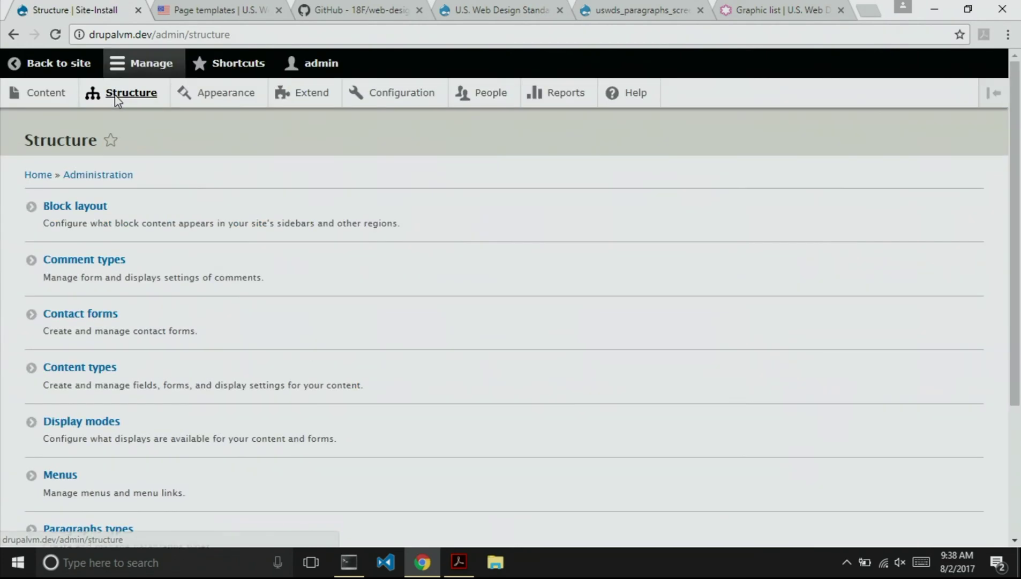
click(81, 208)
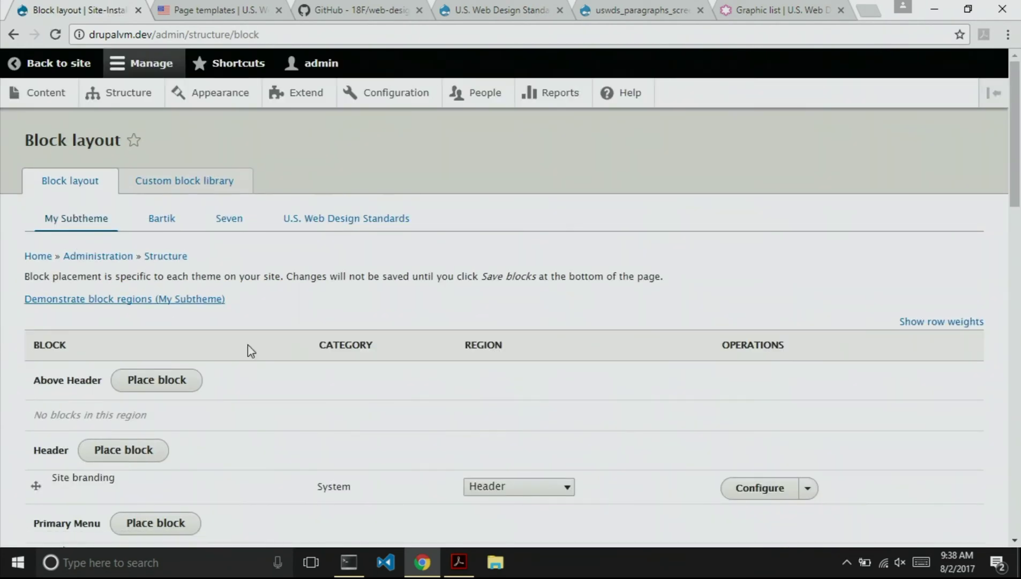
scroll(332, 365, down, 10)
scroll(331, 364, up, 5)
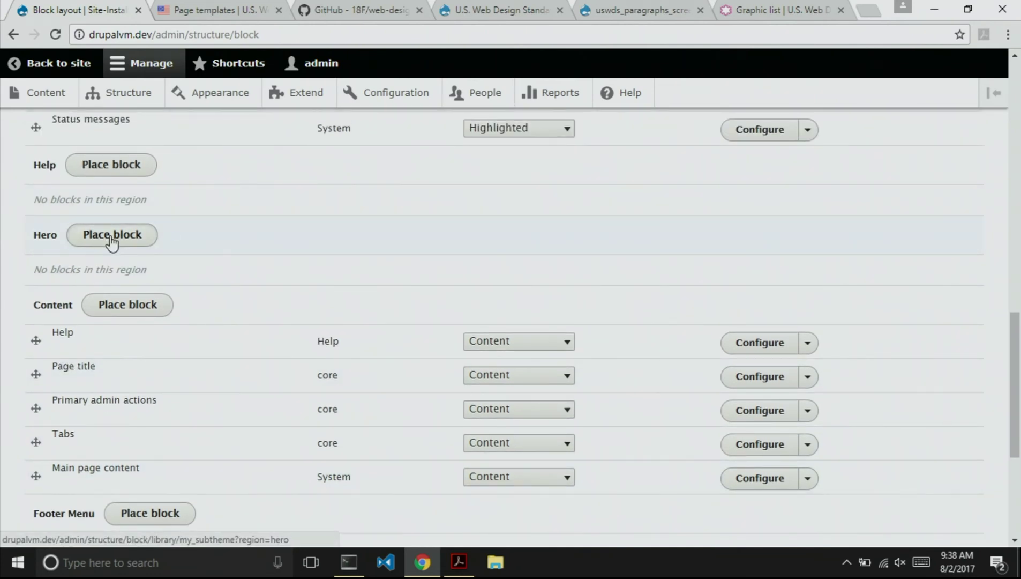
click(110, 234)
click(317, 163)
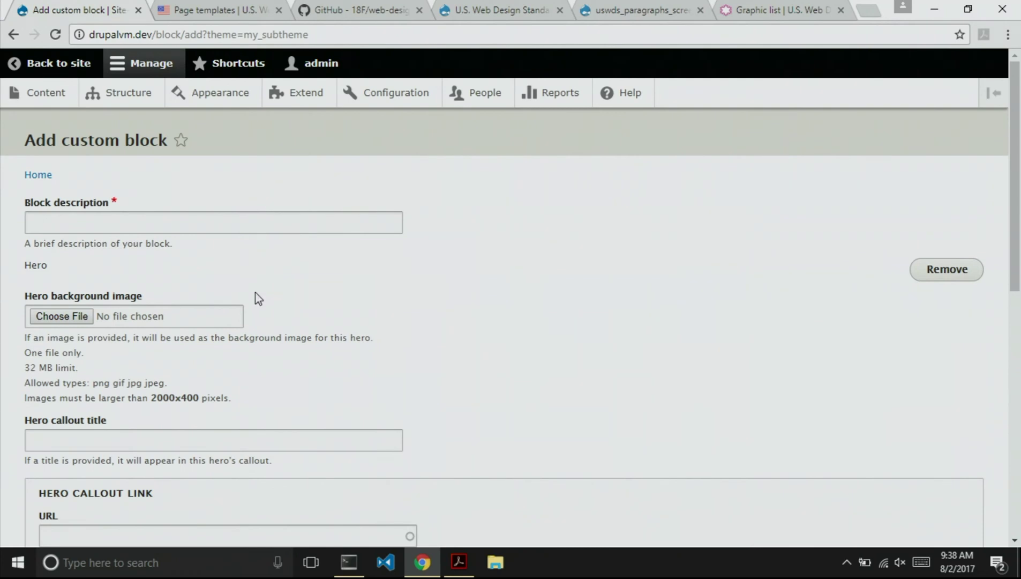
click(112, 209)
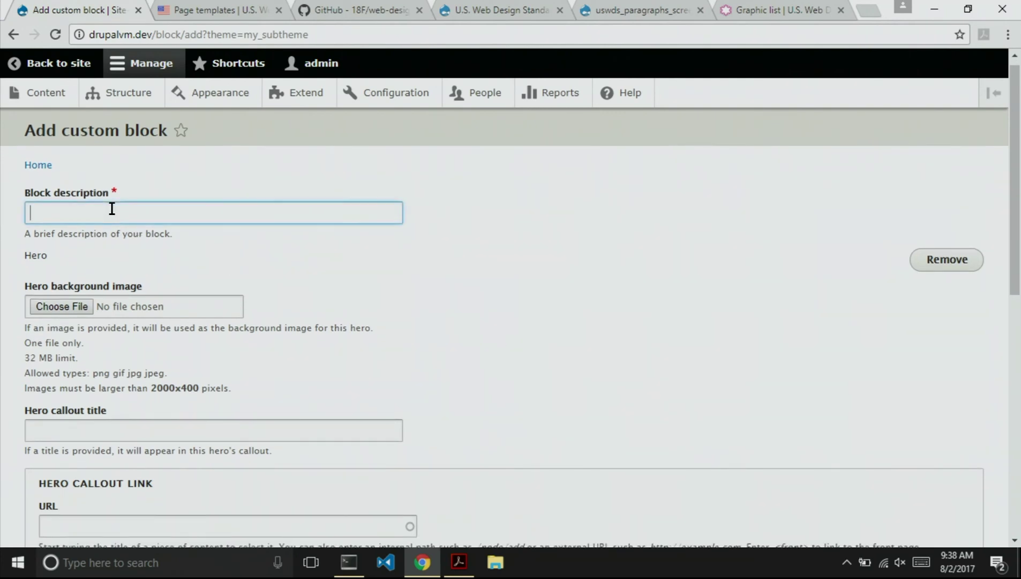
text(My hero)
Upload cows.jpg as the hero background and set callout title 'My callout title'.
click(68, 306)
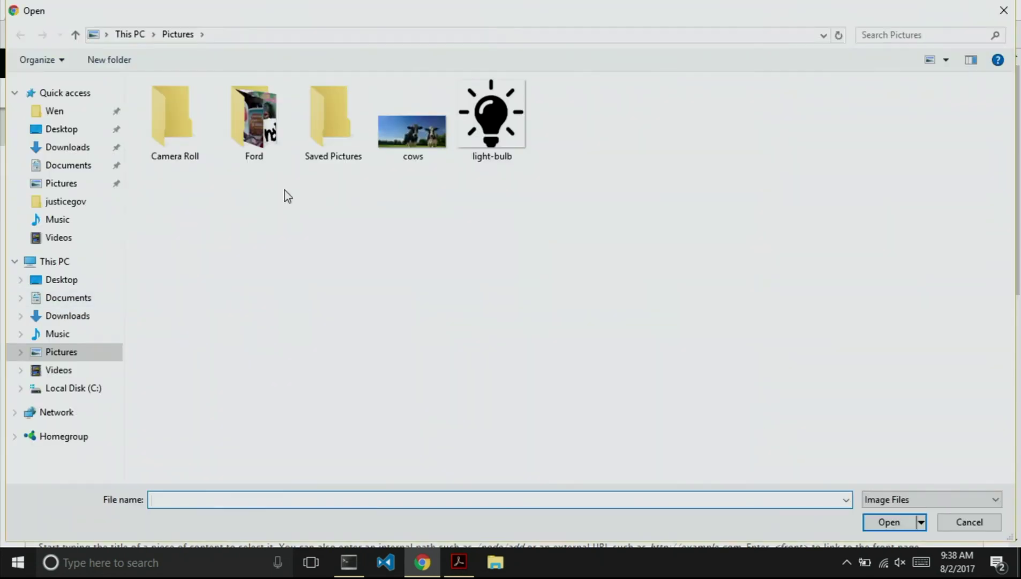
click(412, 140)
double_click(411, 141)
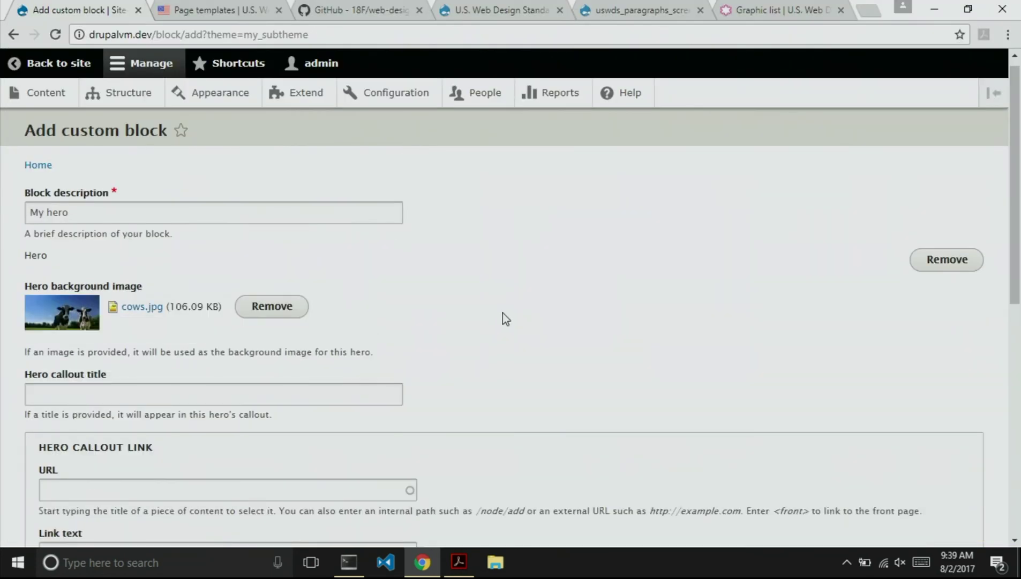
scroll(501, 318, down, 2)
click(195, 310)
text(My callout title)
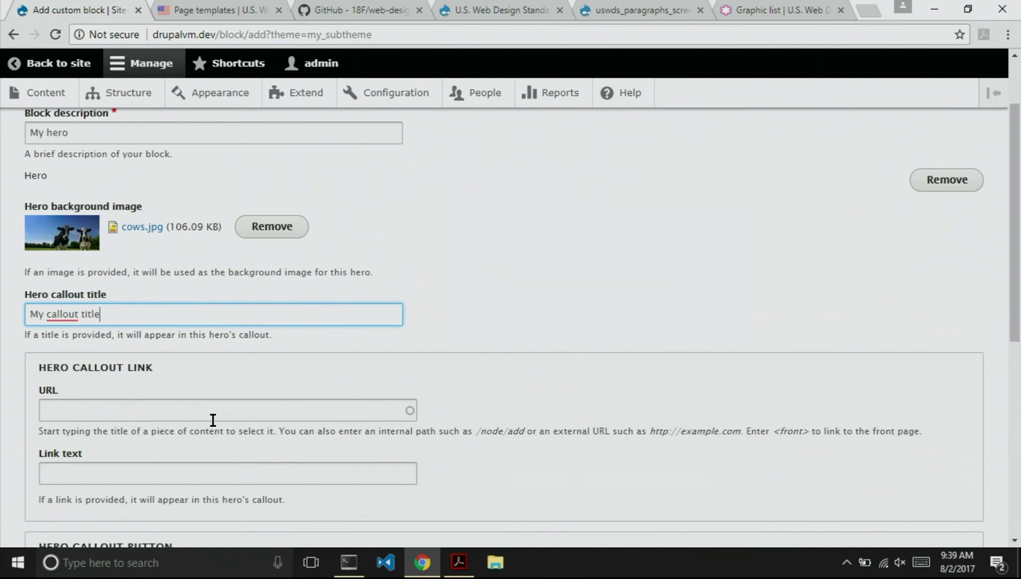
scroll(213, 420, down, 4)
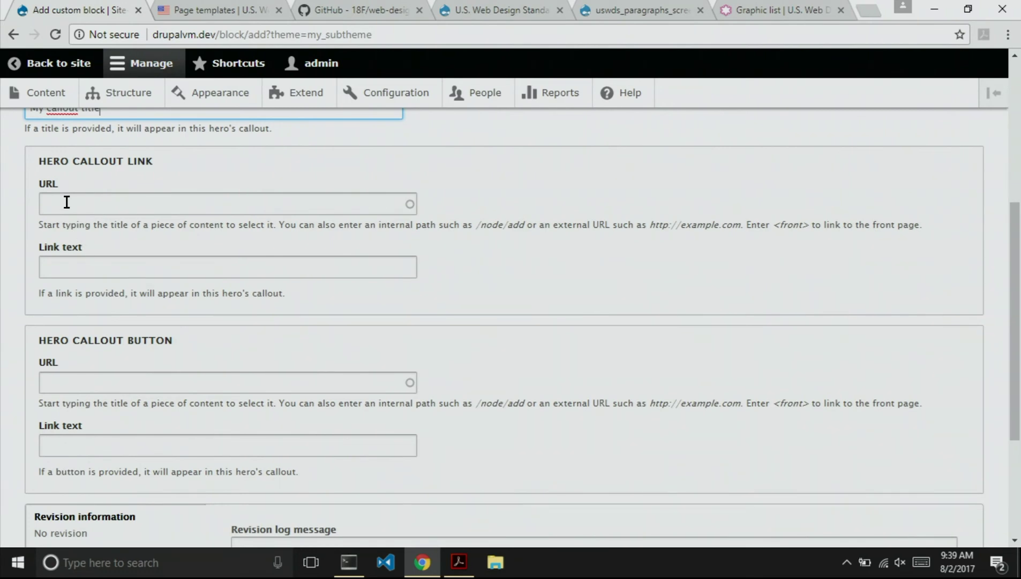
click(73, 383)
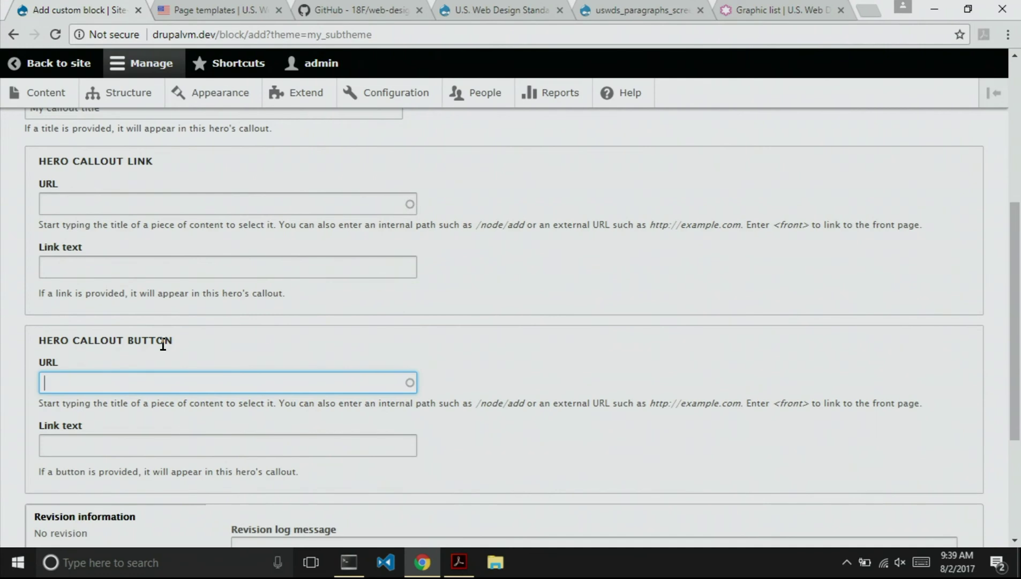
text(https://www.dru)
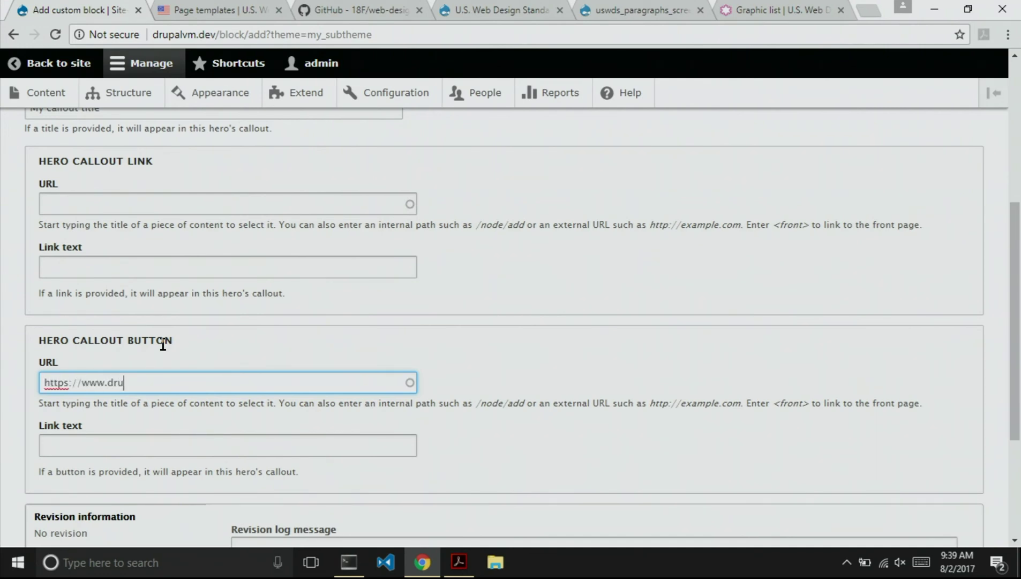
text(pal.org)
click(150, 440)
text(M)
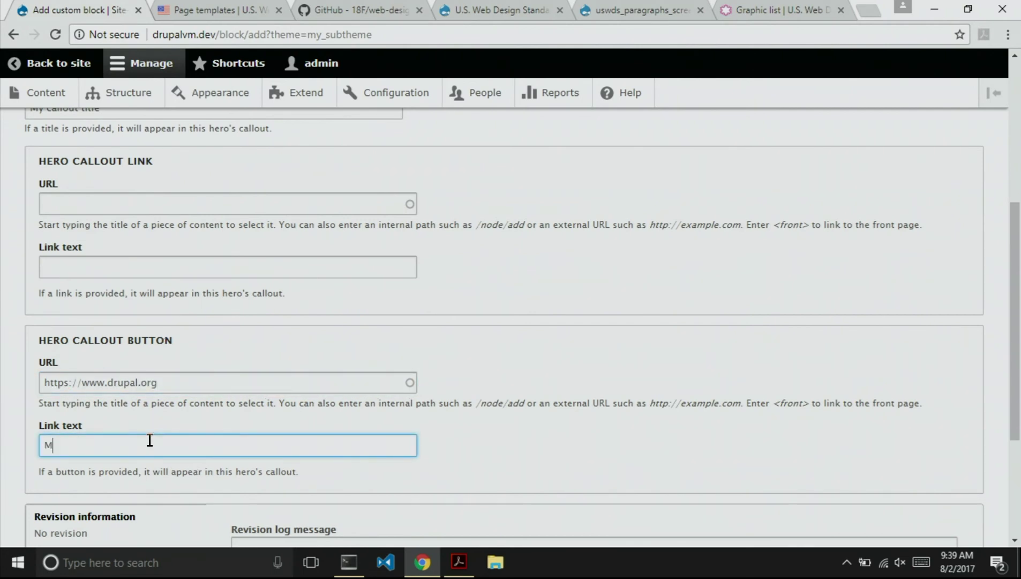
text(y hero button!)
scroll(216, 435, down, 2)
scroll(217, 435, down, 1)
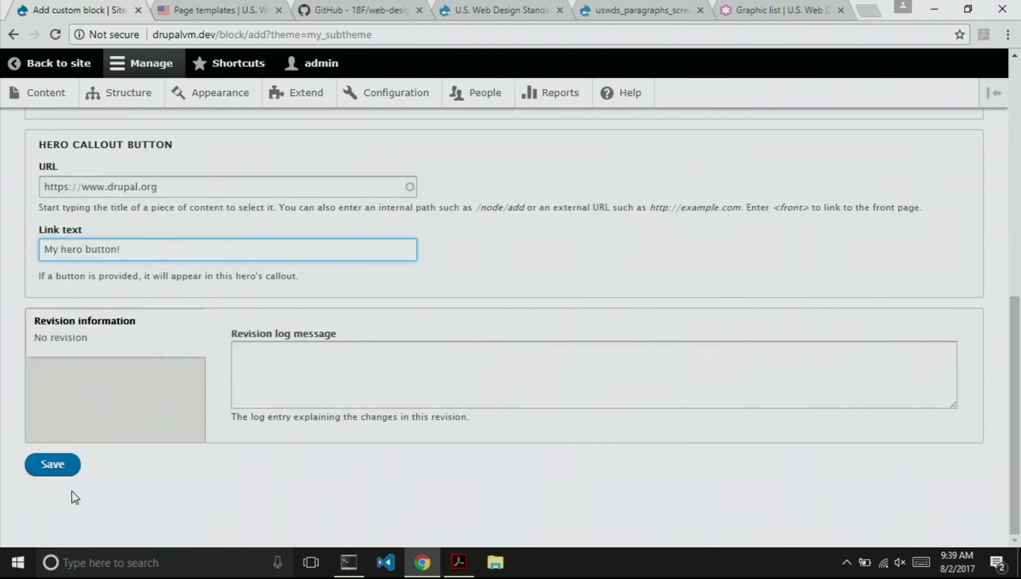
Save the My hero block and place it in the Hero region with Display title unchecked.
click(55, 524)
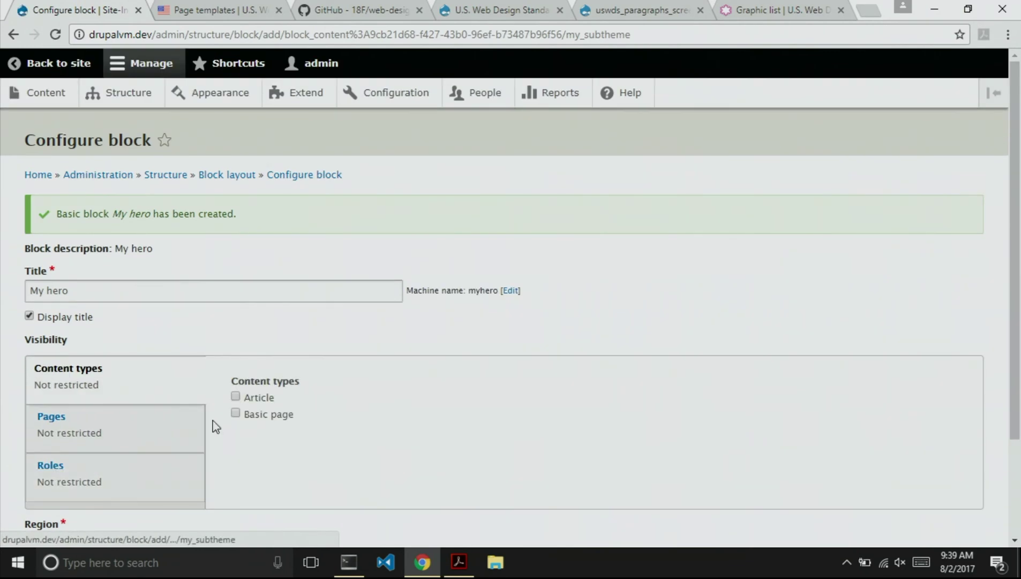
scroll(227, 406, down, 1)
scroll(228, 405, down, 1)
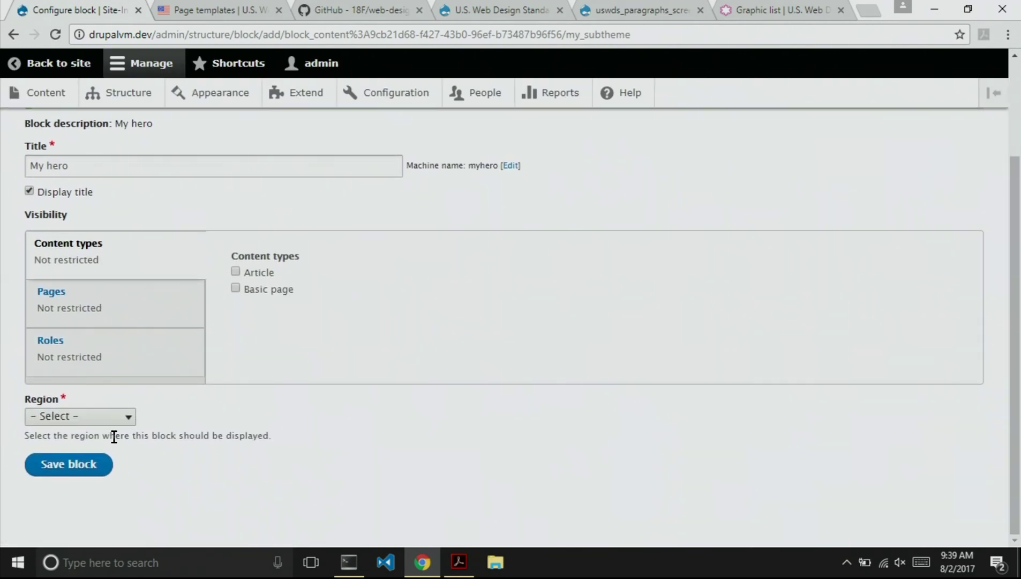
click(82, 422)
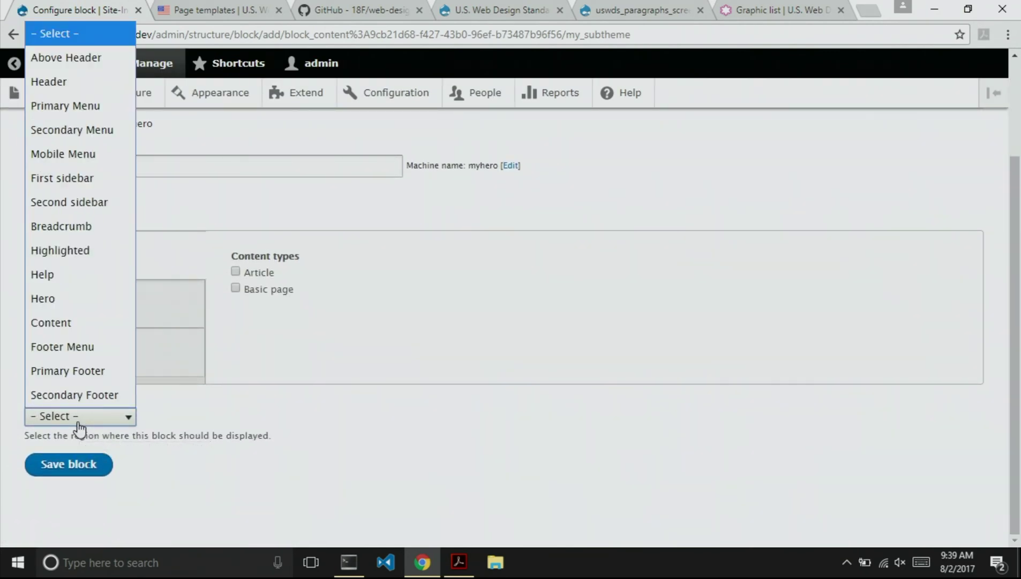
click(58, 301)
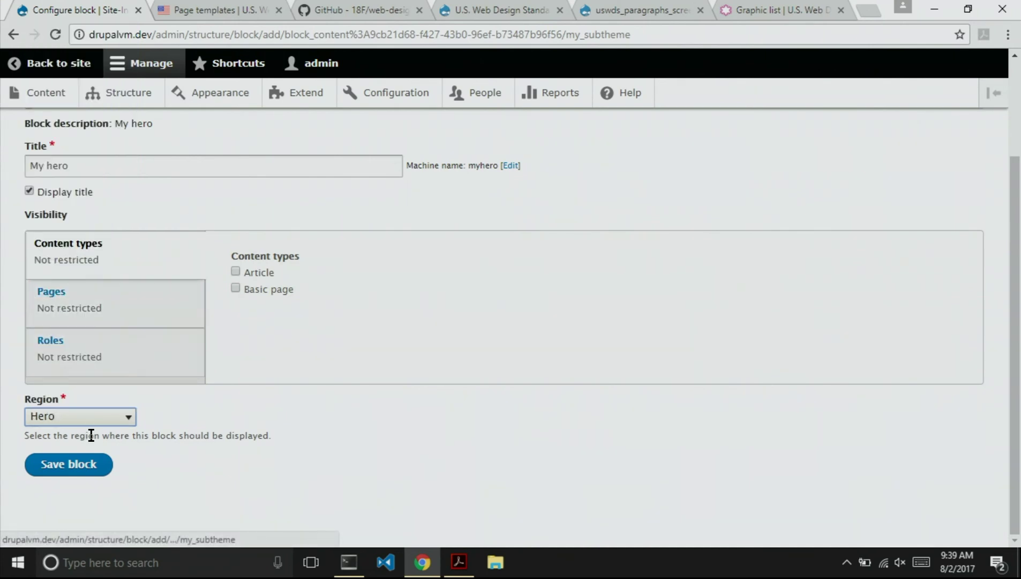
click(28, 190)
click(65, 457)
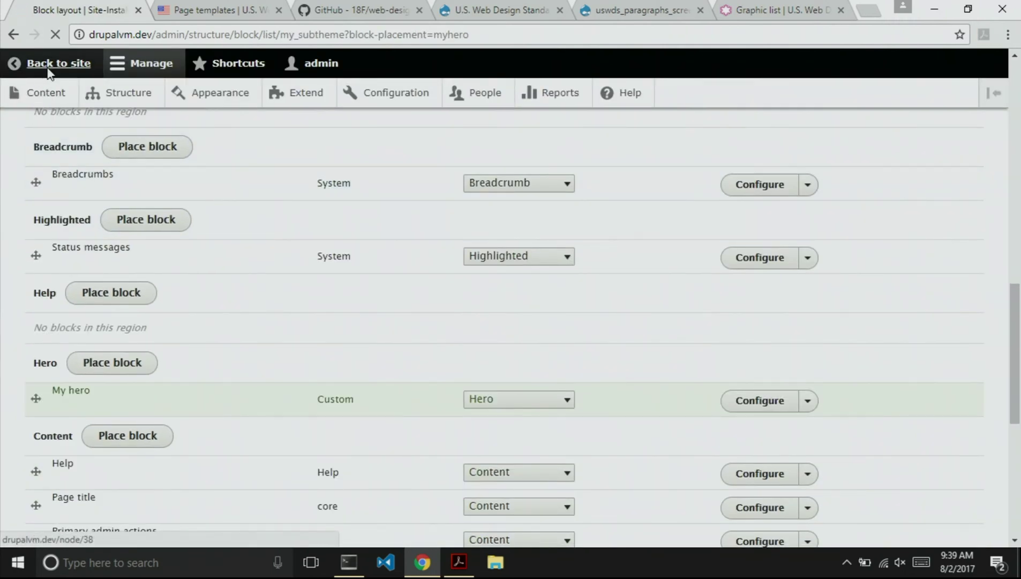
click(47, 63)
Check the cows hero on the site, then advance Acrobat to the 'Notable Drupal modules' slide.
scroll(343, 327, down, 3)
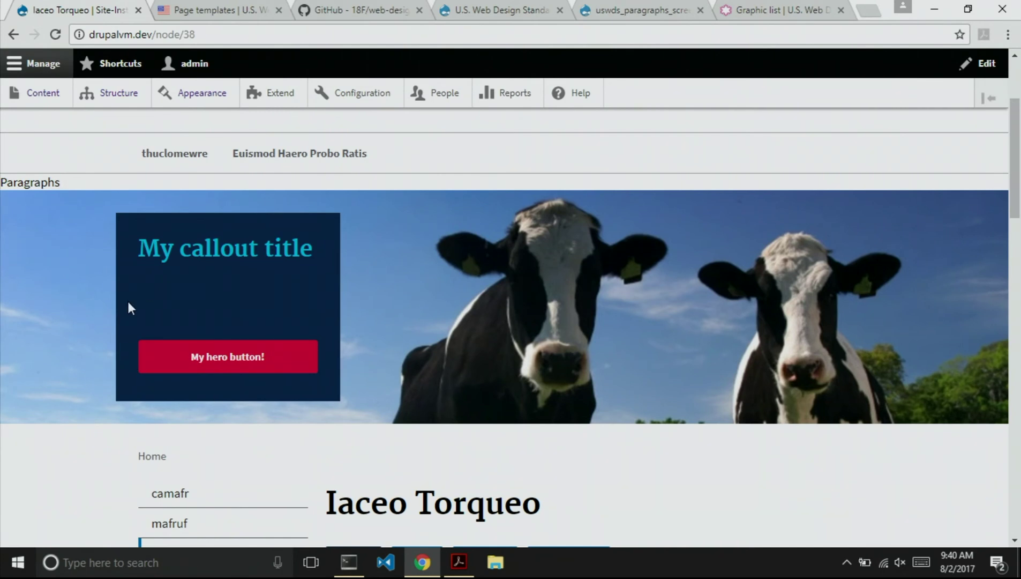
scroll(129, 303, up, 1)
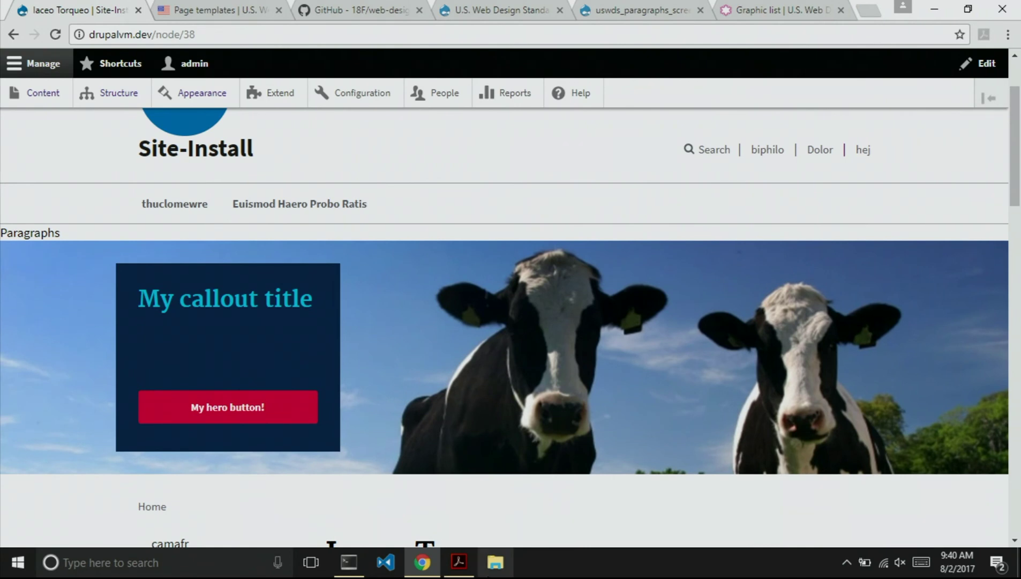
mouse_move(422, 557)
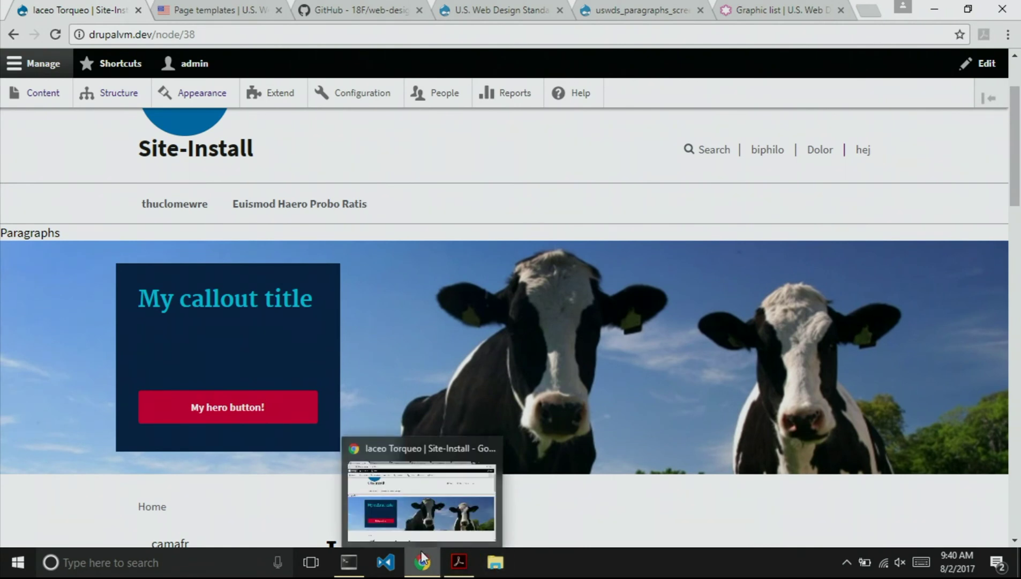
click(458, 564)
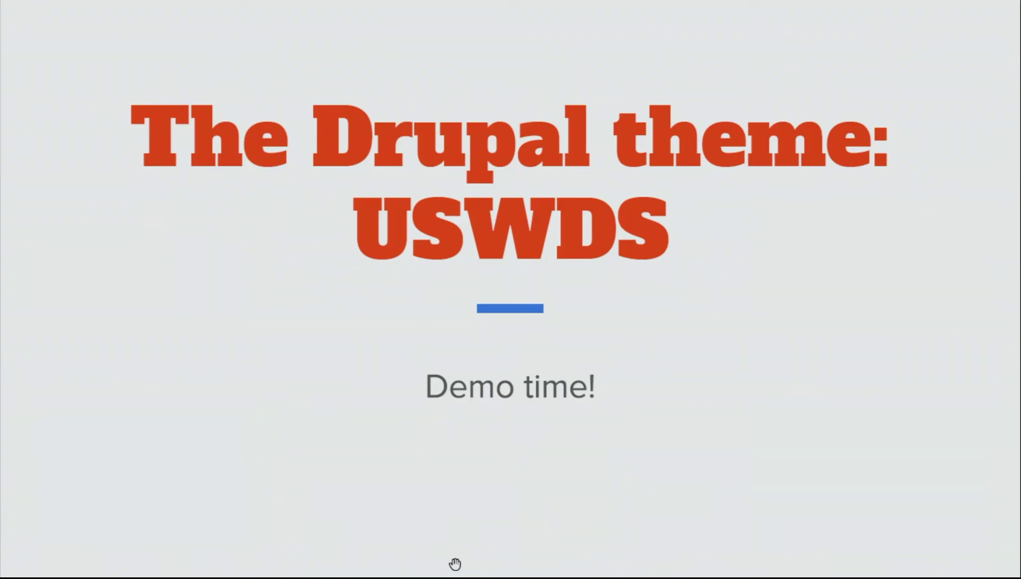
key(Right)
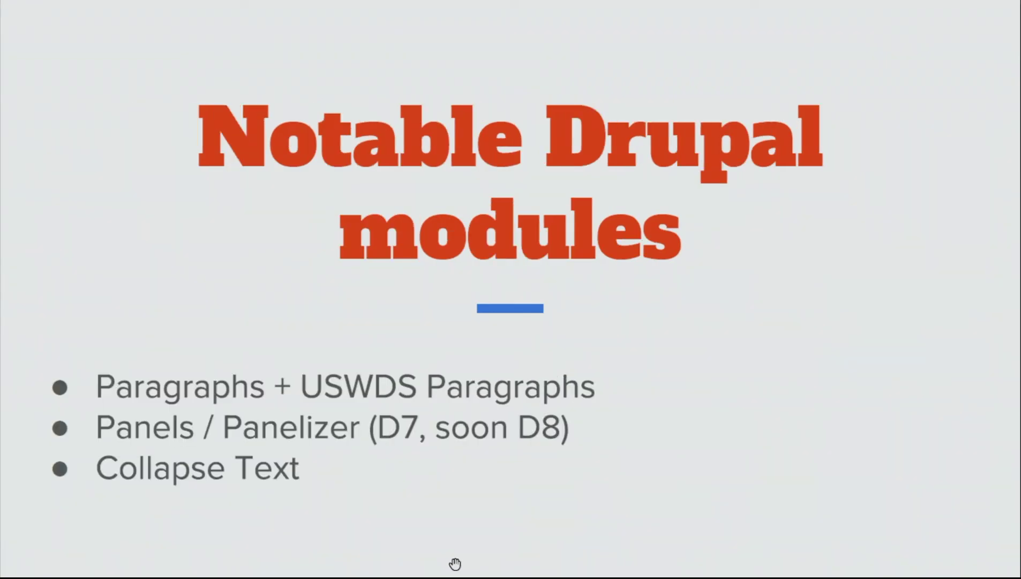